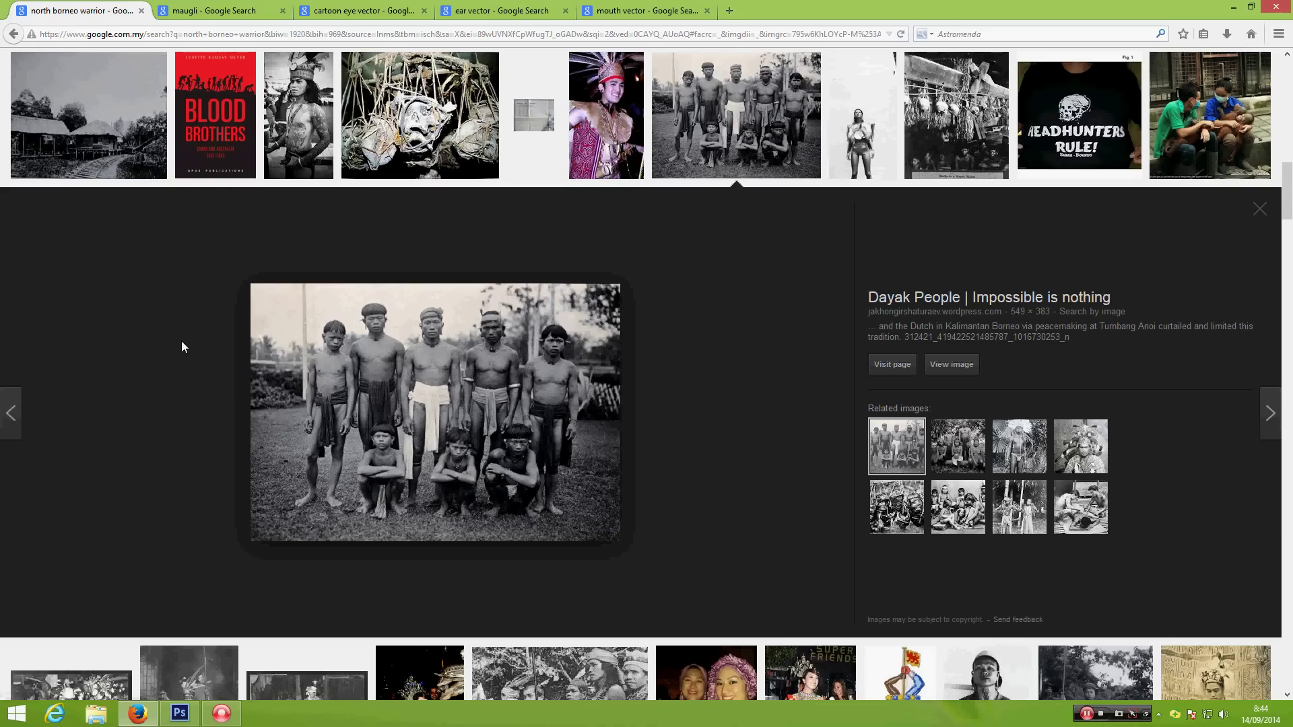
Step: Look through the maugli, cartoon eye vector and ear vector image results, ending on mouth vector results
click(210, 12)
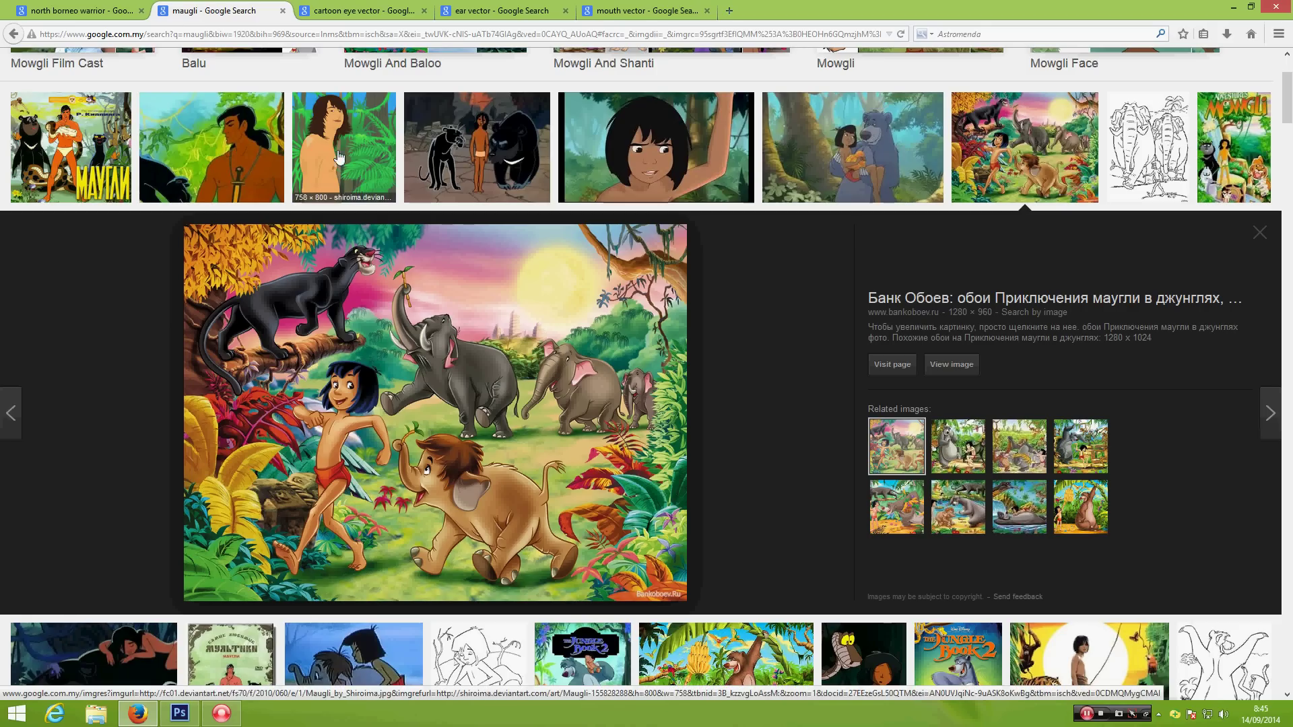
click(348, 14)
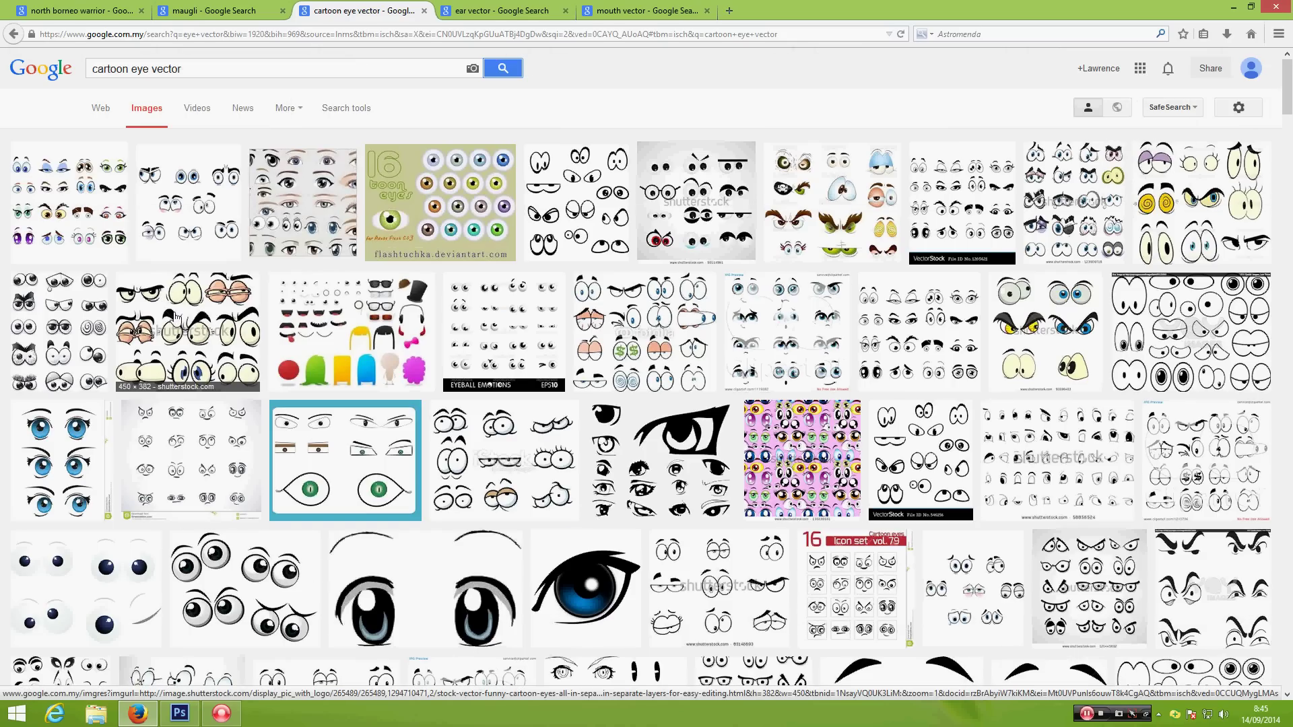
click(492, 14)
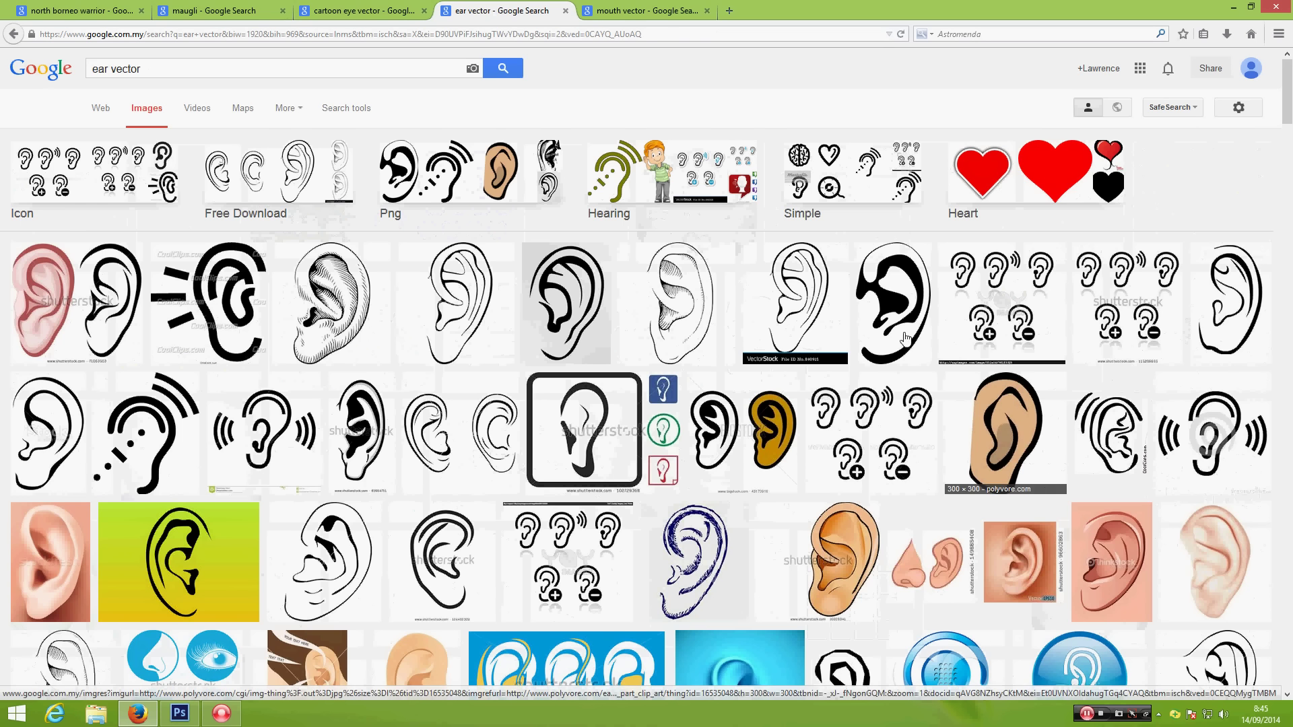
click(646, 11)
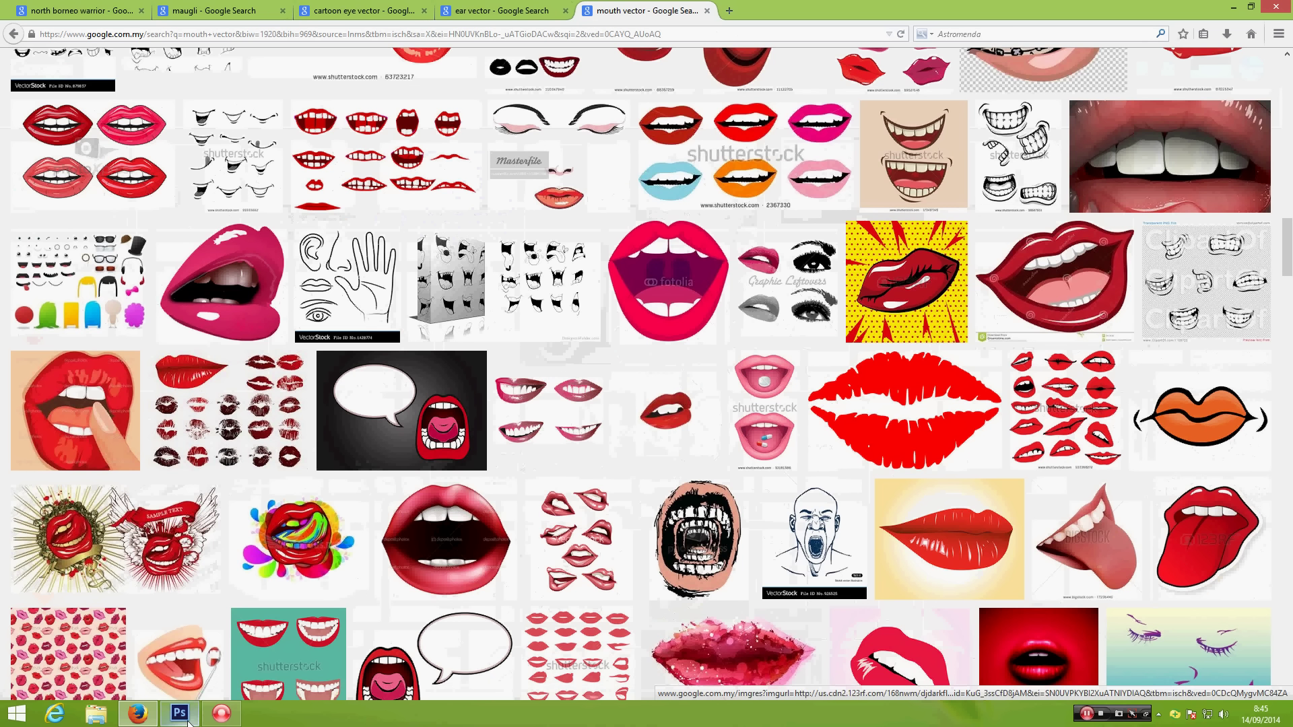
mouse_move(183, 723)
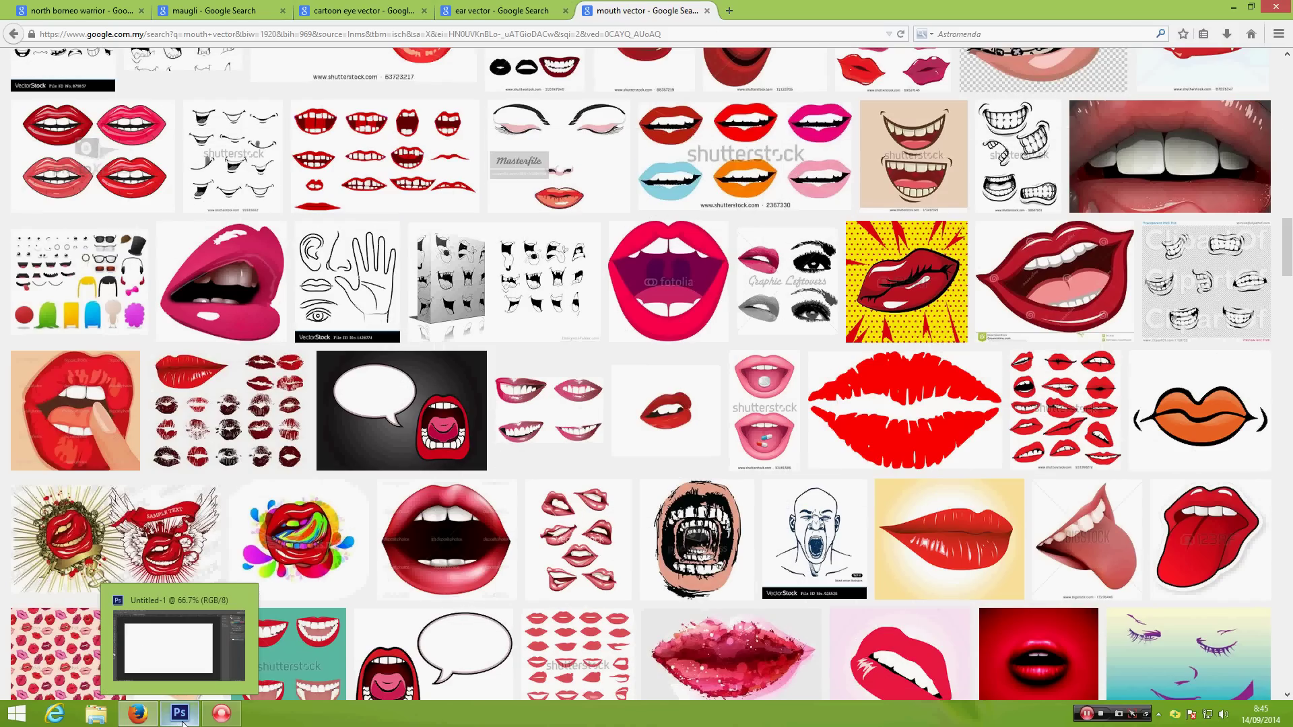
Step: Open ear.jpg in Photoshop as a new document
click(183, 723)
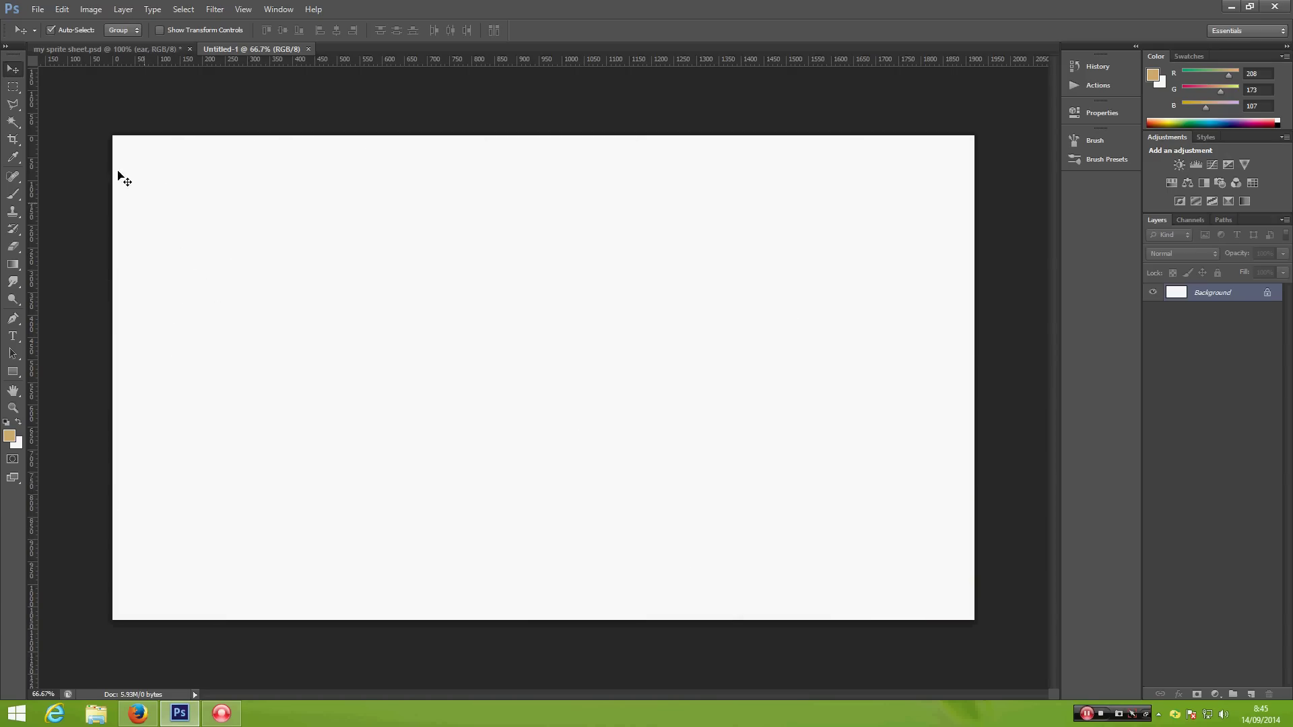
click(37, 9)
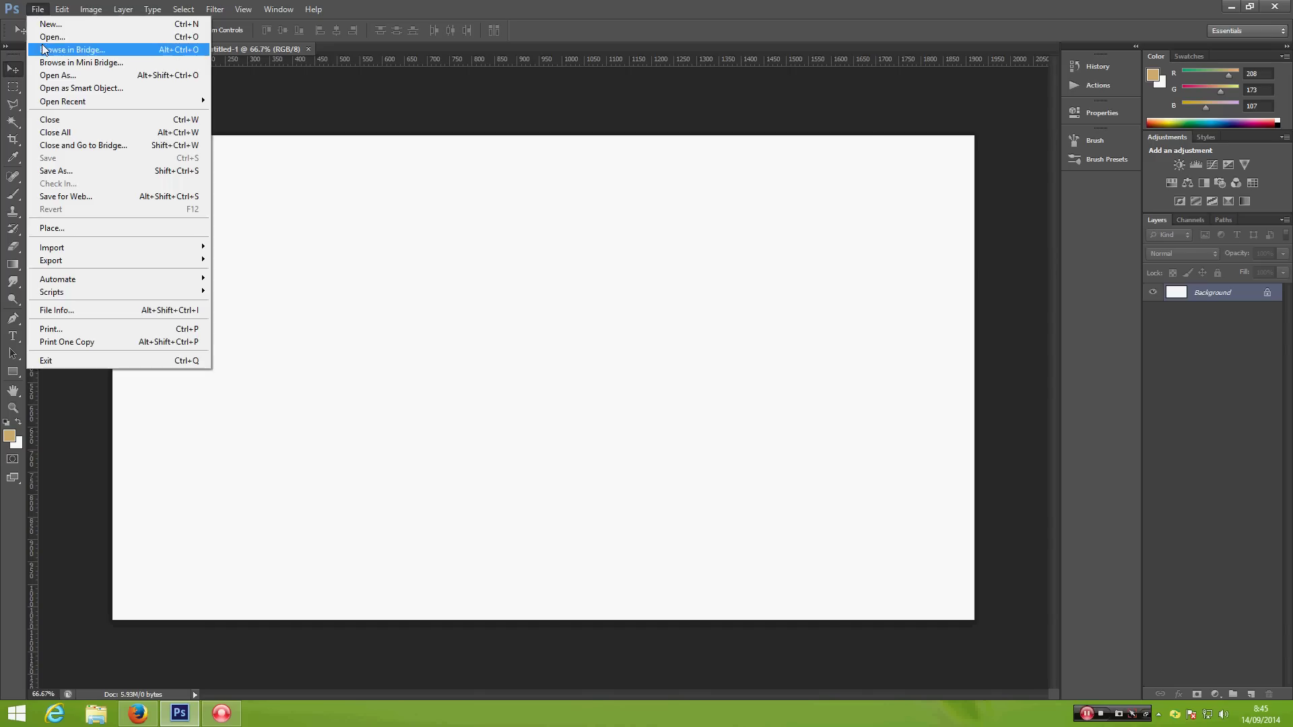
click(51, 37)
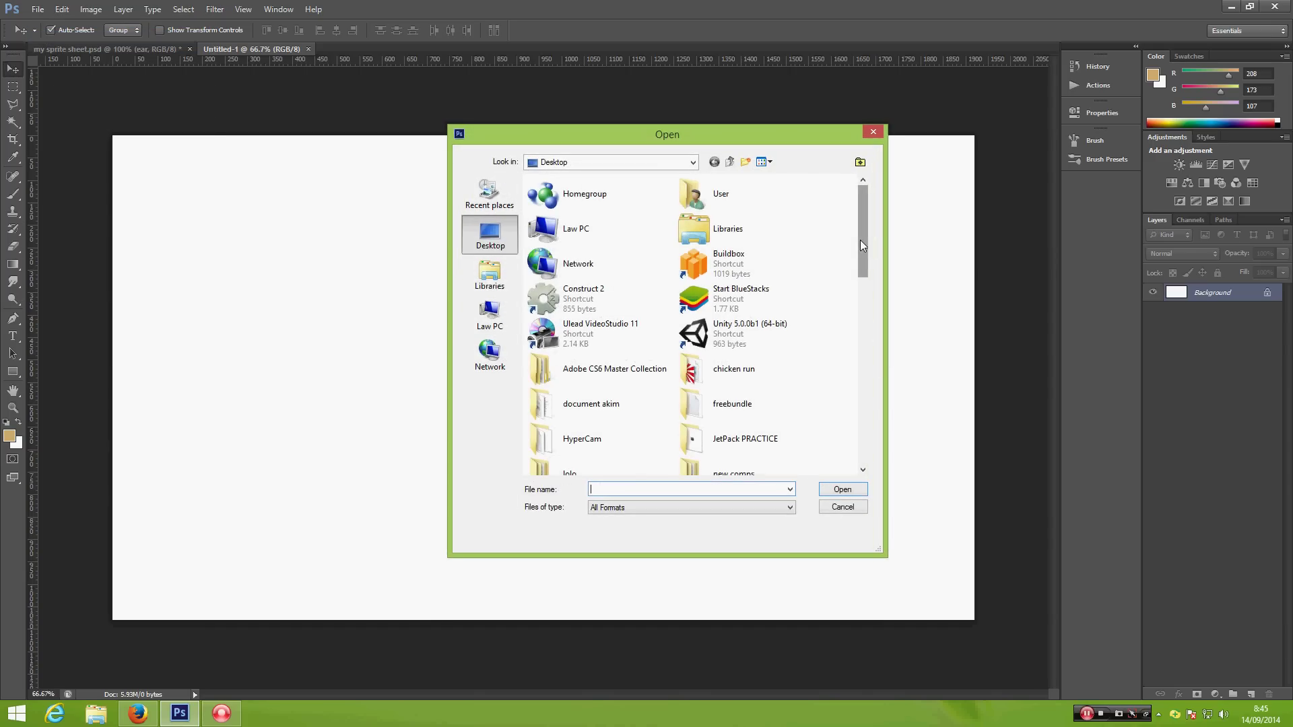
drag(859, 239, 879, 334)
click(547, 417)
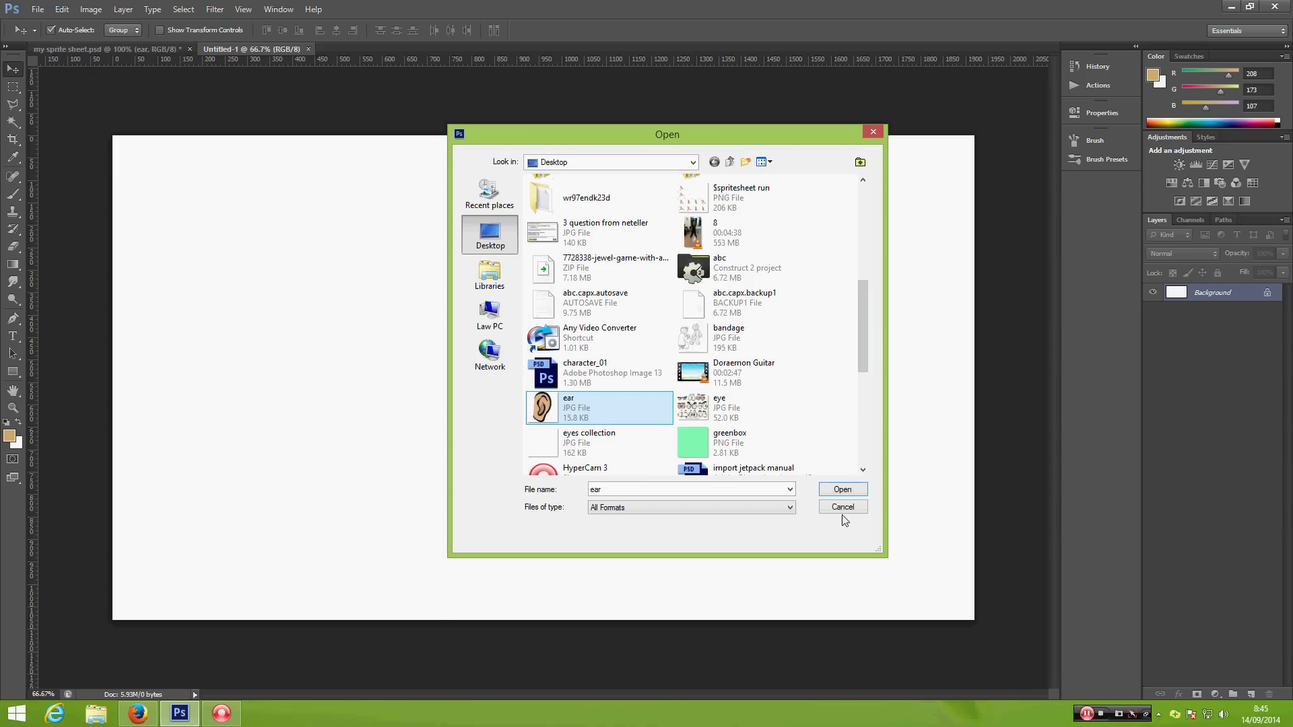
click(841, 489)
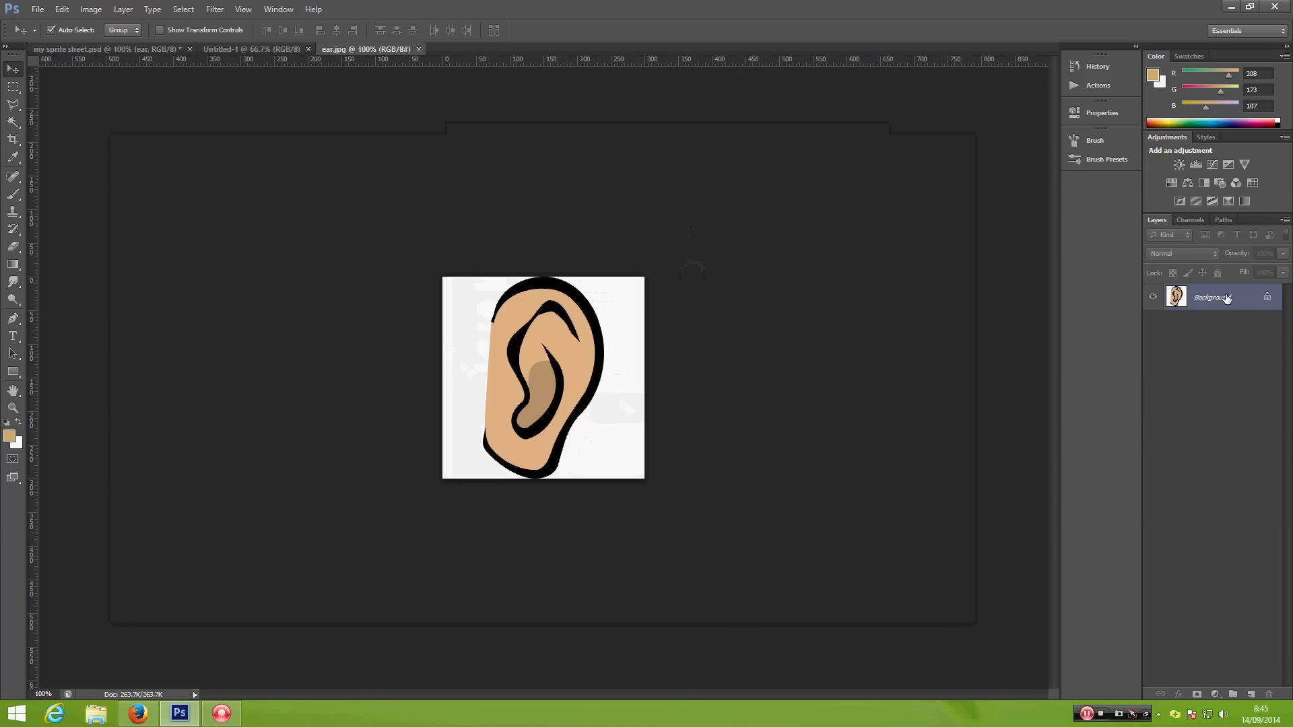
Step: Unlock the ear's background, delete the white on both sides with the Magic Wand, and close ear.jpg unsaved
double_click(1223, 298)
click(754, 230)
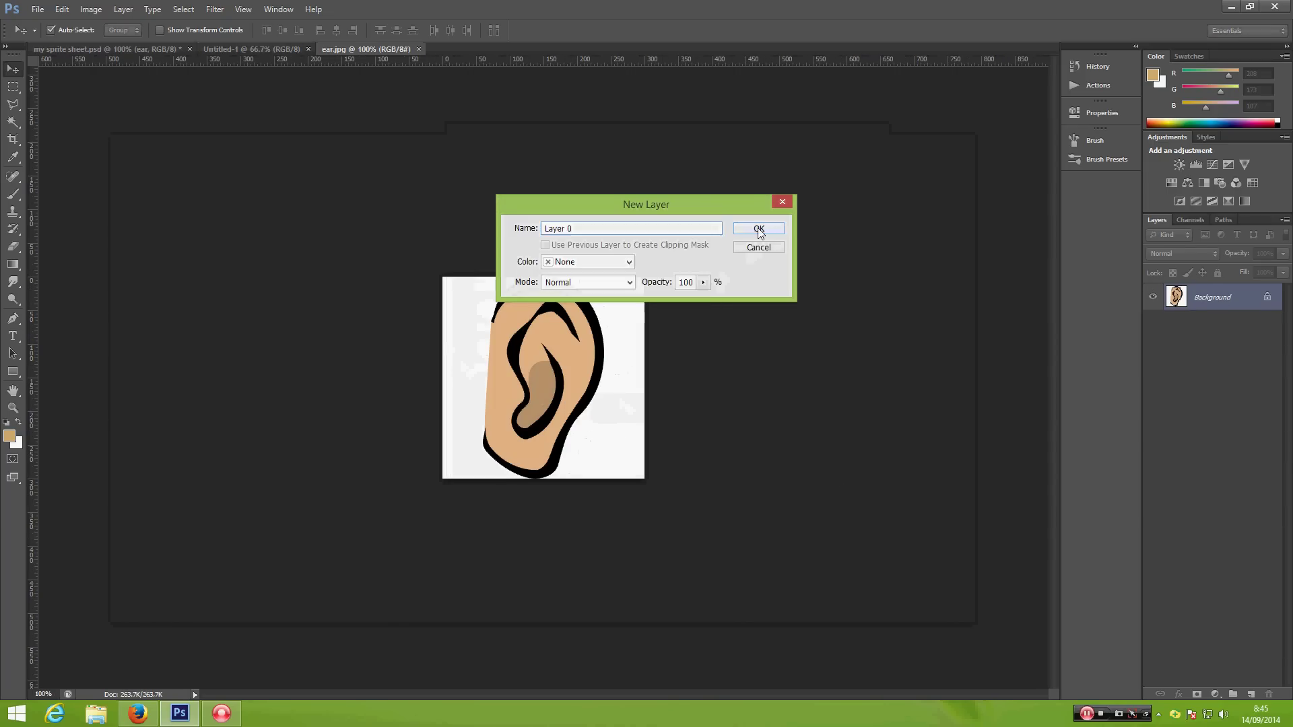
click(12, 124)
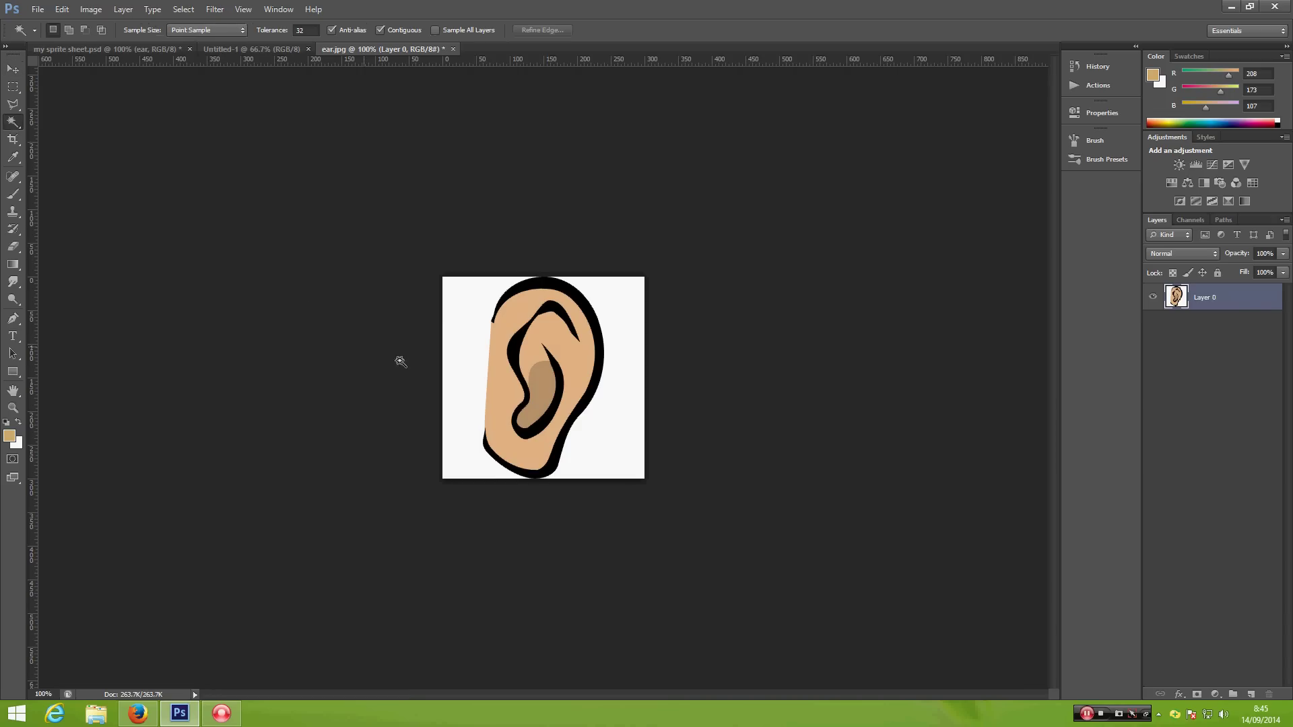
click(464, 342)
key(Delete)
click(610, 384)
key(Delete)
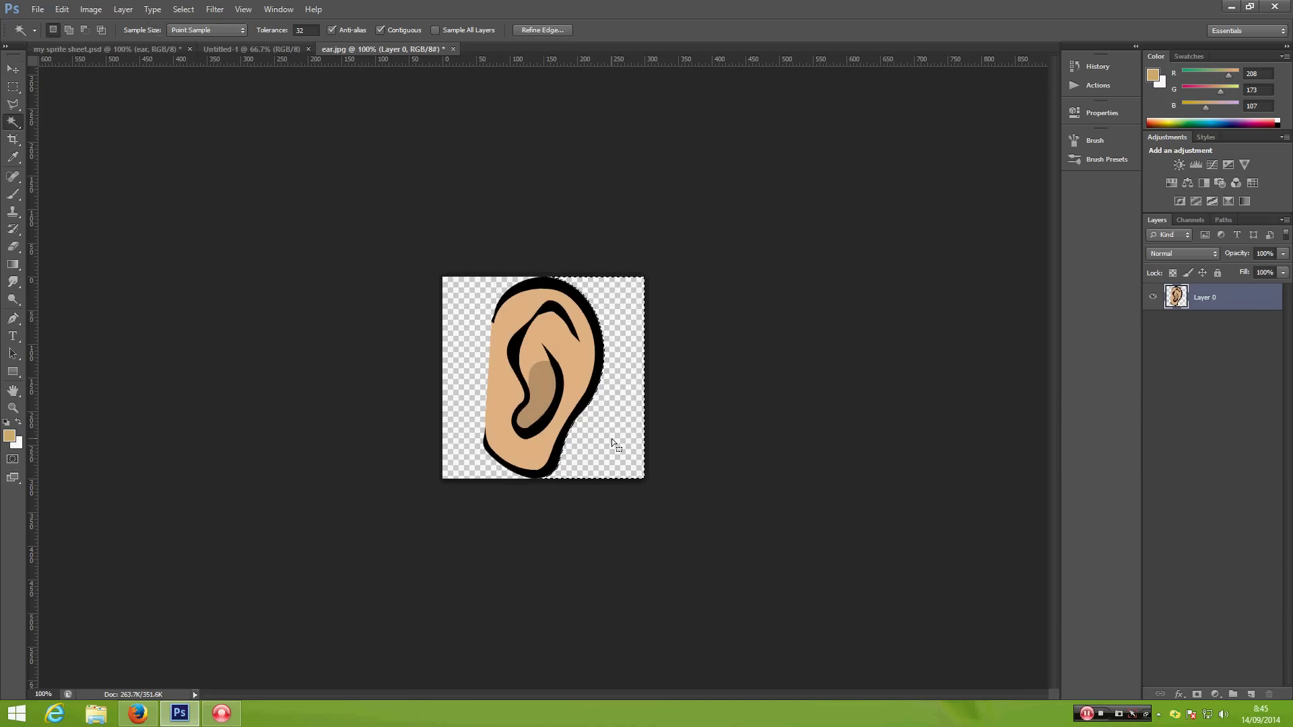
key(ctrl+d)
key(v)
drag(538, 375, 537, 373)
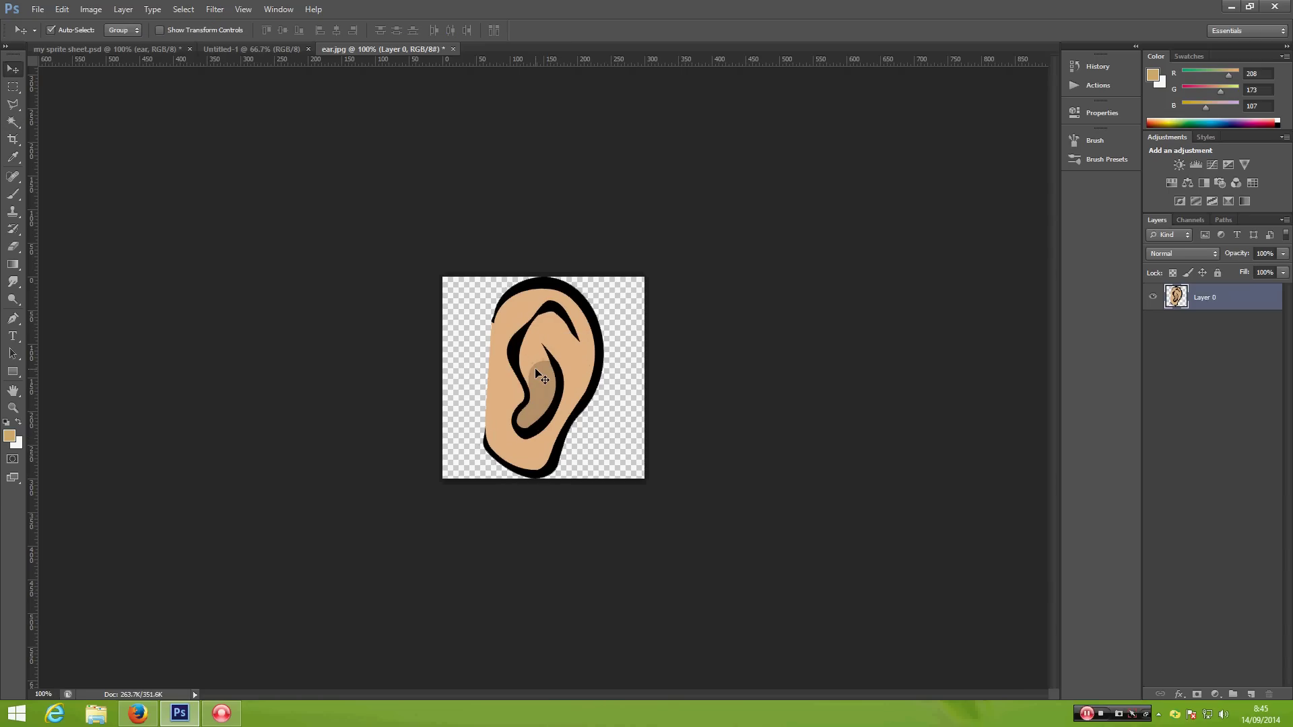
click(453, 49)
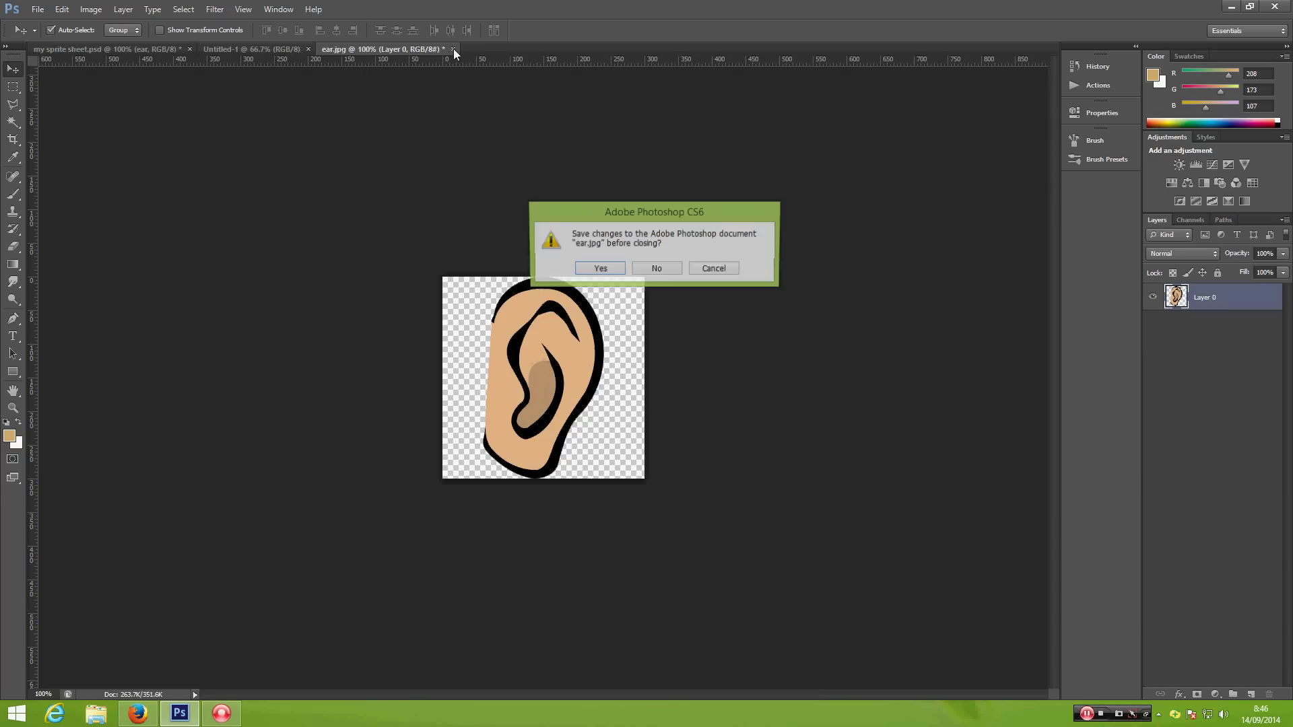
click(645, 272)
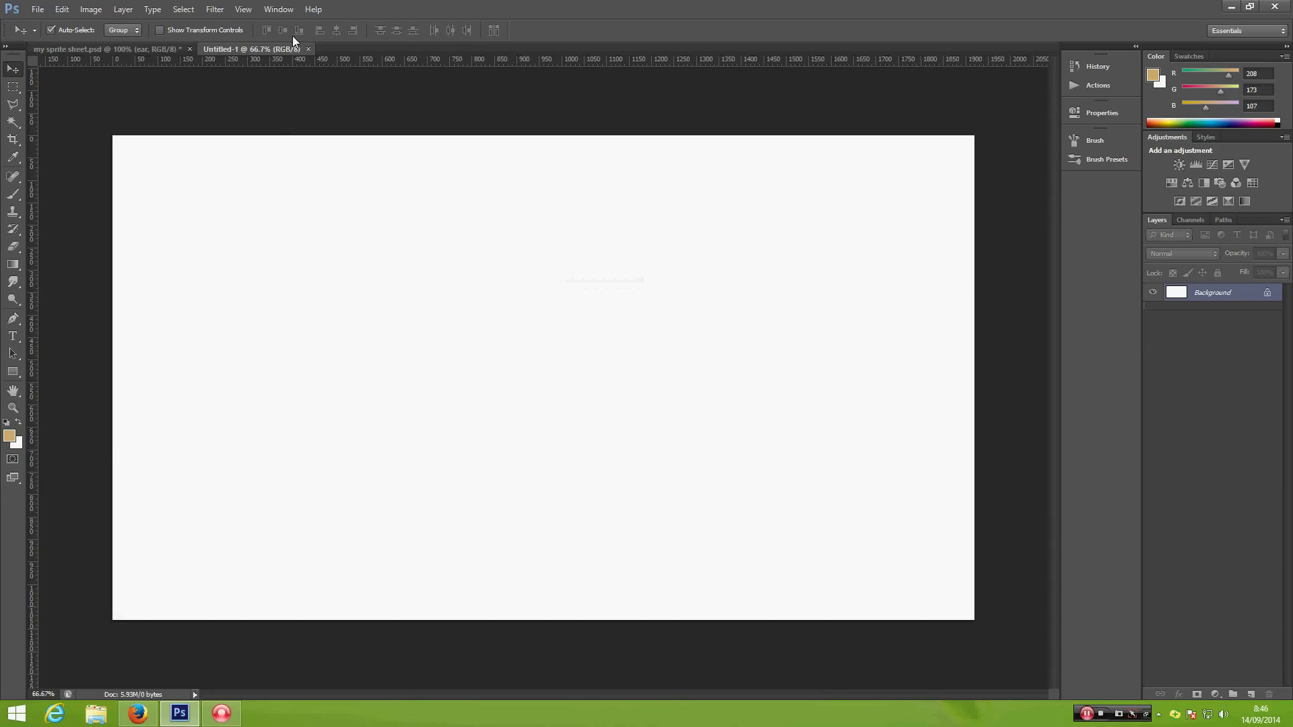
Step: Close the blank Untitled-1 document and select the char, ear, eye and mouth layers
click(308, 49)
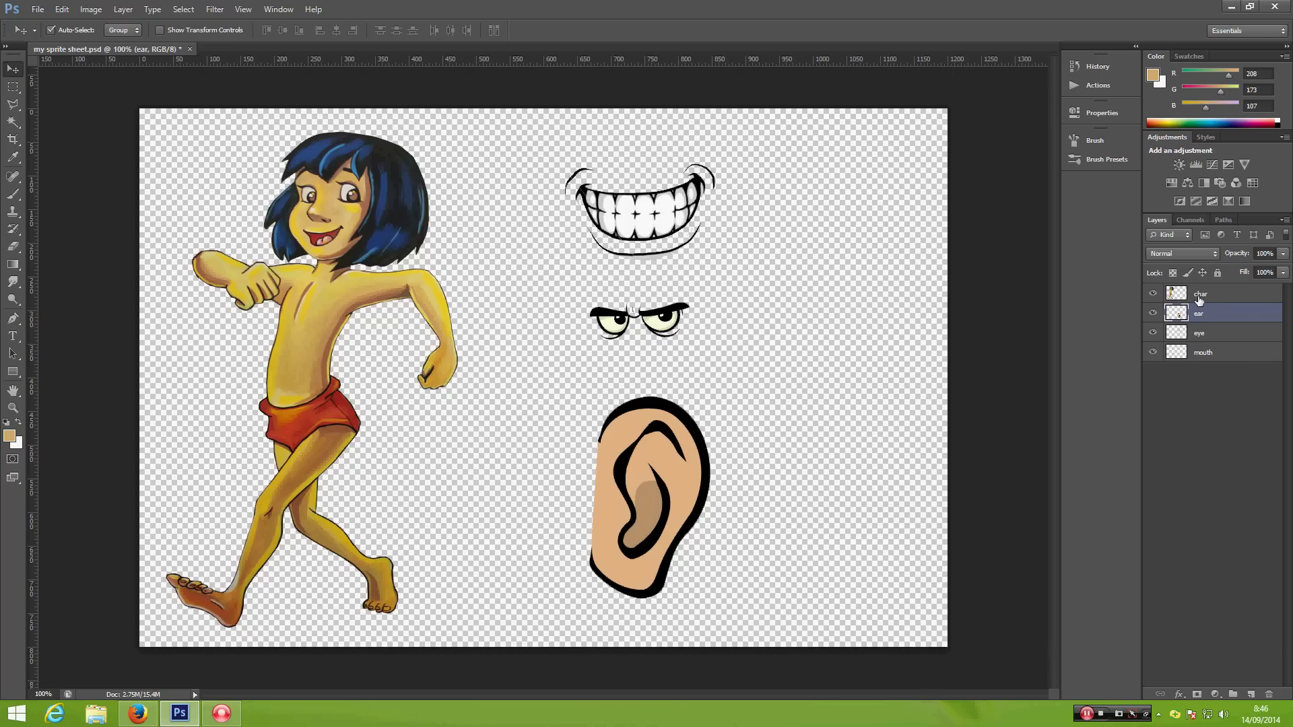
click(1199, 300)
click(1199, 316)
click(1200, 337)
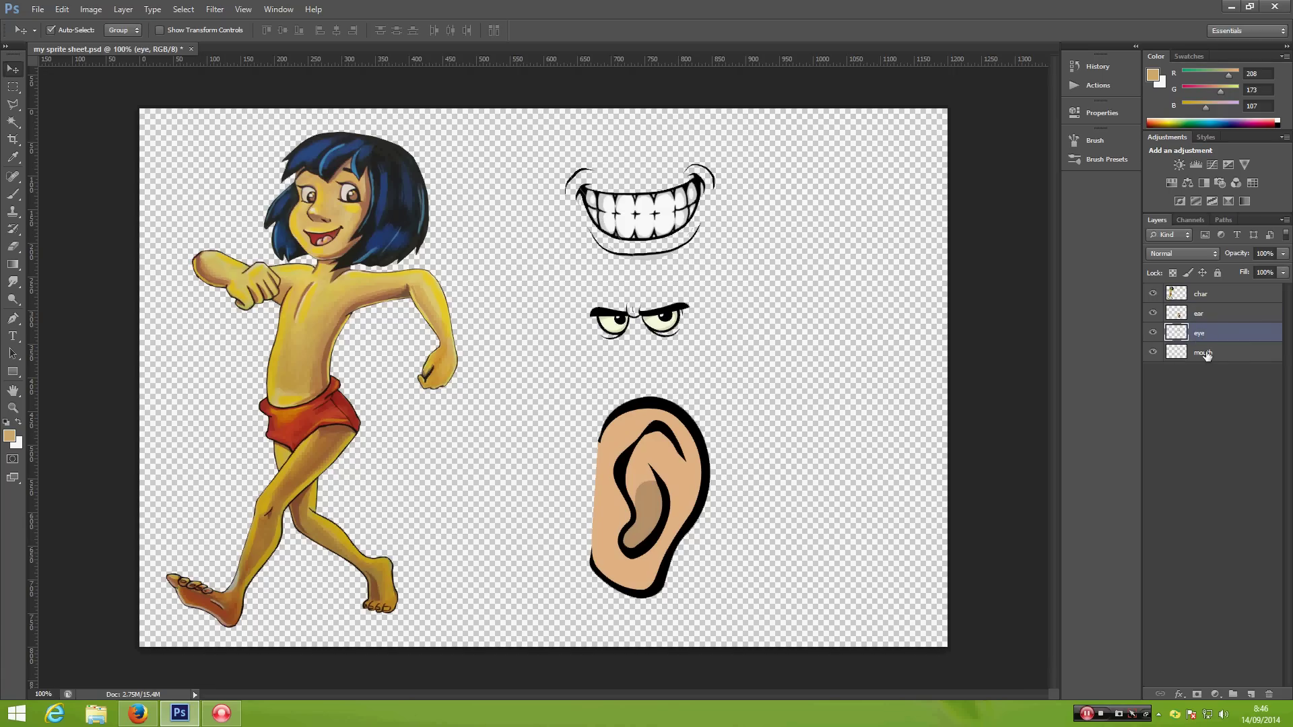
click(1206, 355)
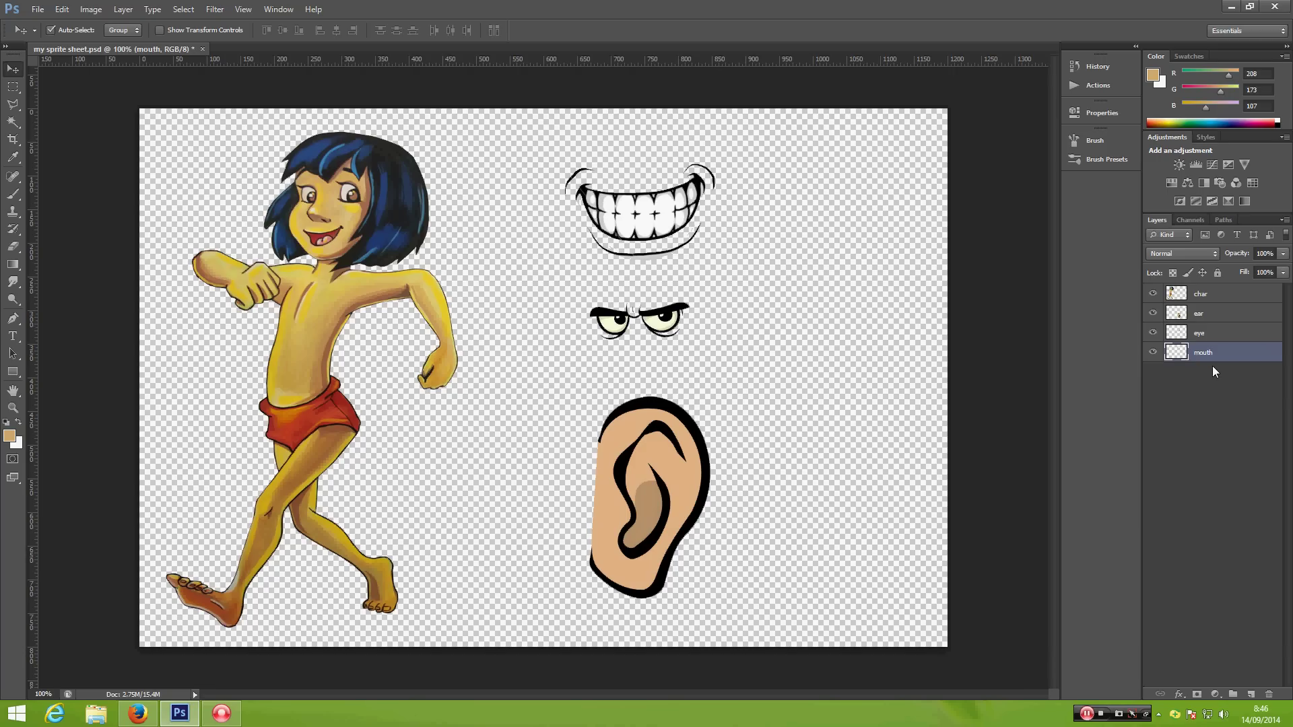
Step: Gather the char, ear, eye and mouth layers into a new group named tools
shift+click(1213, 296)
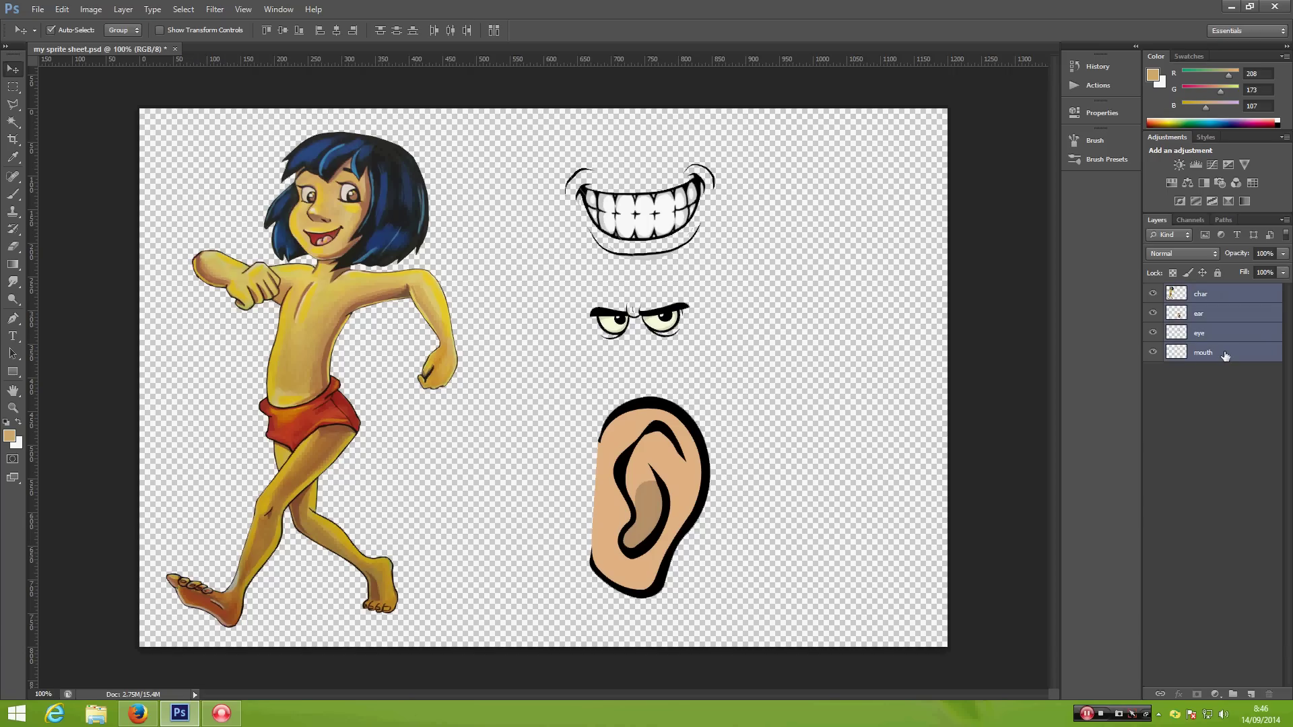
drag(1225, 356, 1232, 694)
double_click(1199, 293)
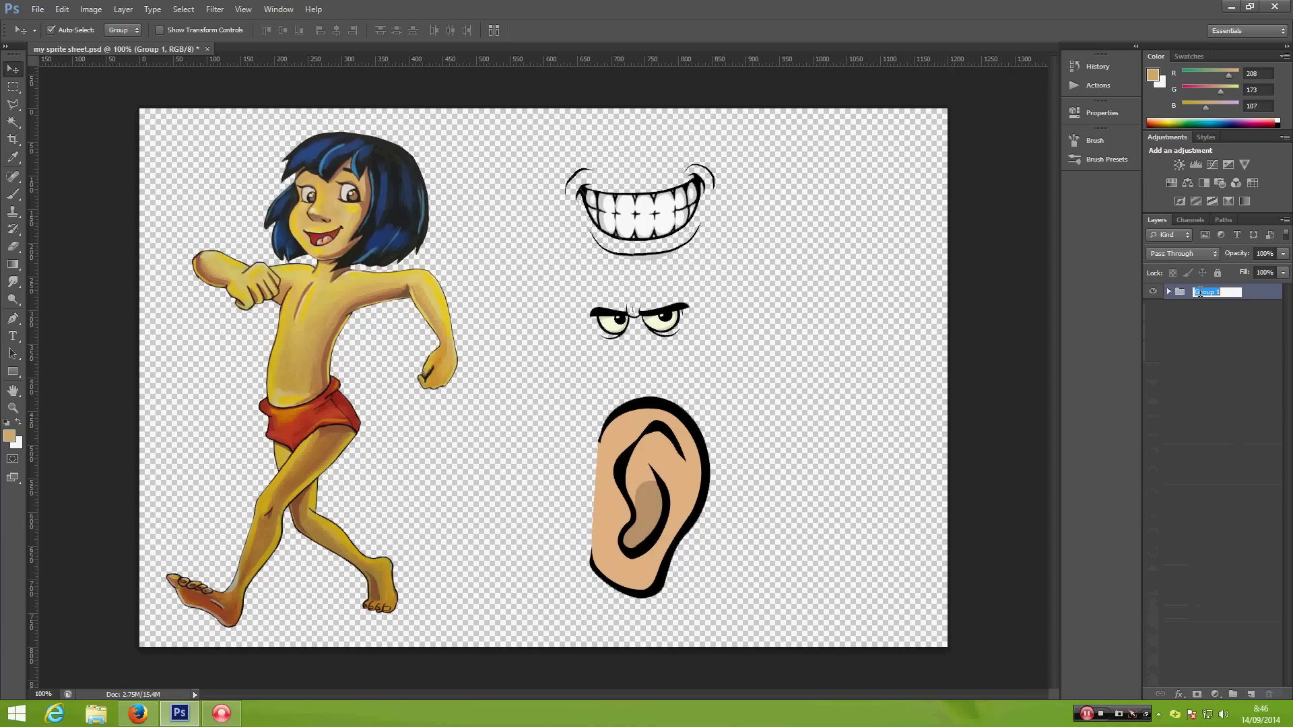
text(tools)
key(Return)
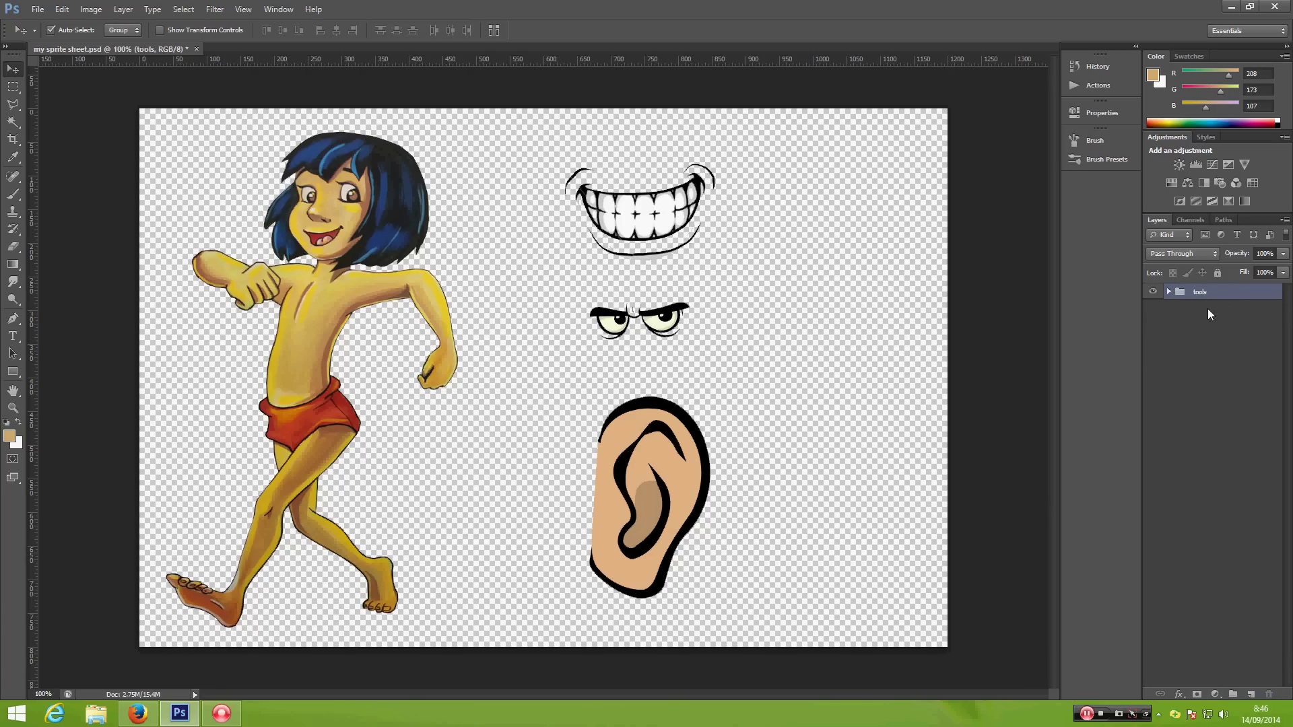
Step: Duplicate the char layer above the hidden tools group, shift it slightly, and name it character
click(1169, 292)
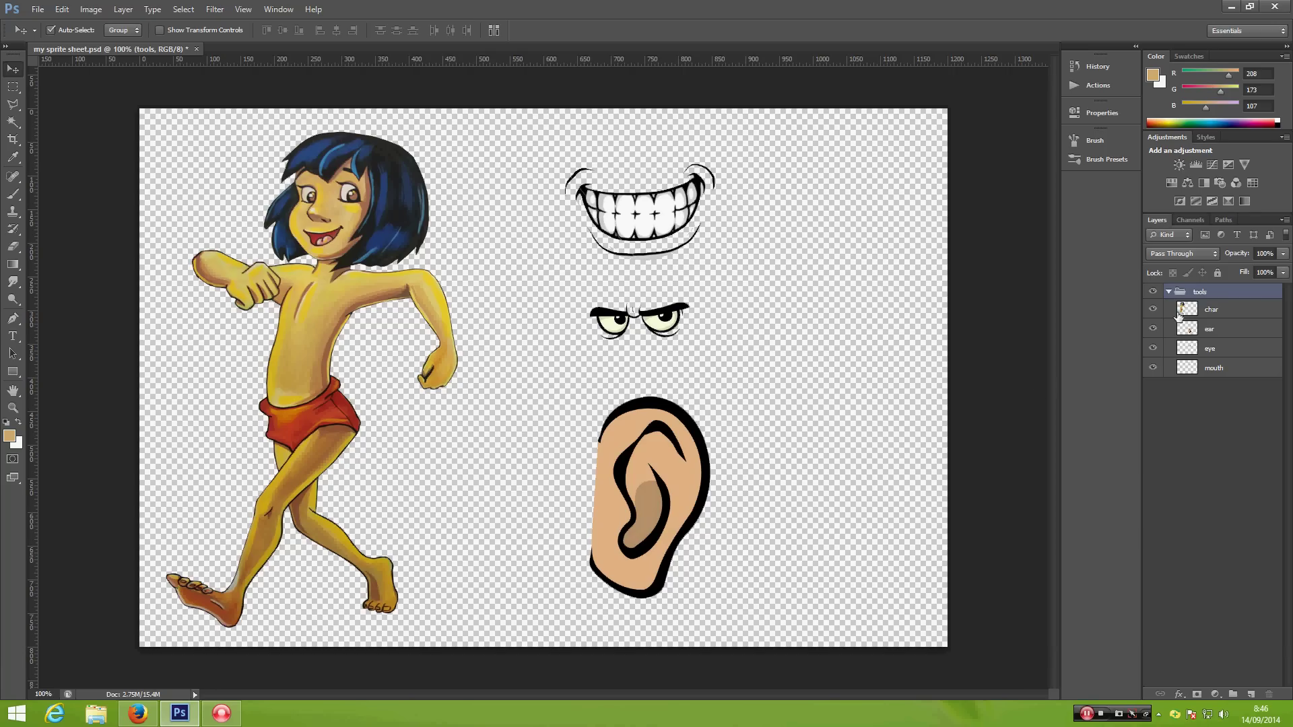
click(1183, 312)
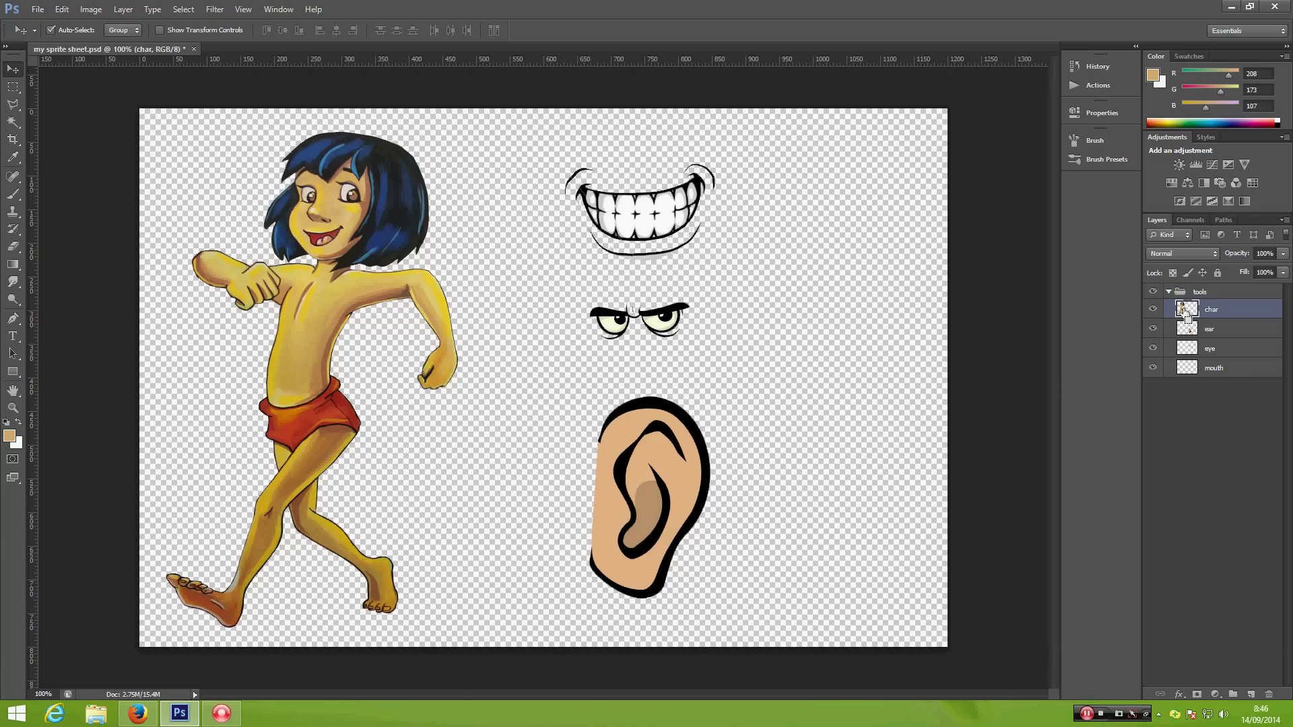
key(ctrl+j)
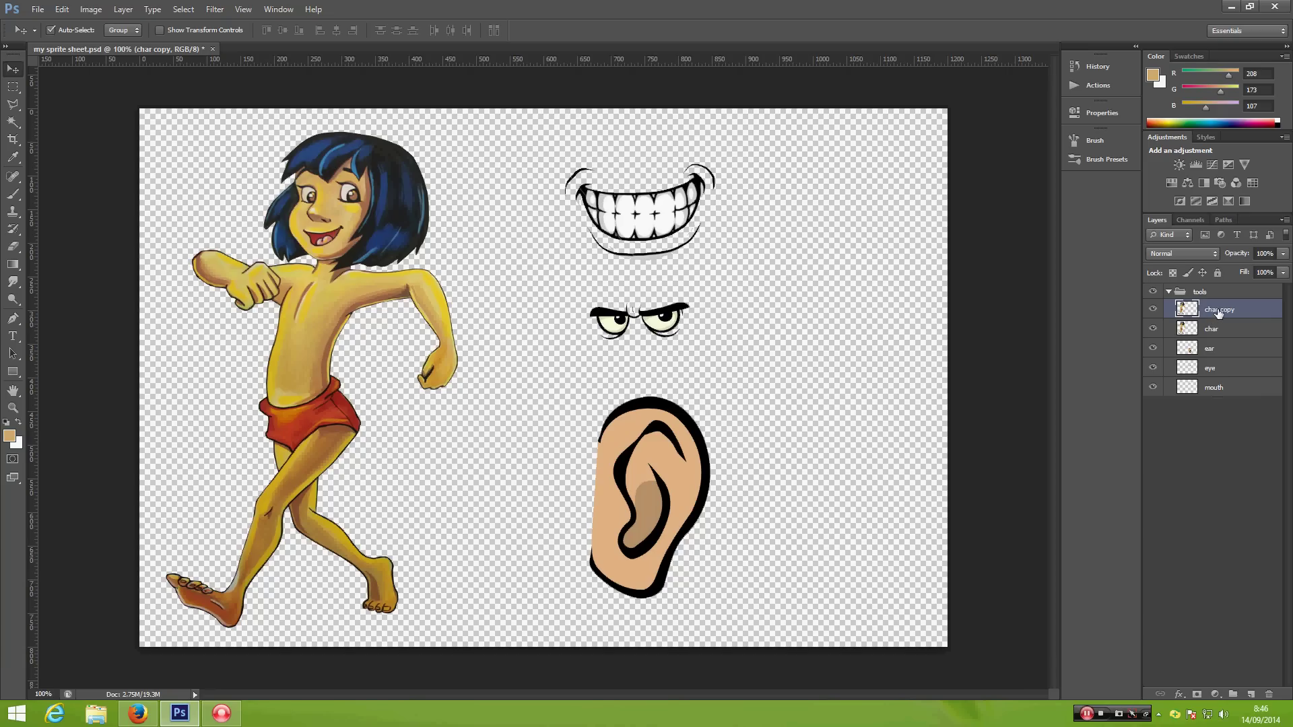
drag(1219, 313, 1214, 289)
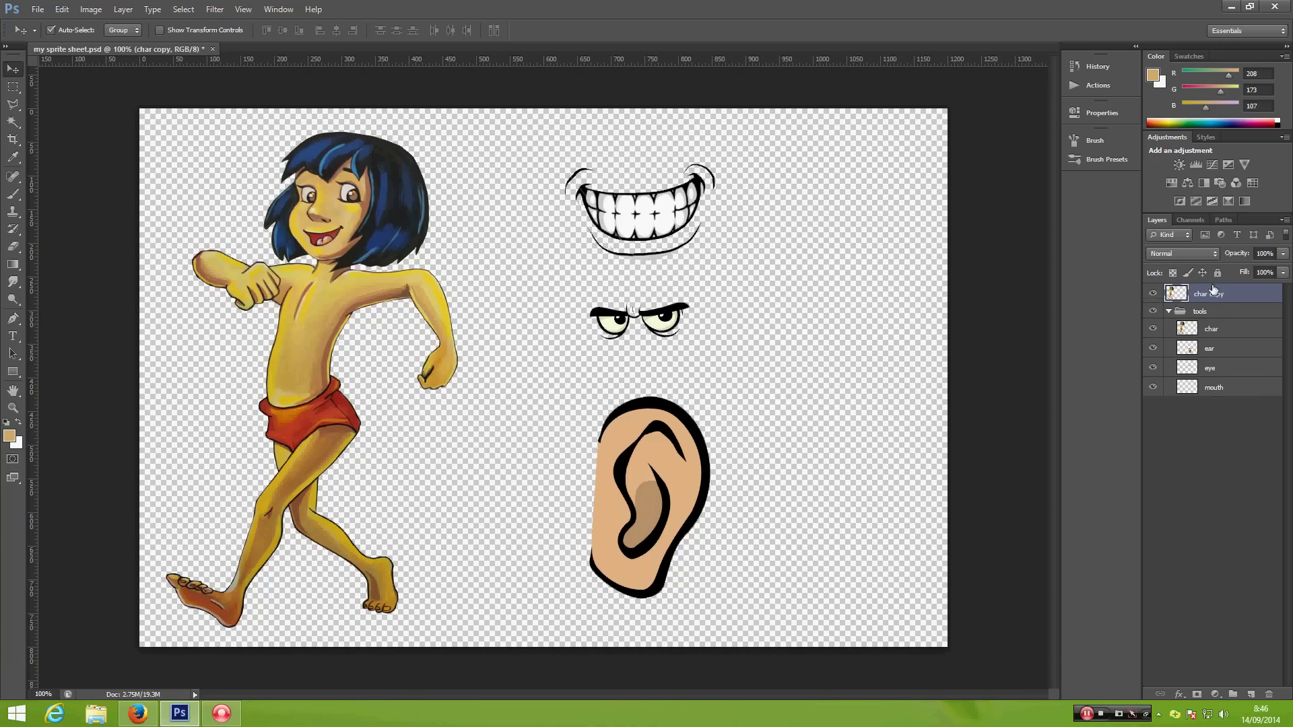
click(1153, 312)
click(1169, 312)
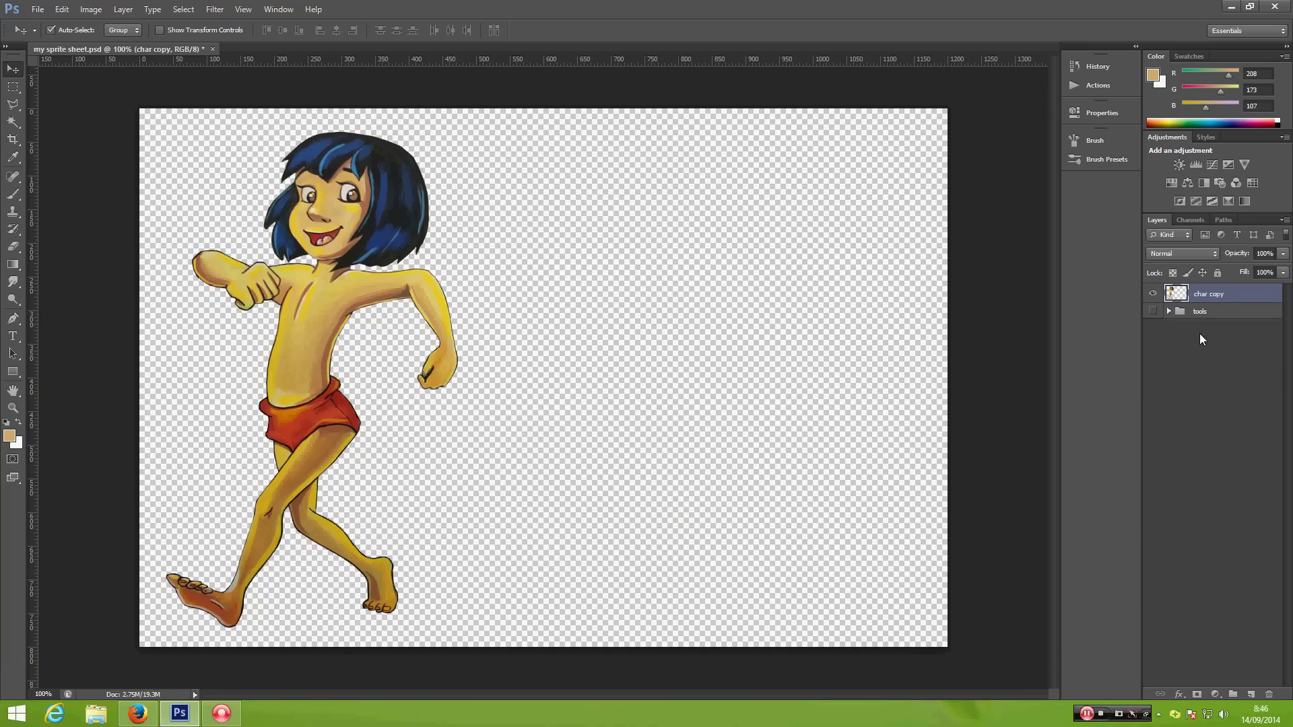
drag(320, 334, 337, 328)
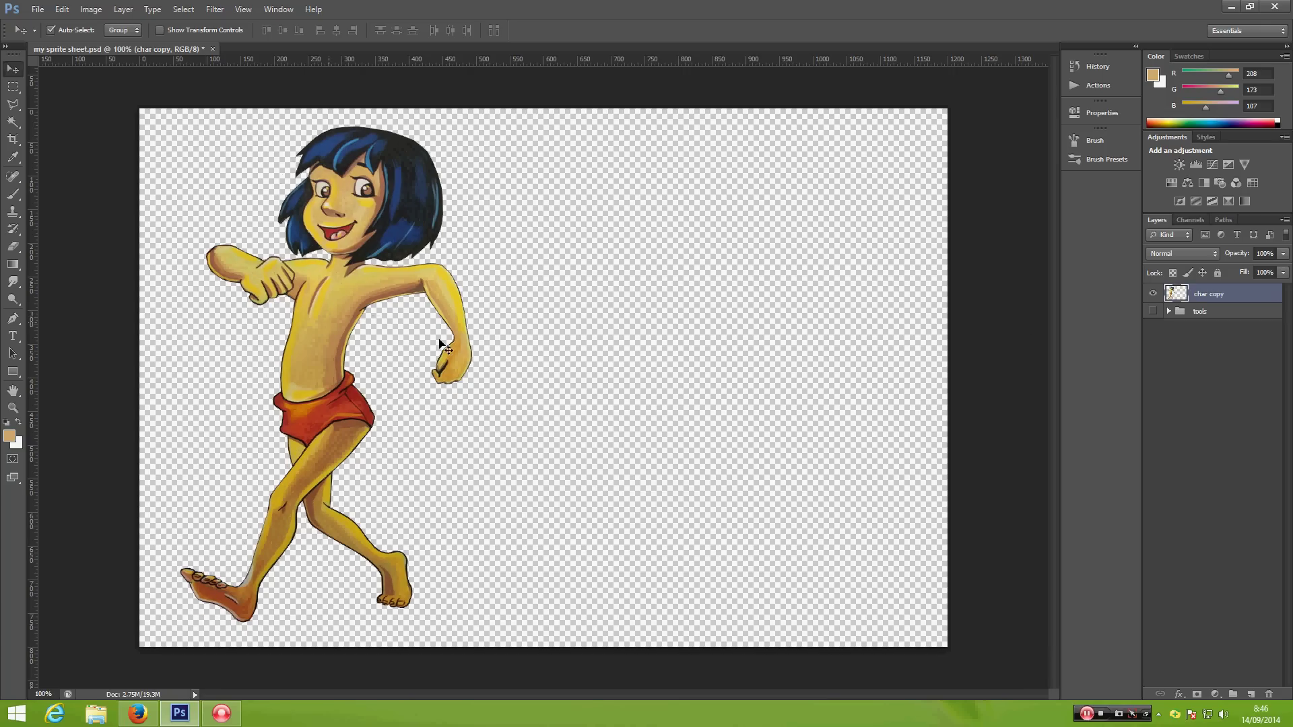
double_click(1207, 294)
text(character)
key(Return)
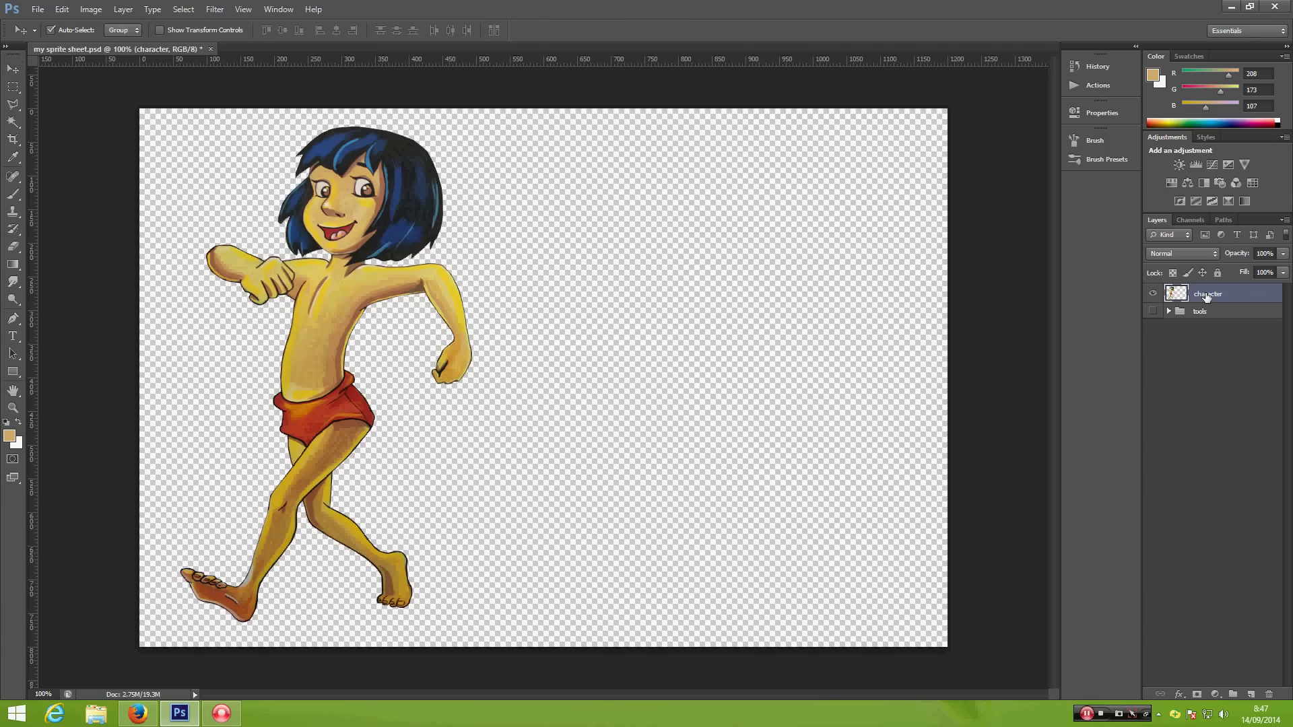
Step: Flip the character layer horizontally with Free Transform
key(ctrl+t)
right_click(325, 314)
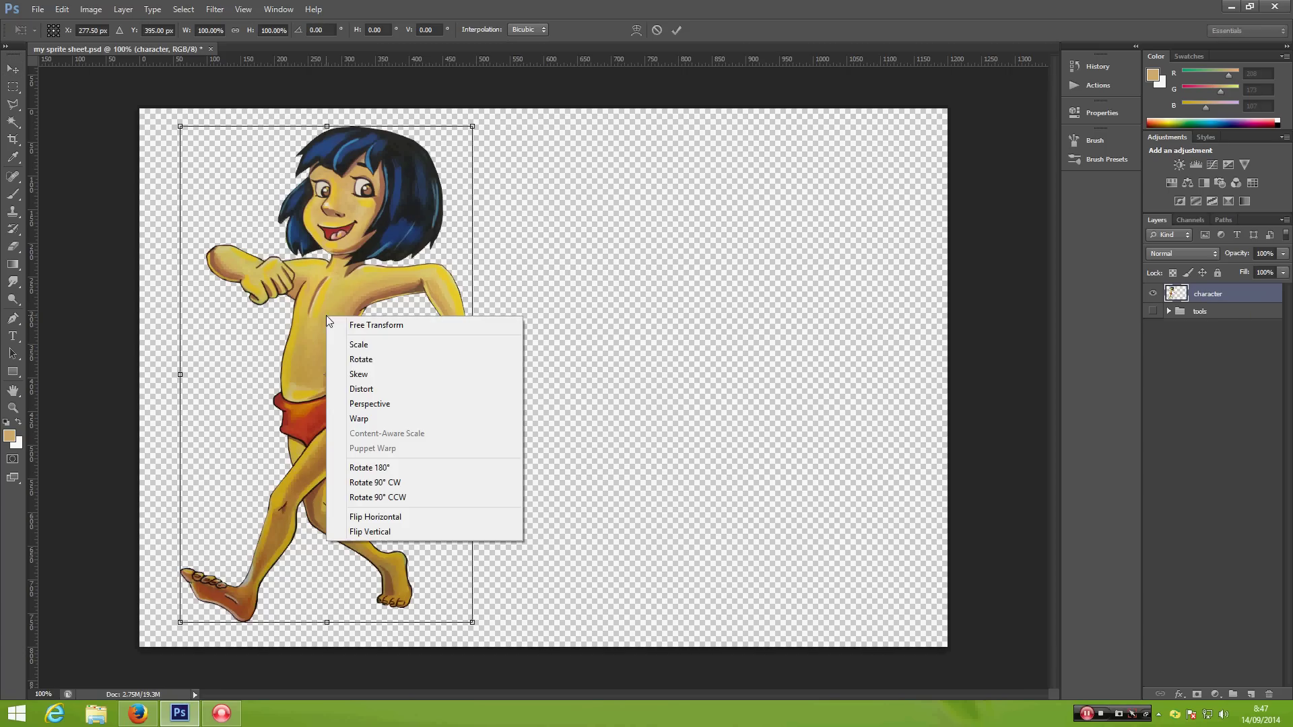
click(369, 518)
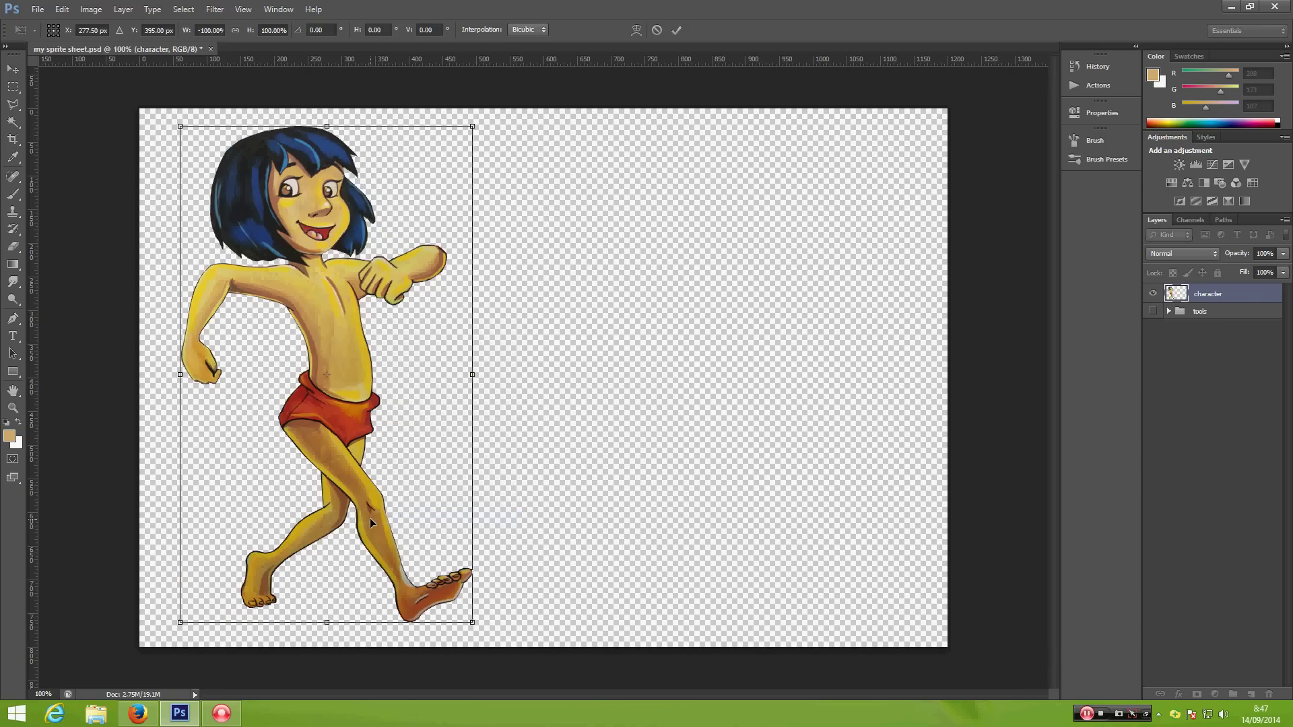
key(Return)
Step: Move the character up and right on the canvas and zoom in on its face
drag(272, 249, 473, 357)
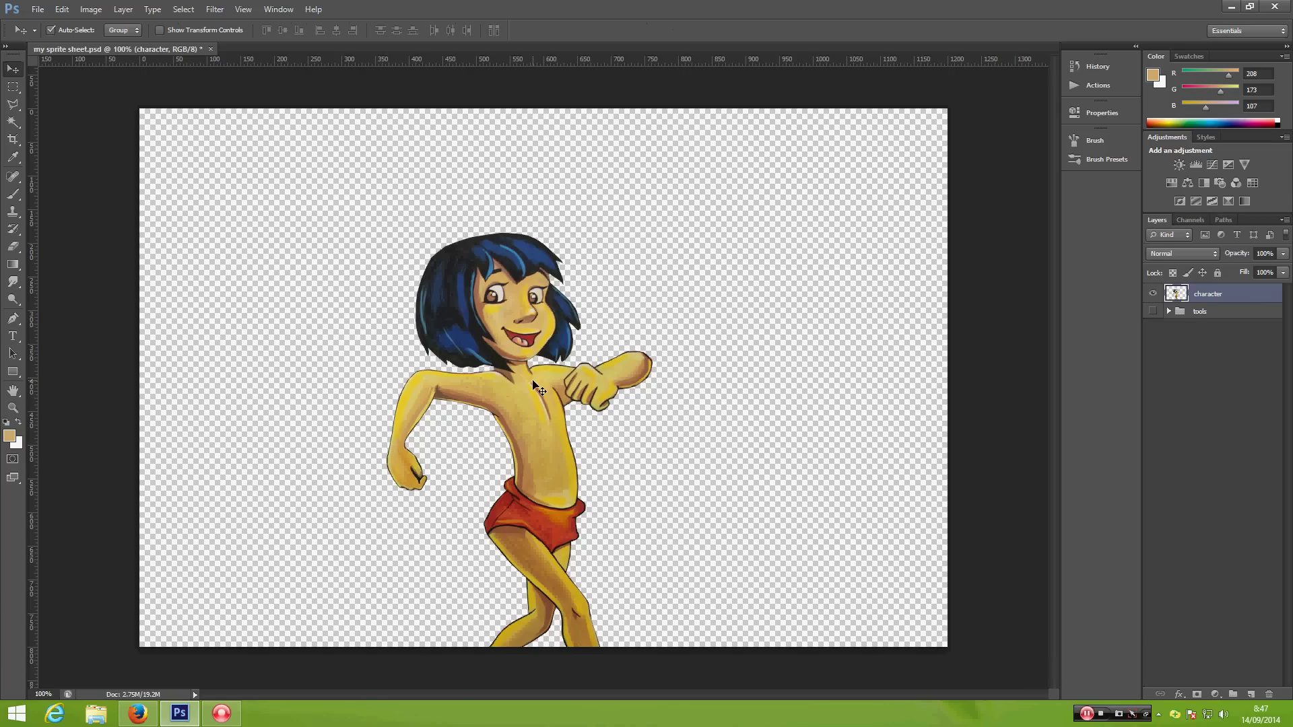
key(ctrl+plus)
key(ctrl+plus)
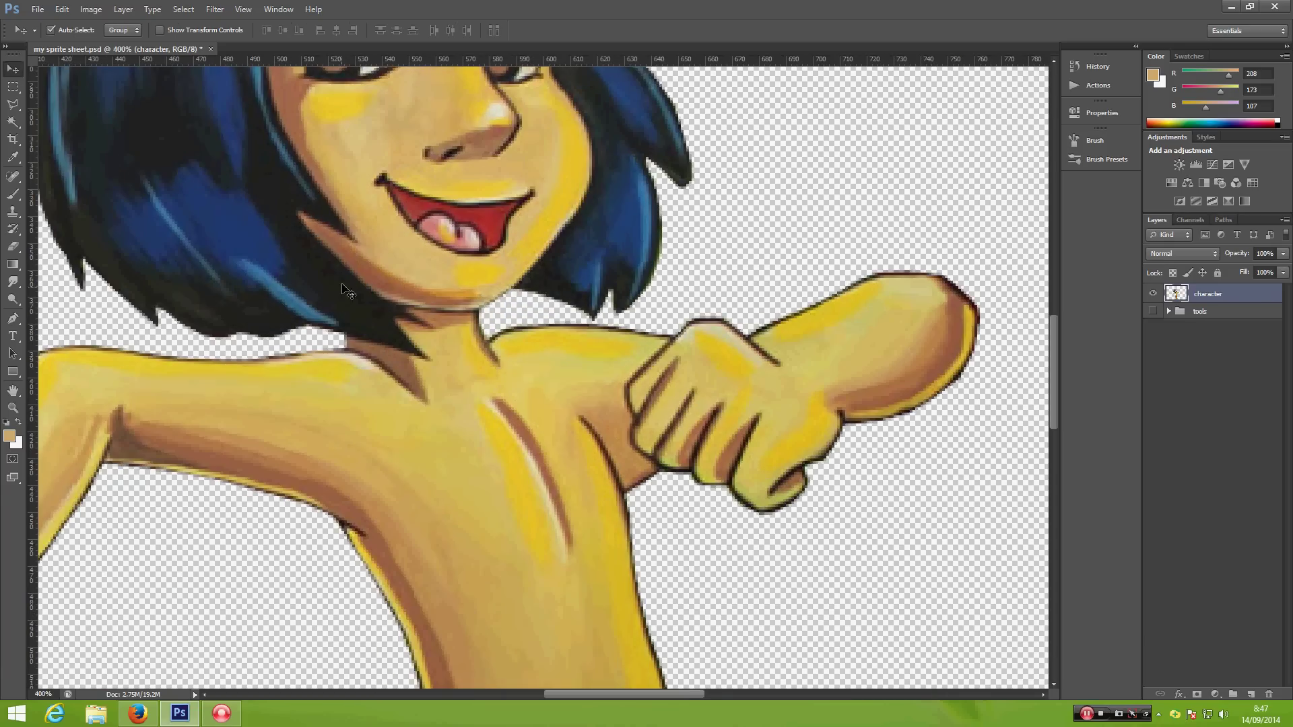
drag(347, 291, 471, 542)
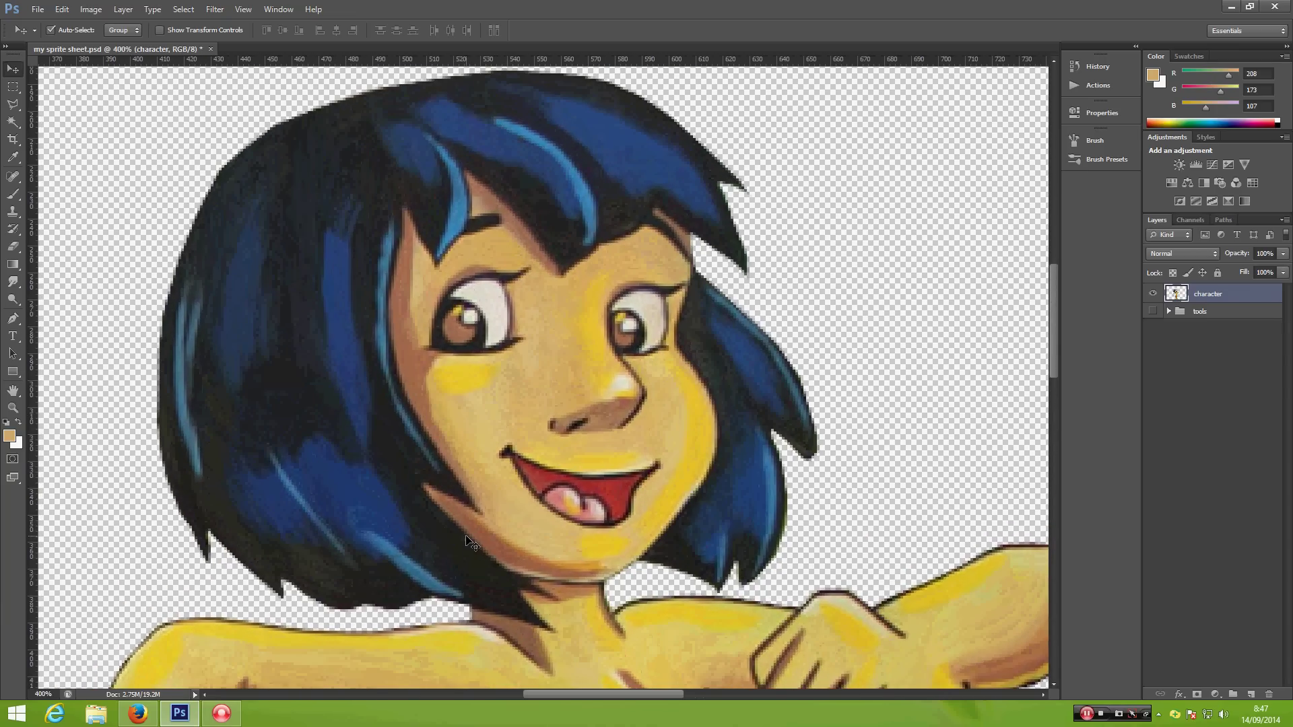
key(ctrl+minus)
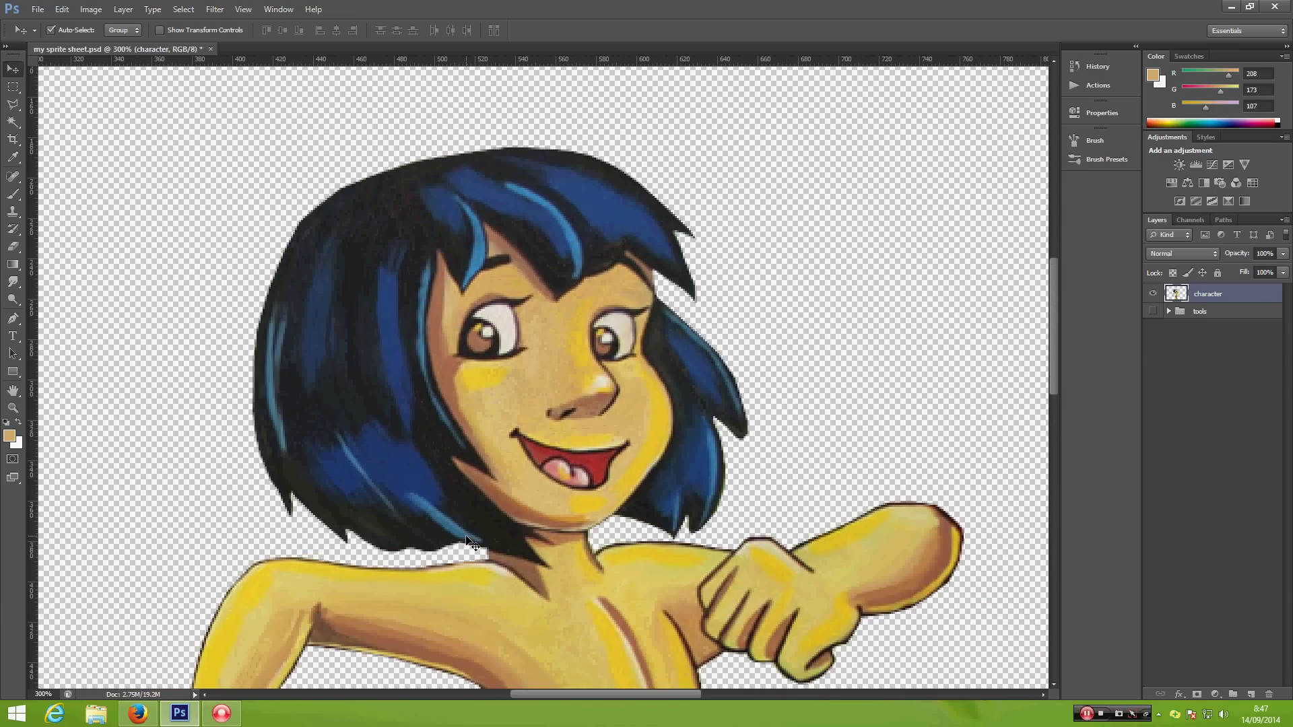
Step: Outline the character's head and hair with the Polygonal Lasso
click(15, 105)
click(796, 423)
click(768, 196)
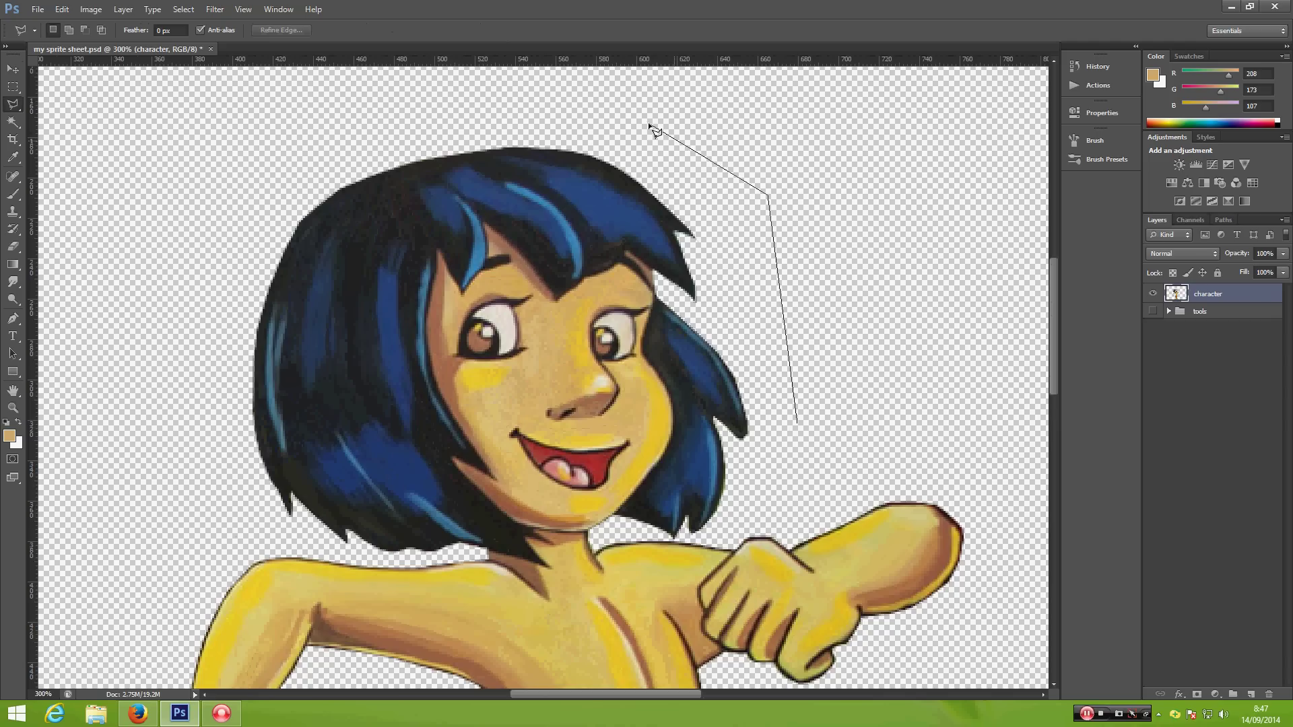
click(606, 111)
click(342, 120)
click(242, 215)
click(184, 426)
click(225, 532)
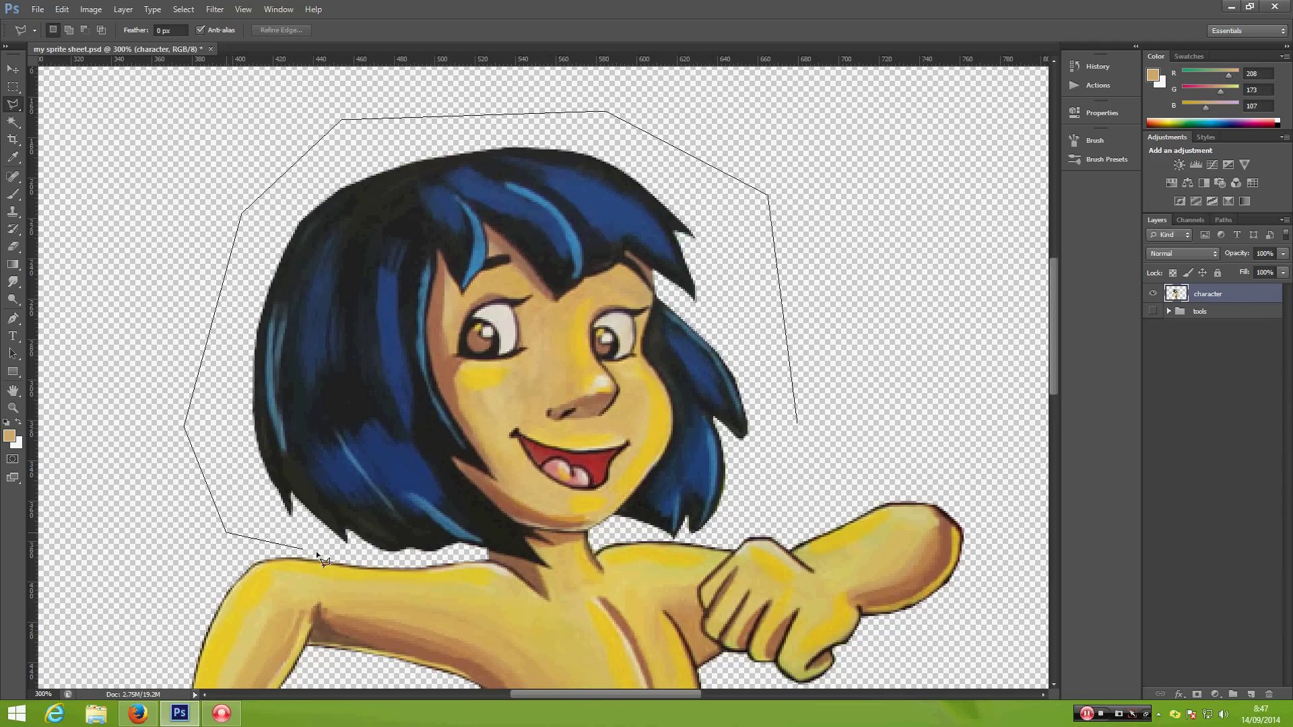
click(405, 558)
click(487, 562)
key(BackSpace)
click(486, 550)
click(549, 568)
click(550, 531)
click(630, 528)
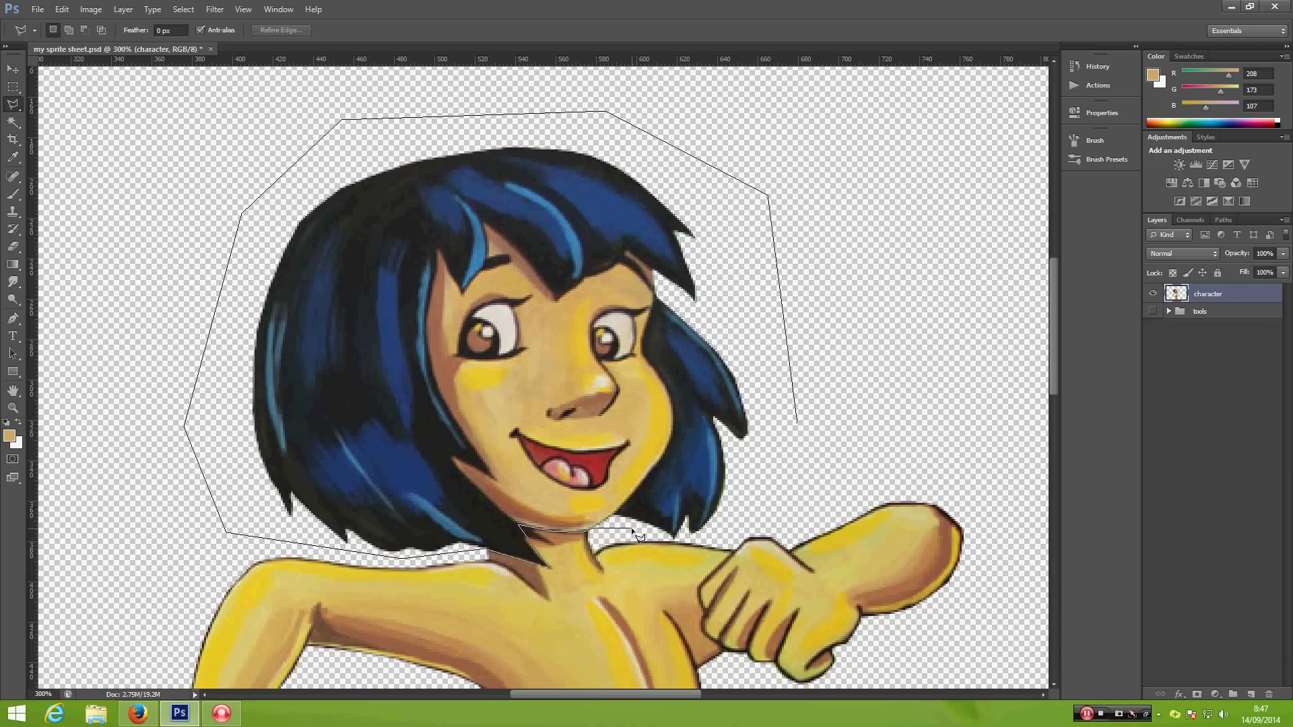
click(715, 540)
double_click(775, 500)
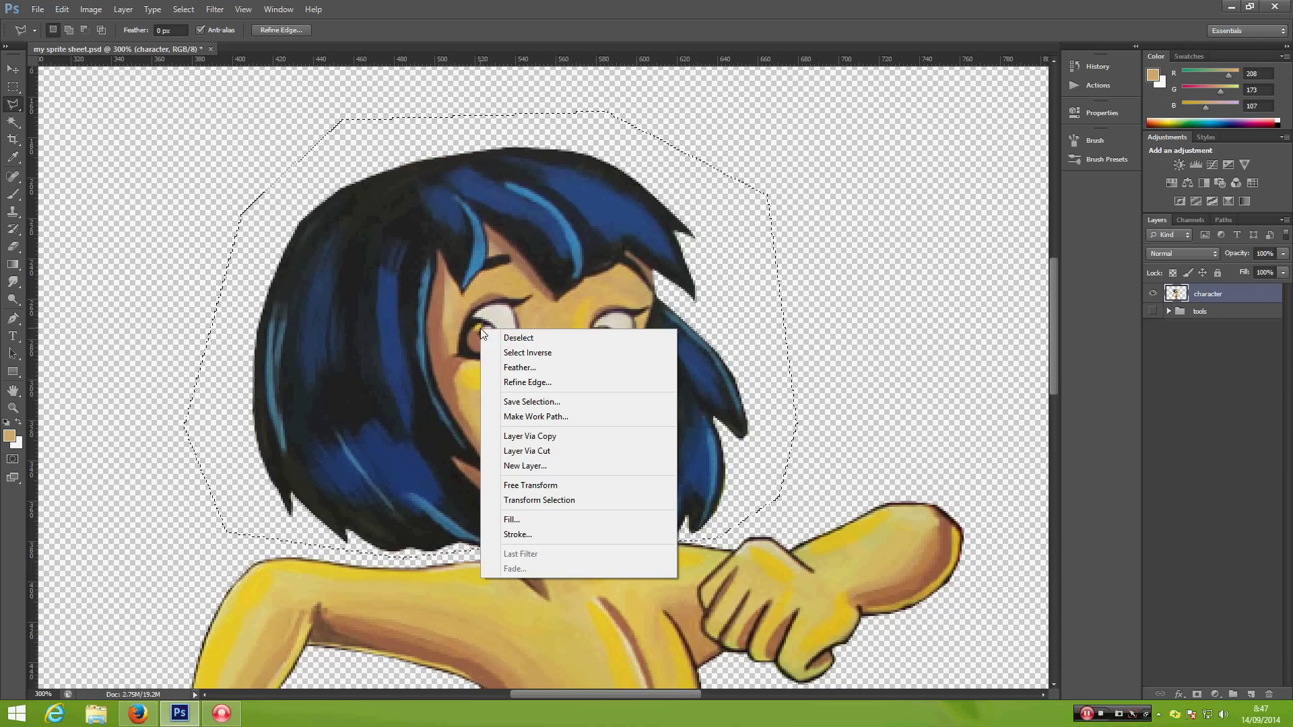
Step: Cut the selected head onto its own layer and check the split by toggling visibility
click(527, 453)
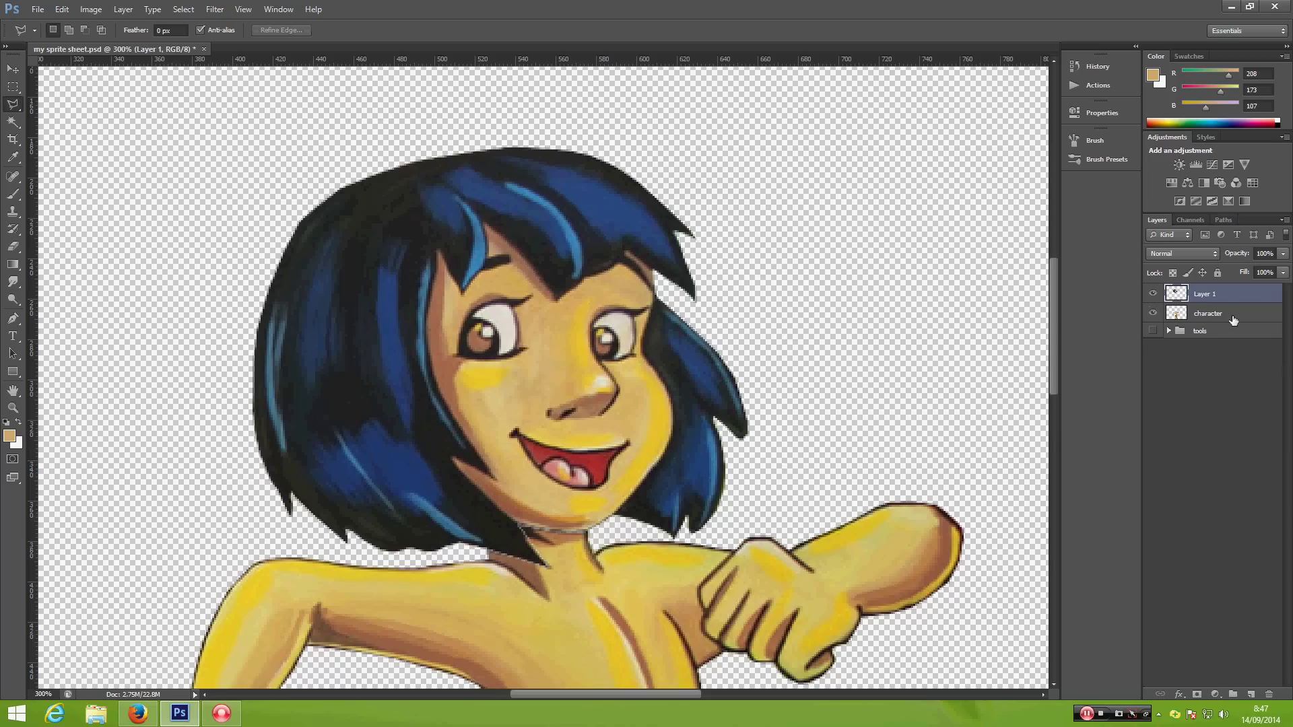
click(1153, 295)
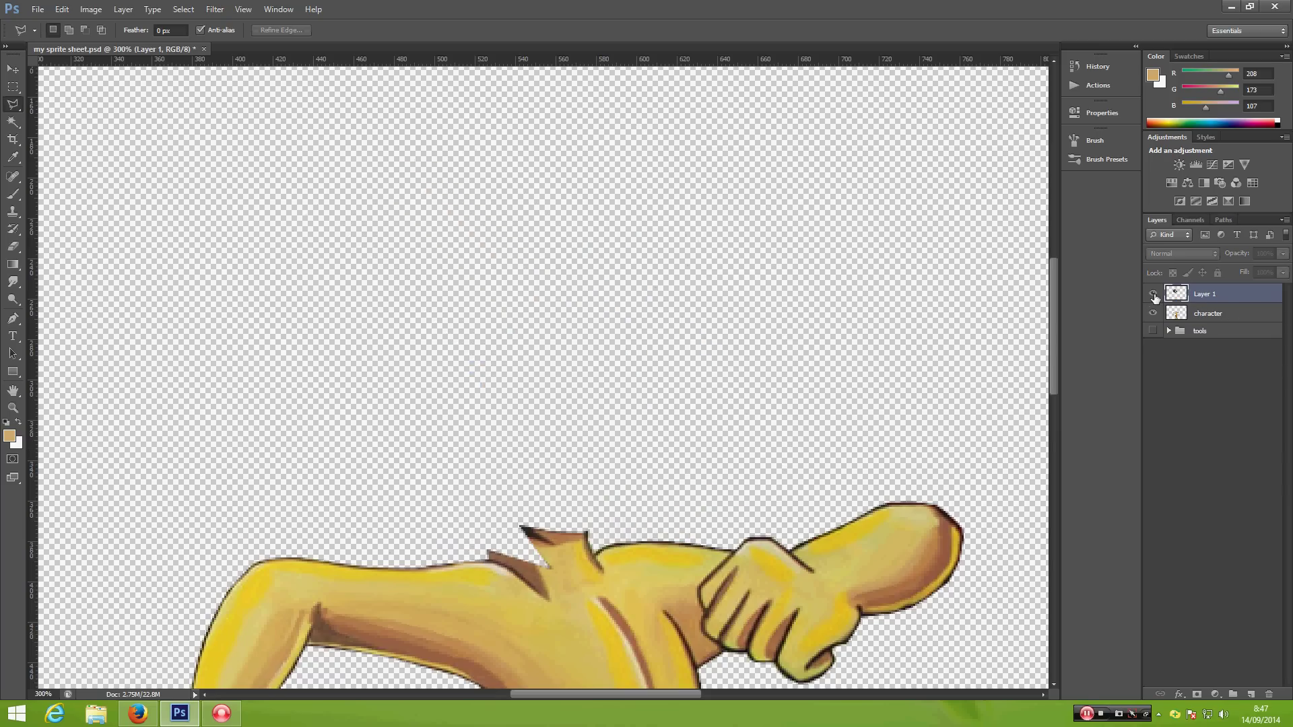
click(1153, 295)
click(1153, 313)
click(1153, 313)
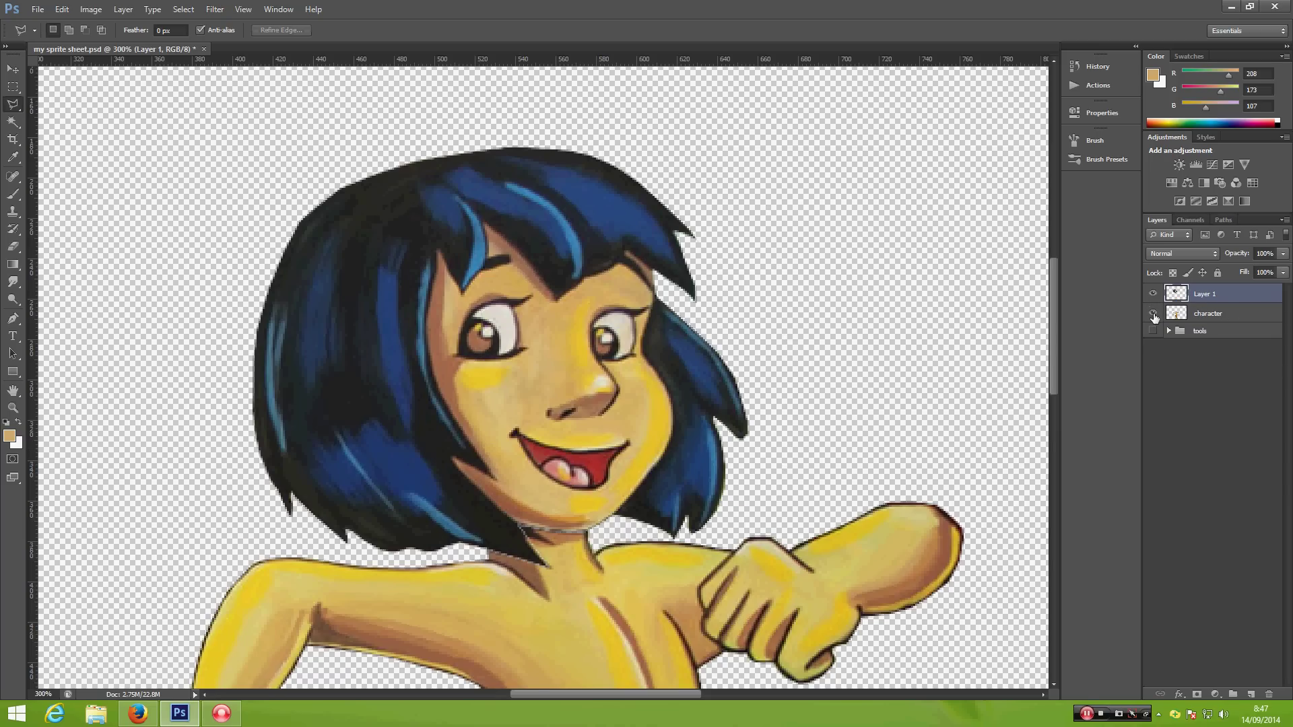
Step: Rename the new layer to head and the character layer to body
double_click(1209, 294)
text(head)
key(Return)
double_click(1201, 314)
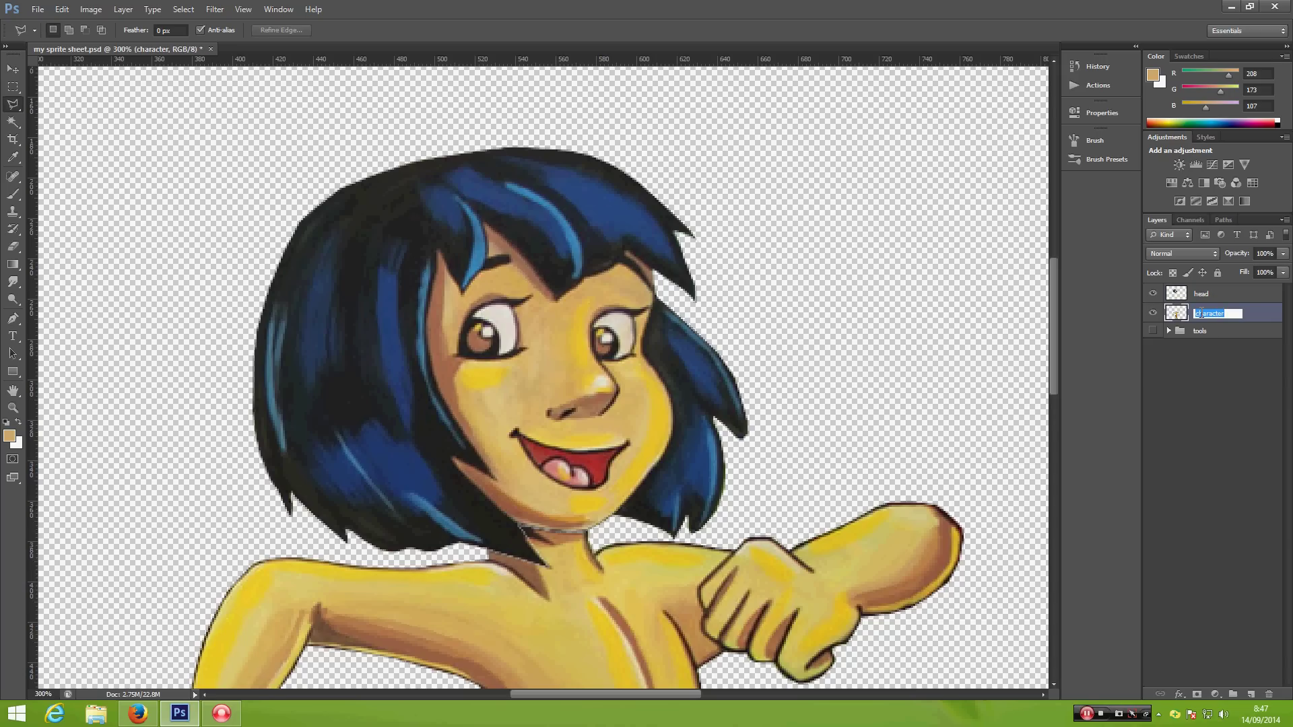
text(body)
key(Return)
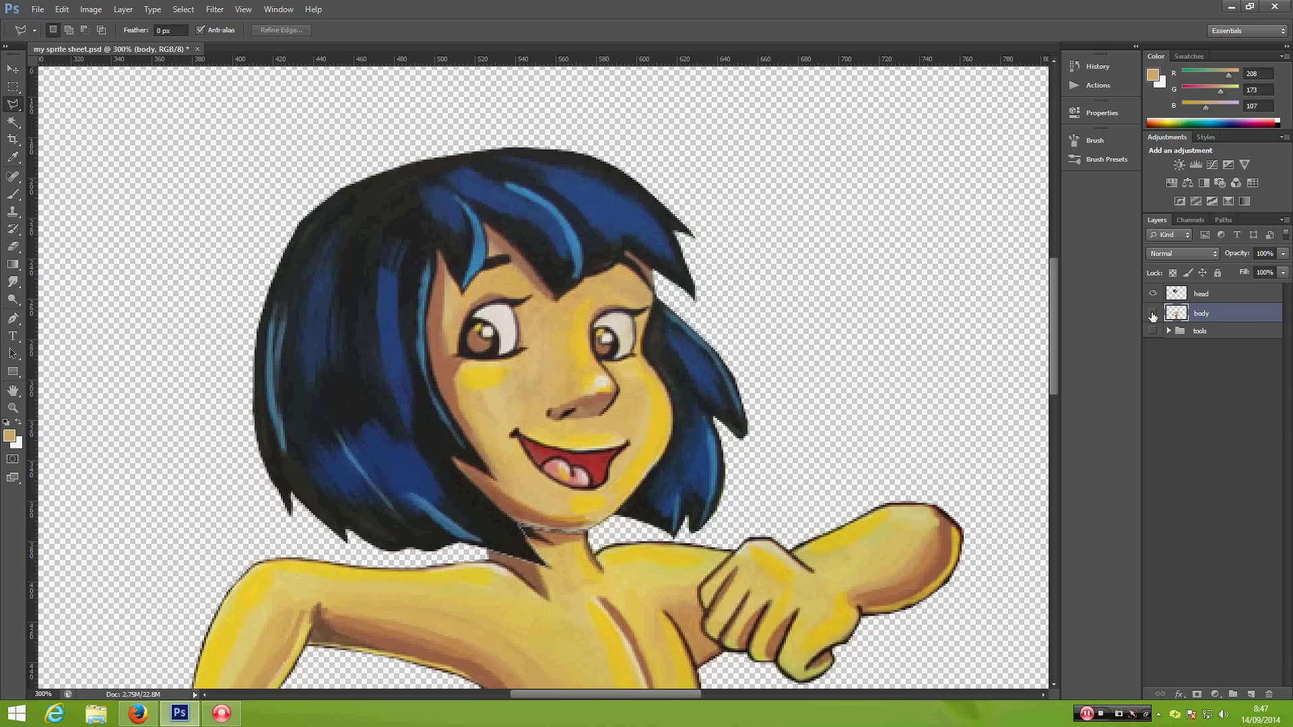
Step: Hide the body layer and nudge the head slightly down and right
click(1152, 314)
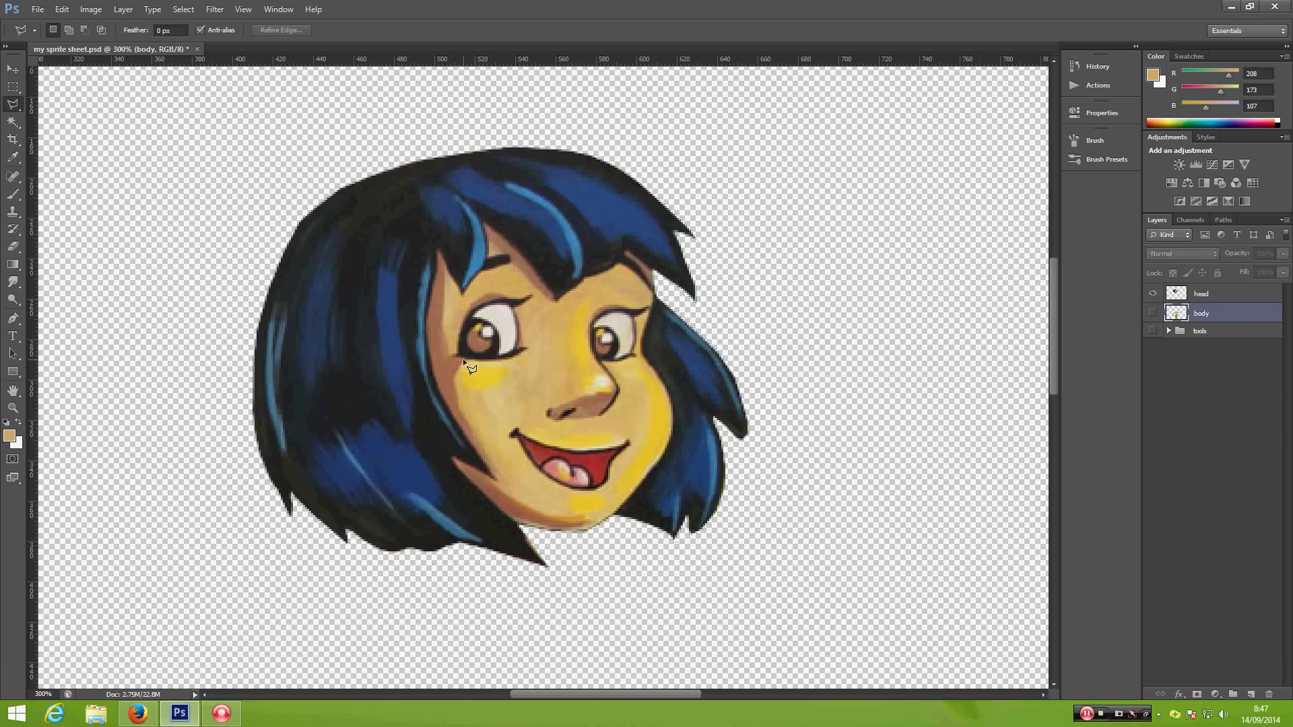
key(v)
drag(503, 349, 512, 357)
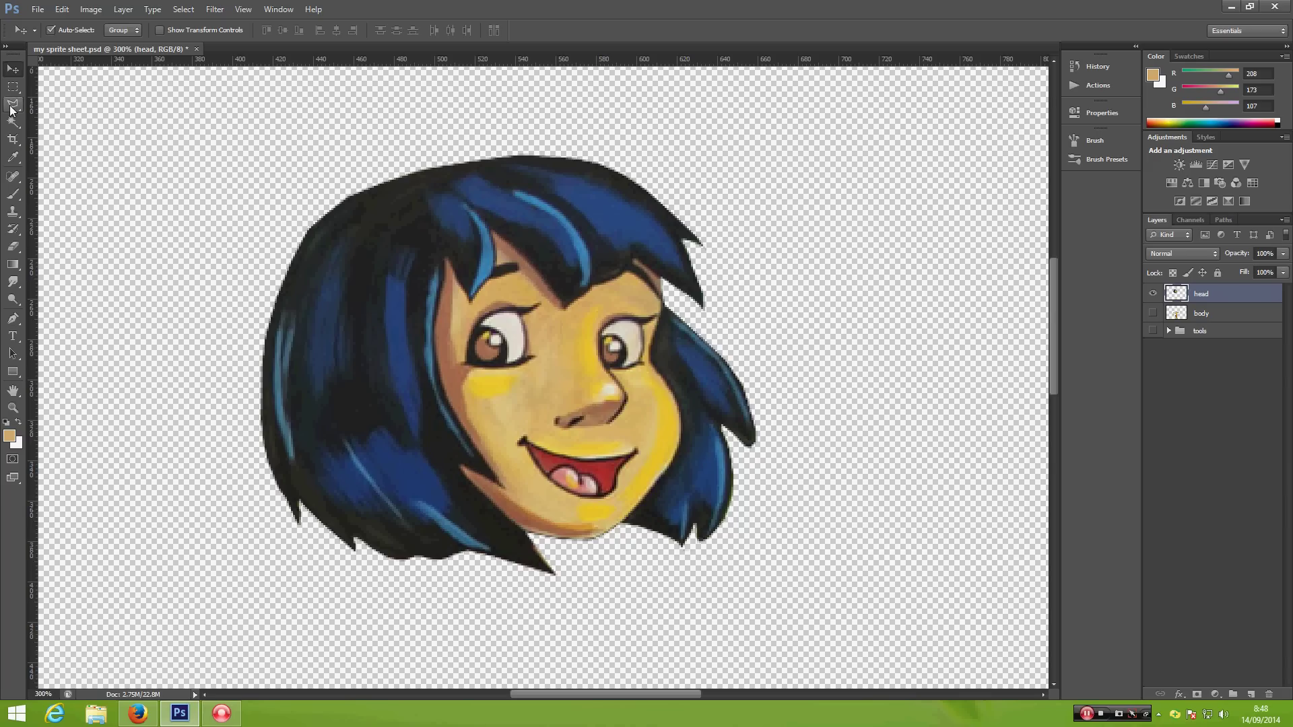
Step: Lasso and remove the hair strand beside the head's right cheek
key(l)
key(ctrl+plus)
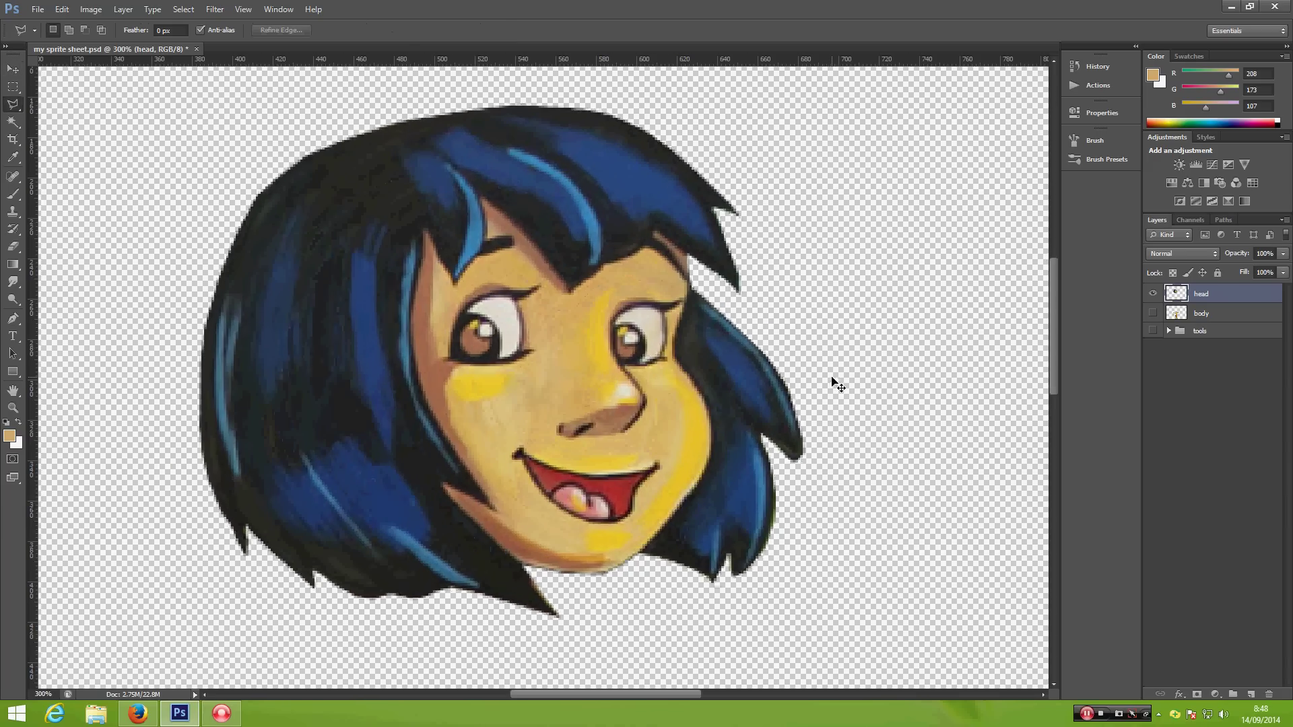
click(855, 372)
click(721, 273)
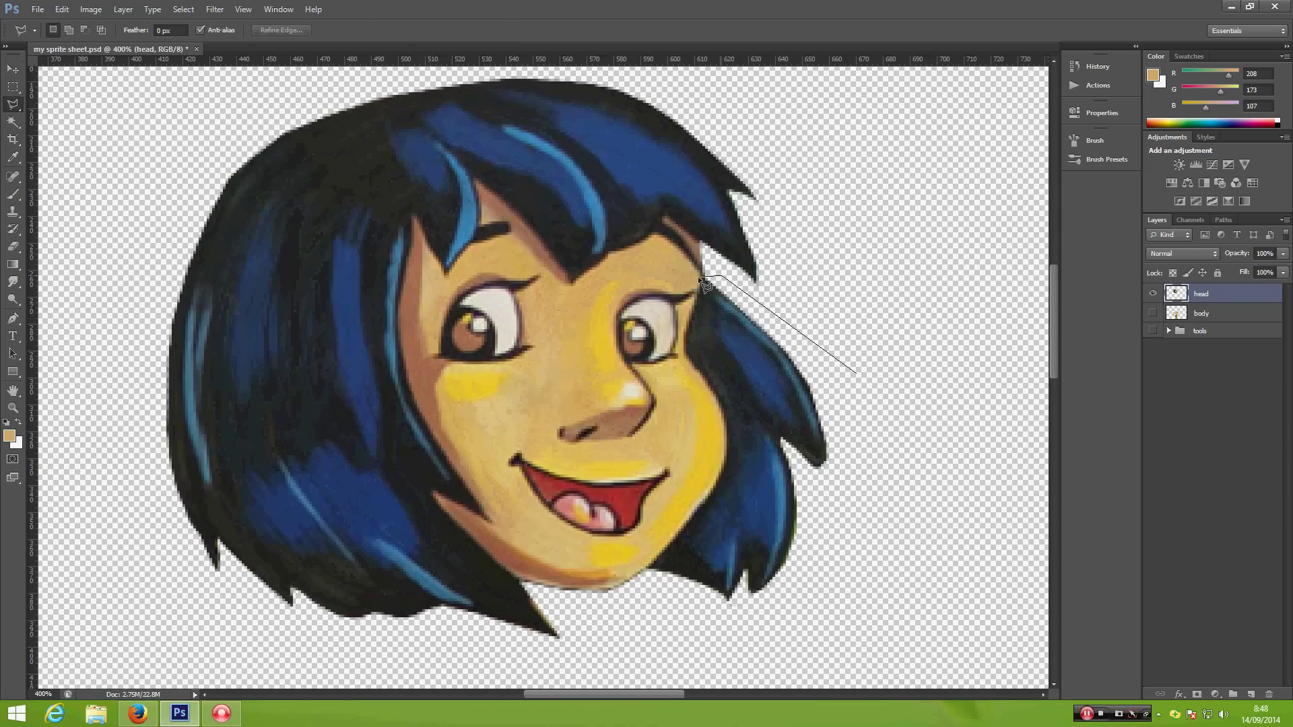
click(705, 273)
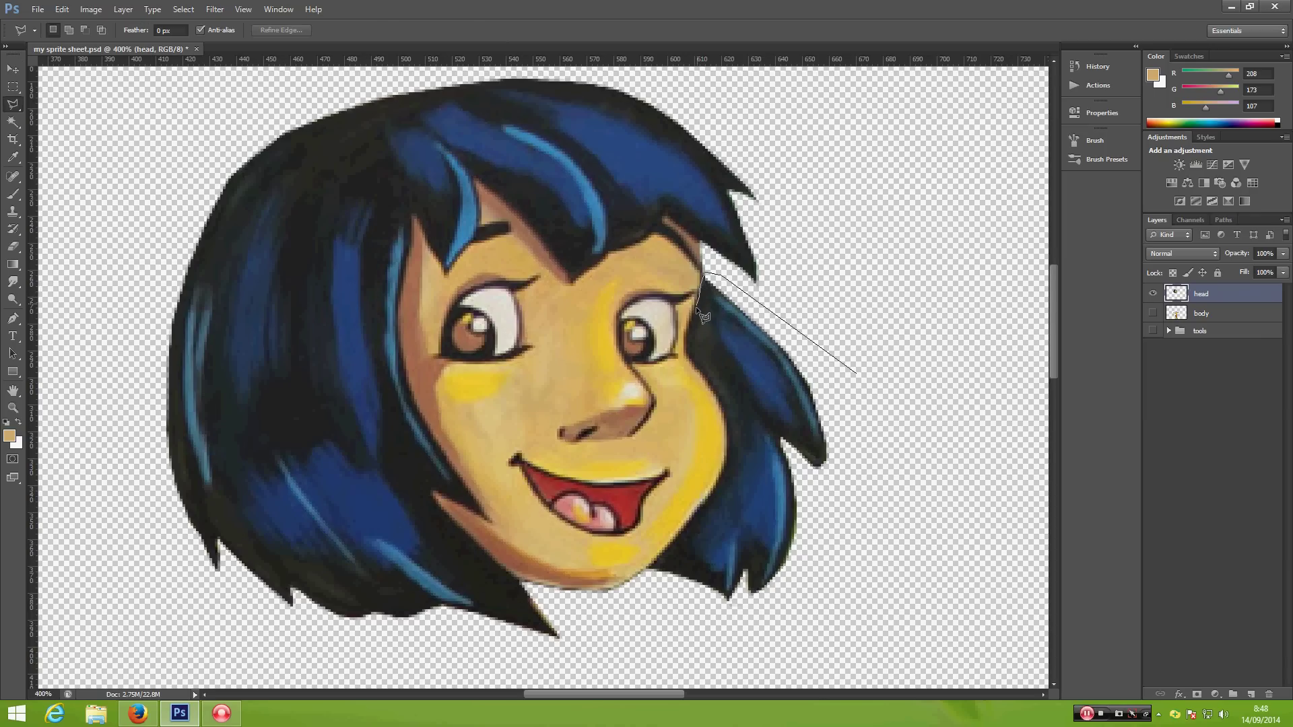
drag(693, 324, 689, 354)
mouse_move(730, 427)
mouse_down()
mouse_move(699, 515)
mouse_move(646, 570)
mouse_move(652, 583)
mouse_move(724, 617)
mouse_move(893, 590)
mouse_up()
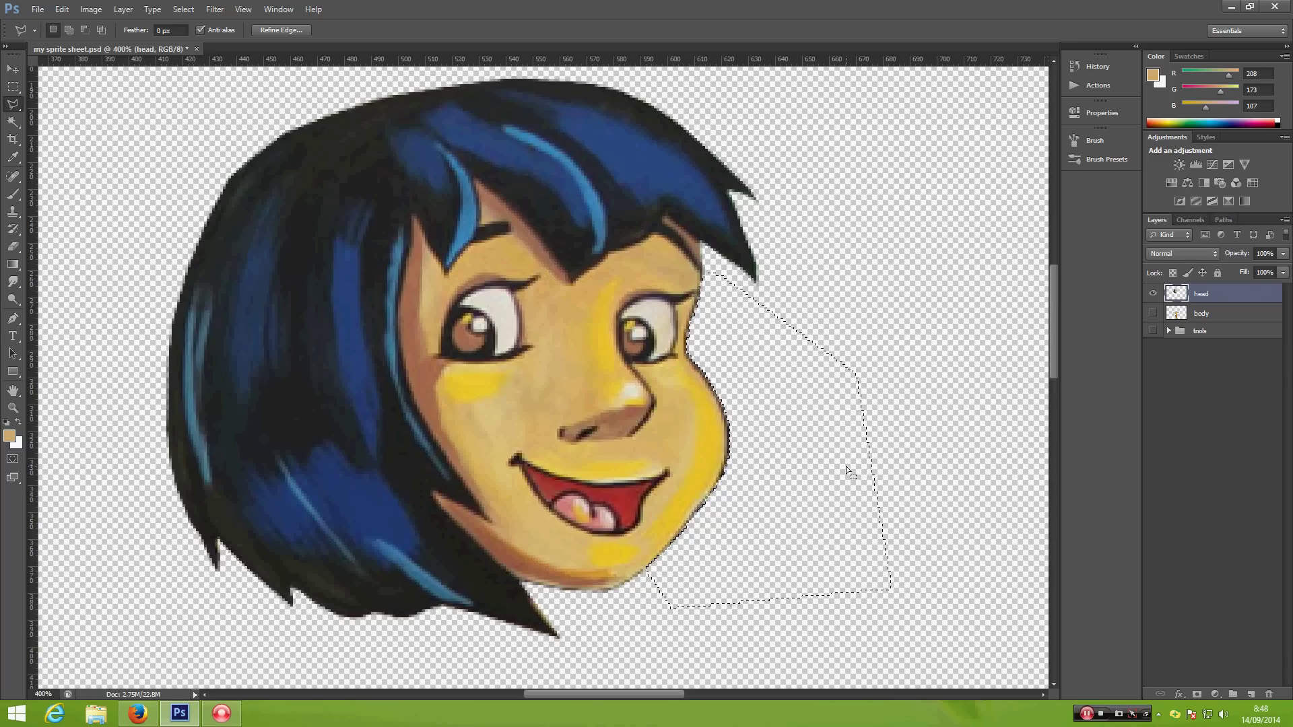
key(ctrl+d)
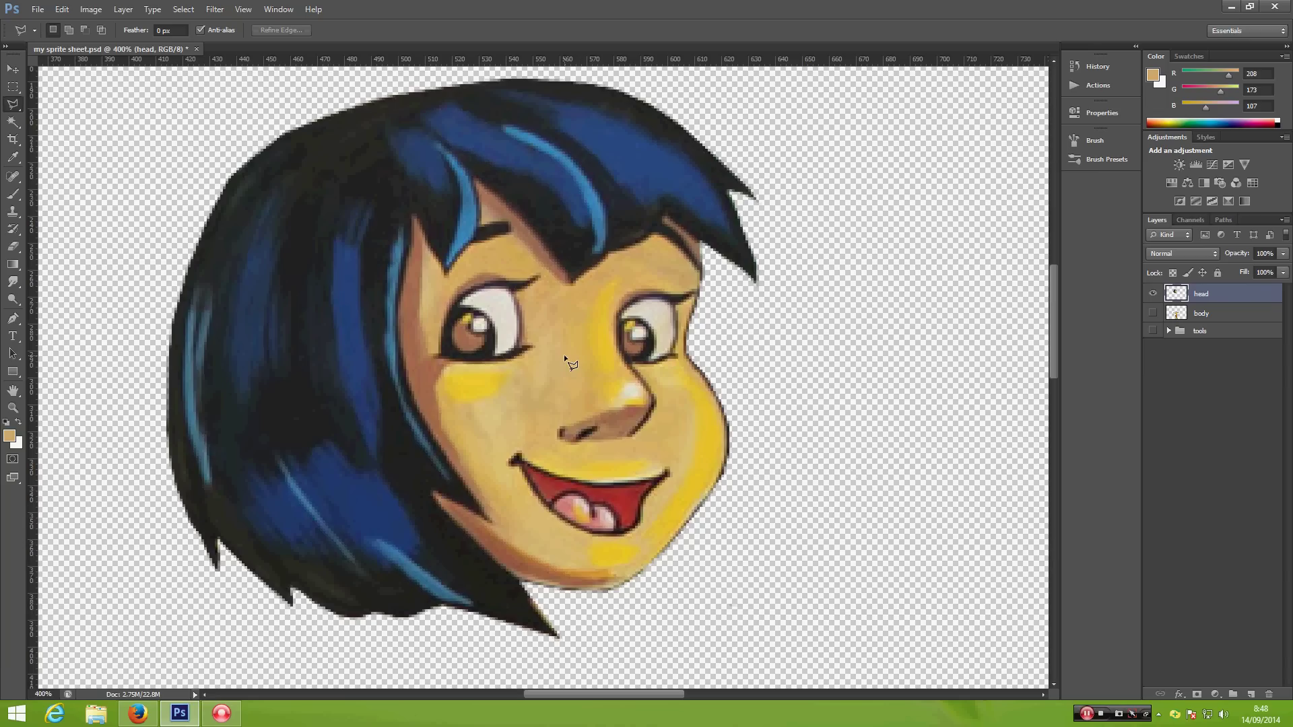
Step: Move the head further down and to the right
click(13, 69)
mouse_move(486, 369)
mouse_down()
mouse_move(502, 377)
mouse_move(492, 375)
mouse_up()
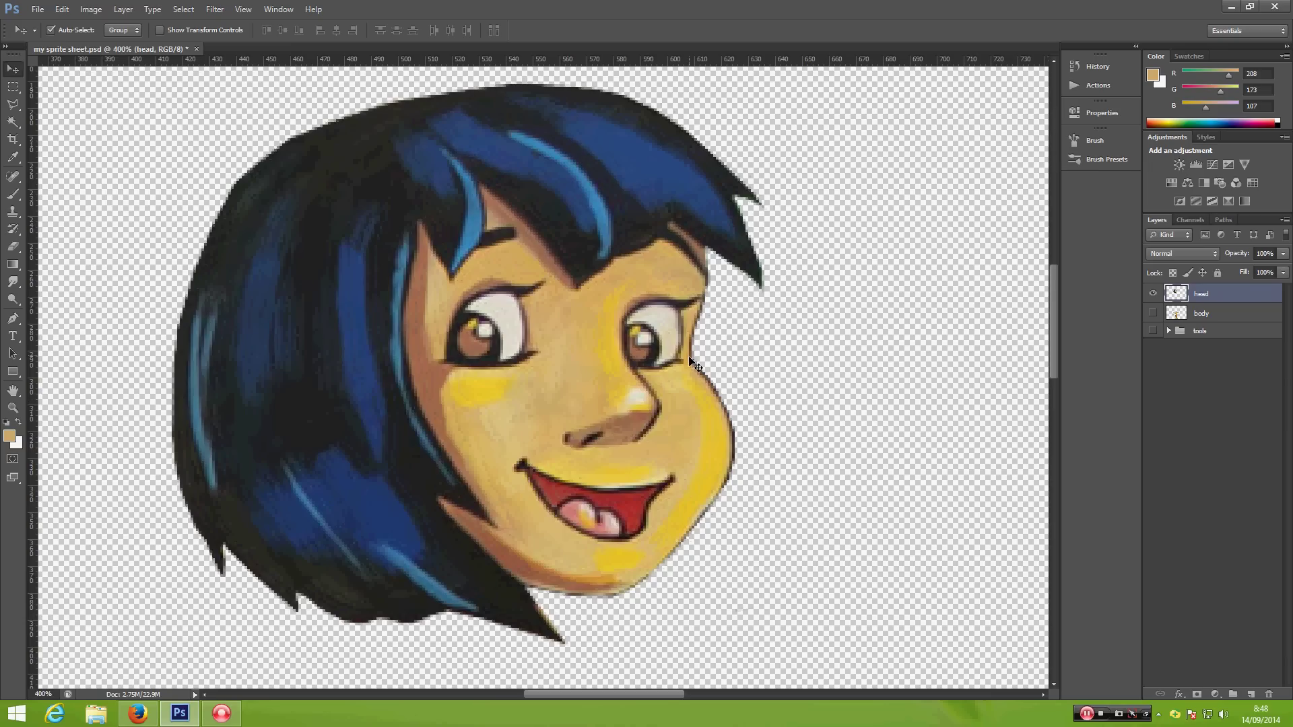
drag(552, 438, 711, 403)
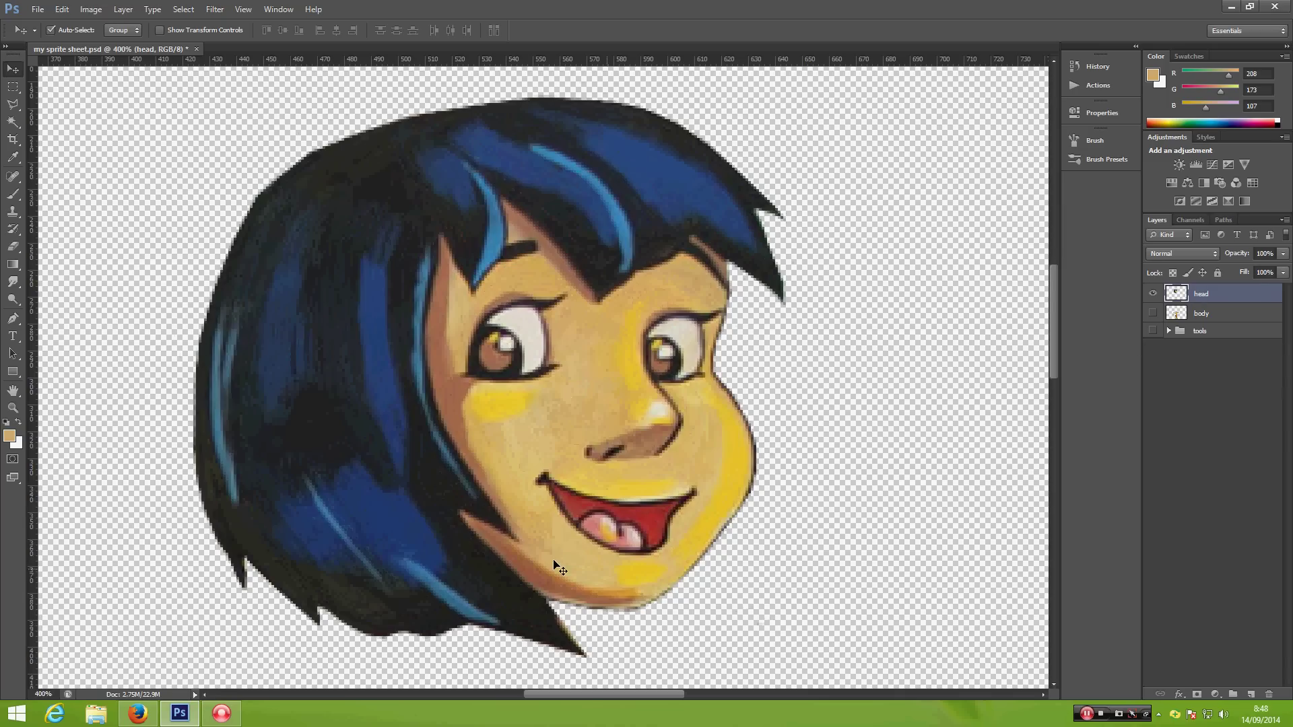
Step: Push the head's right cheek inward in Liquify, then zoom the preview to 200%
click(215, 10)
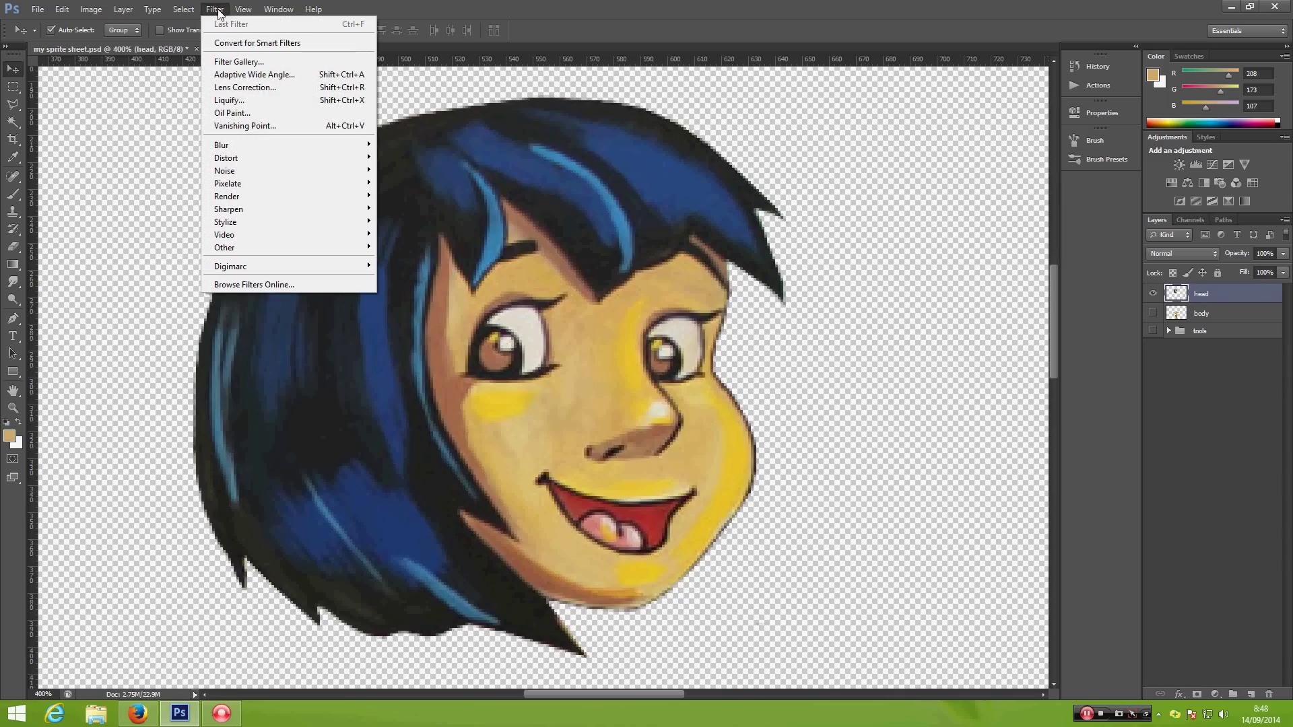
click(229, 101)
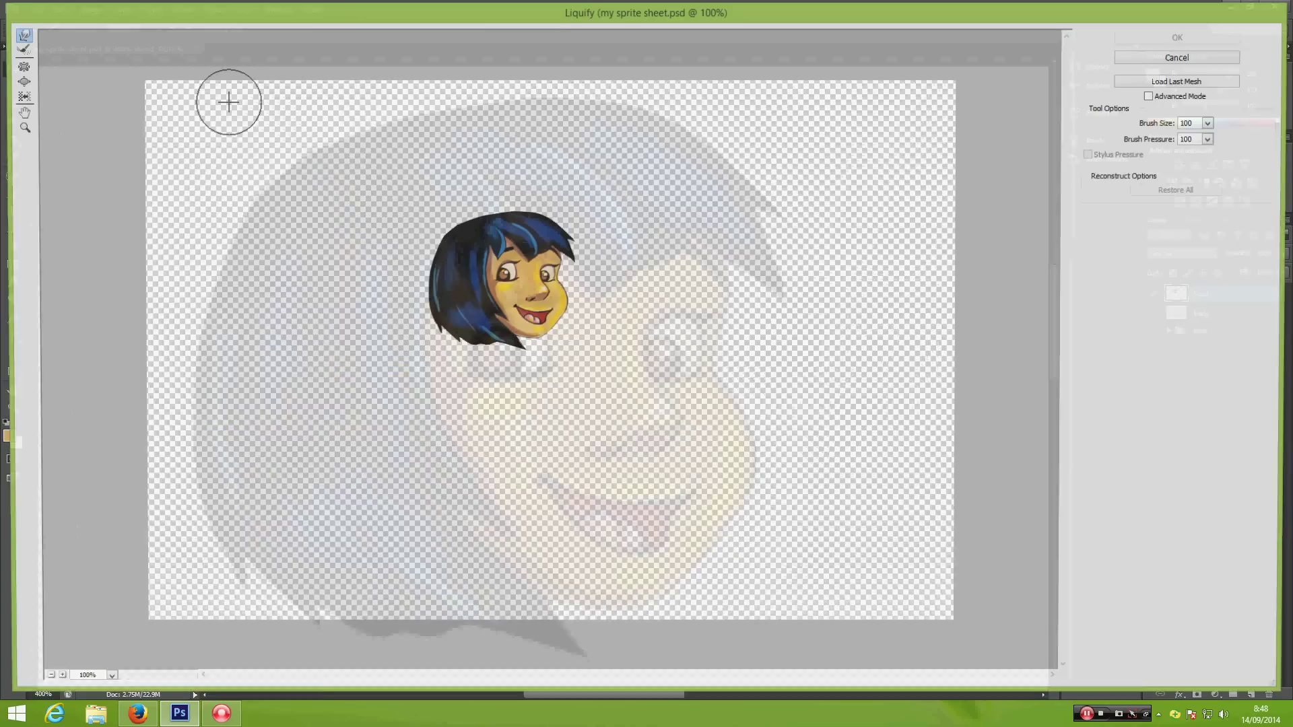
key(ctrl+plus)
key(ctrl+plus)
key(ctrl+plus)
key(ctrl+plus)
key(ctrl+plus)
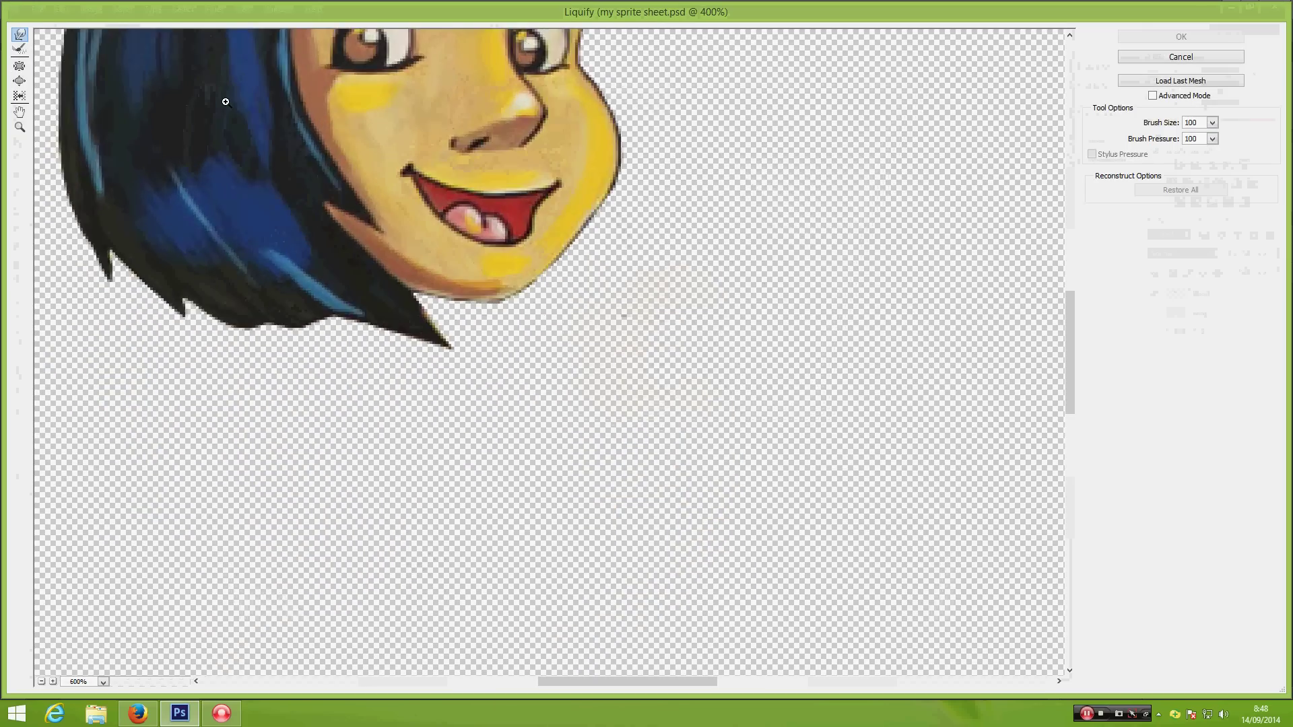
mouse_move(264, 188)
mouse_down()
mouse_move(341, 453)
mouse_move(370, 433)
mouse_up()
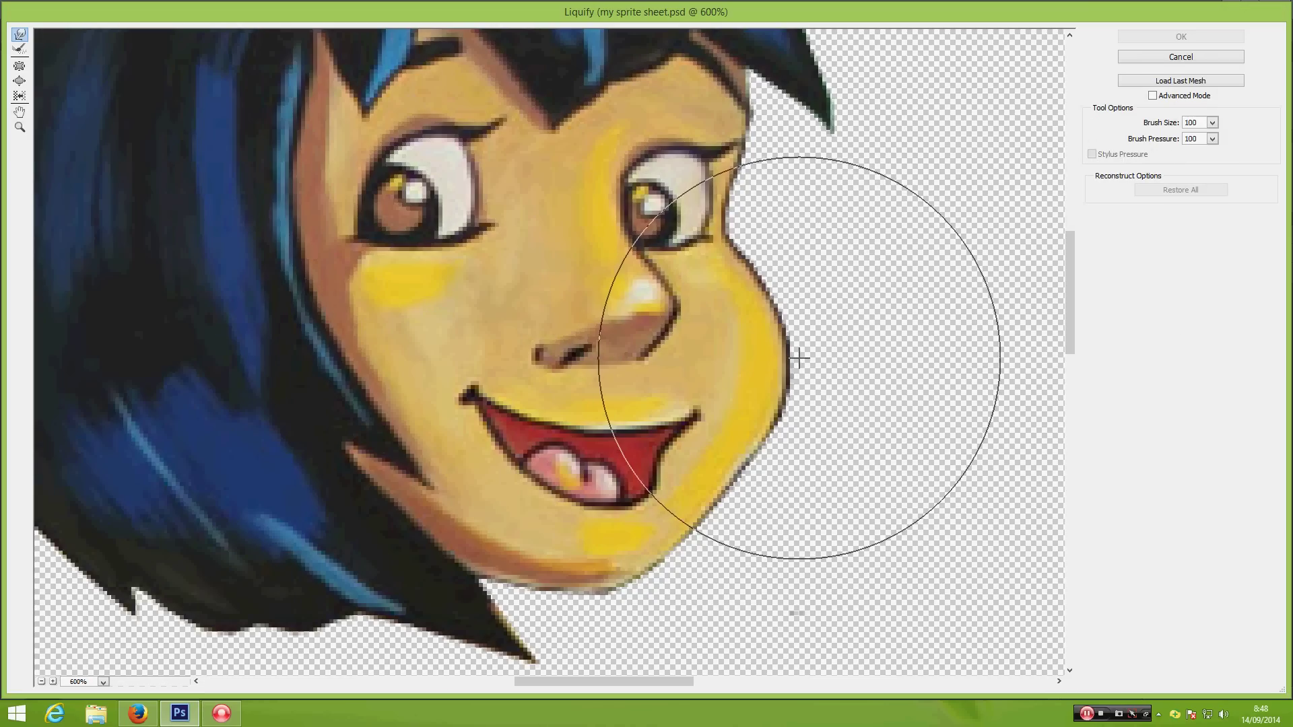
mouse_move(791, 351)
mouse_down()
mouse_move(765, 361)
mouse_move(754, 425)
mouse_move(768, 341)
mouse_move(854, 473)
mouse_up()
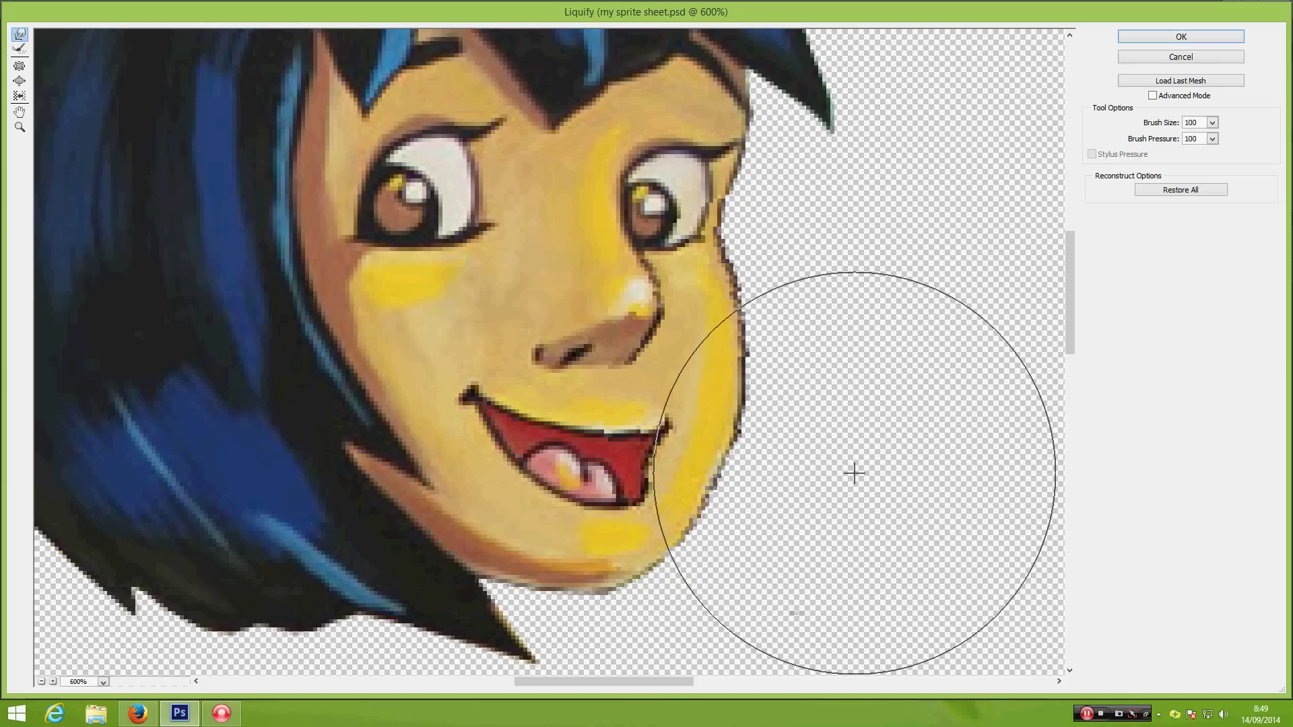
key(ctrl+minus)
key(ctrl+minus)
key(ctrl+minus)
key(ctrl+minus)
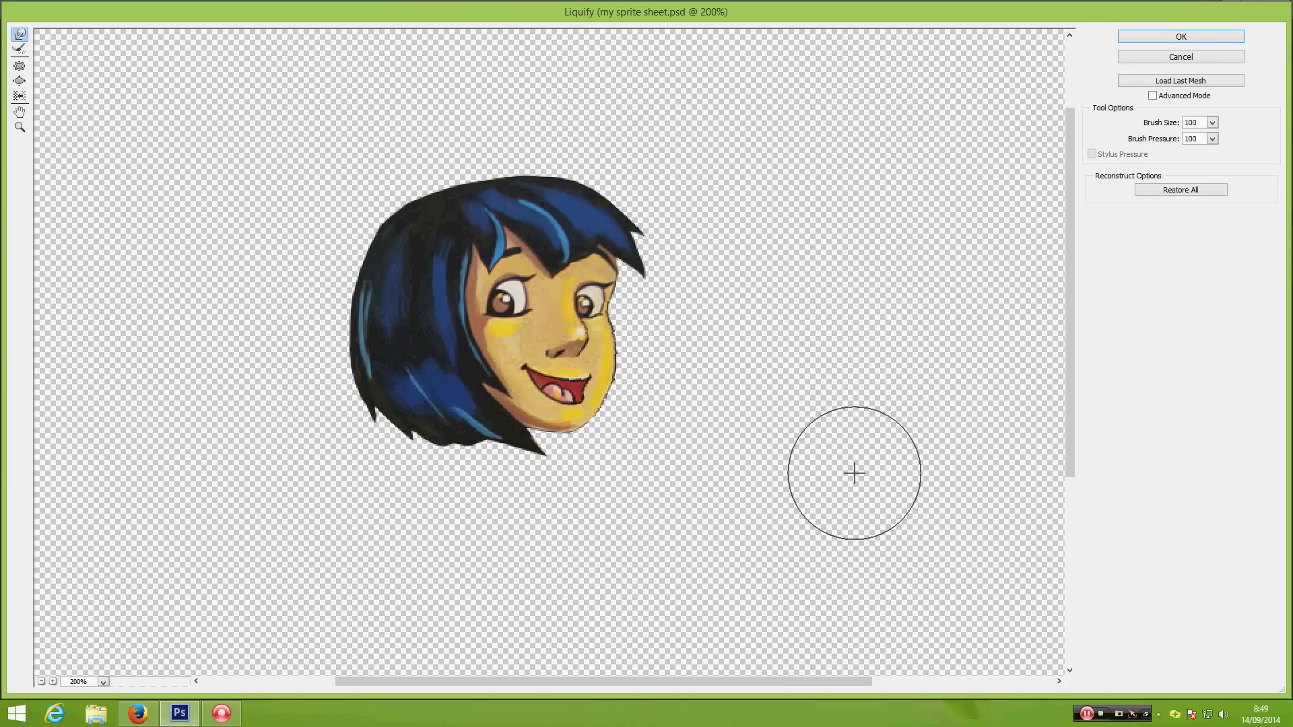
Step: Apply the Liquify warp, nudge the head up-left, and copy its face area to a new layer
click(1181, 36)
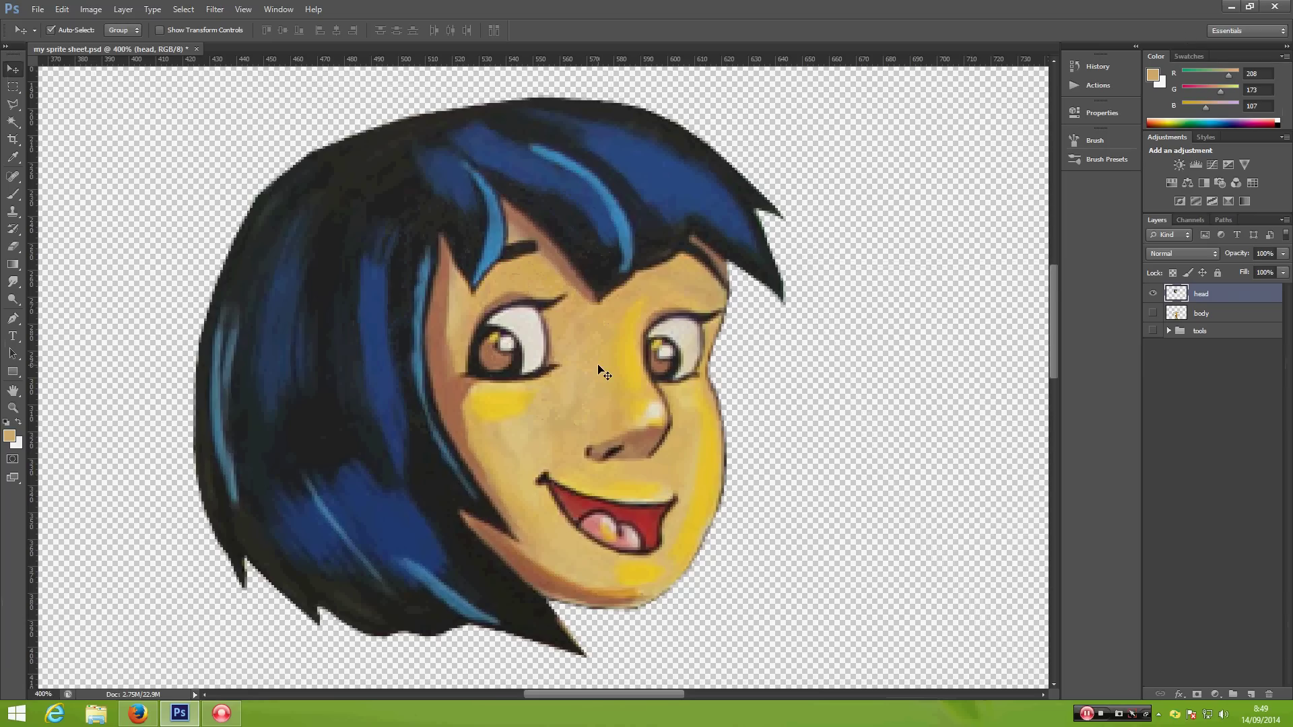
mouse_move(585, 403)
mouse_down()
mouse_move(566, 381)
mouse_move(567, 395)
mouse_up()
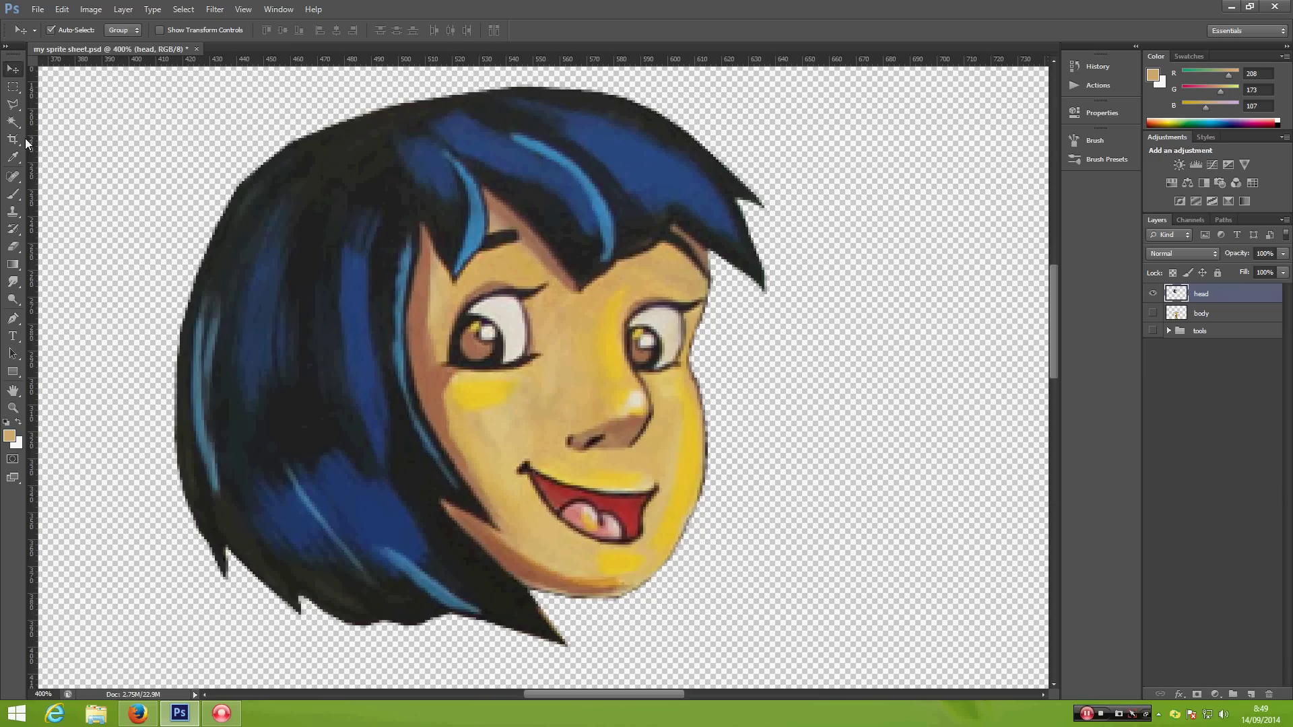
click(13, 105)
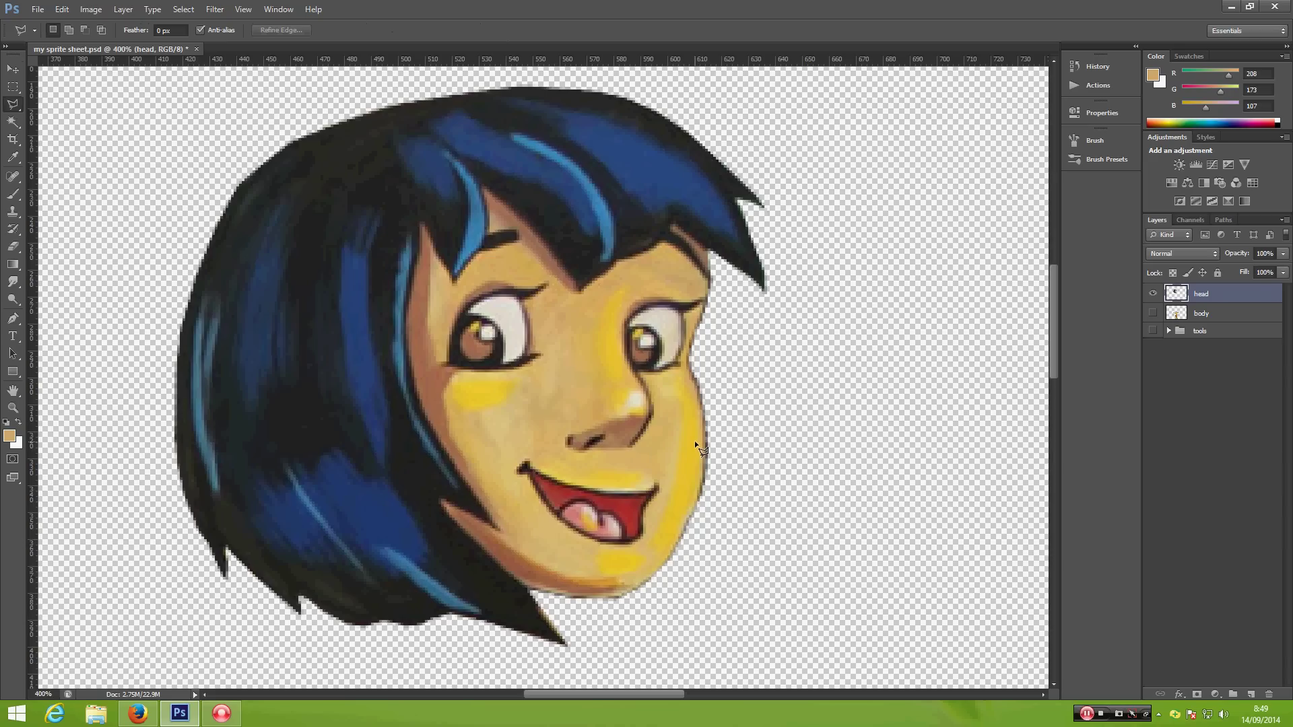
click(683, 372)
click(567, 556)
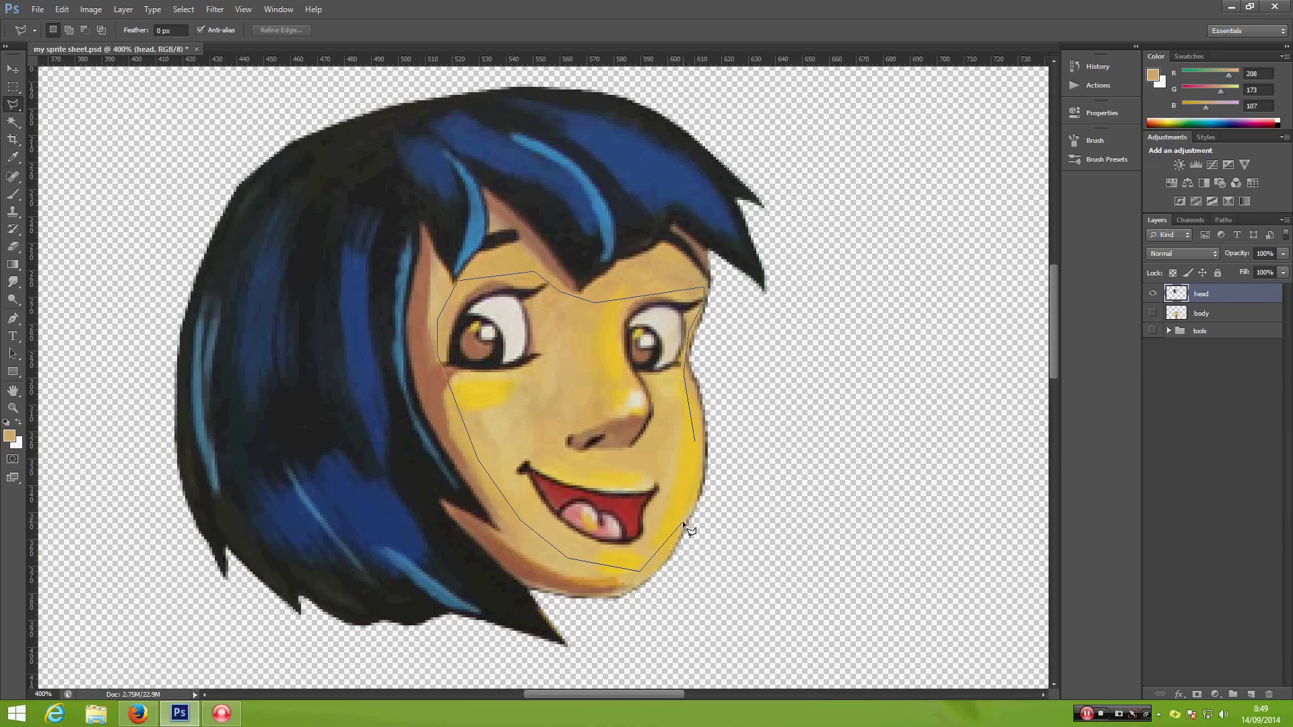
double_click(693, 470)
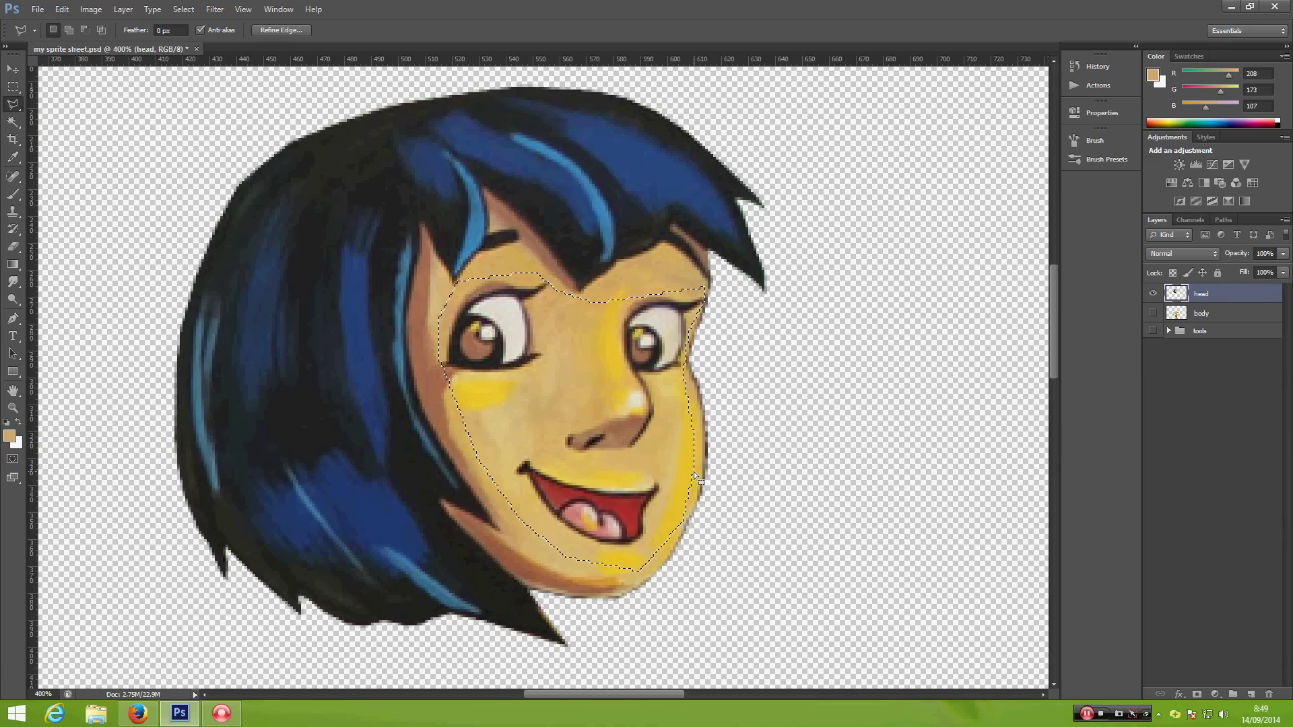
key(ctrl+j)
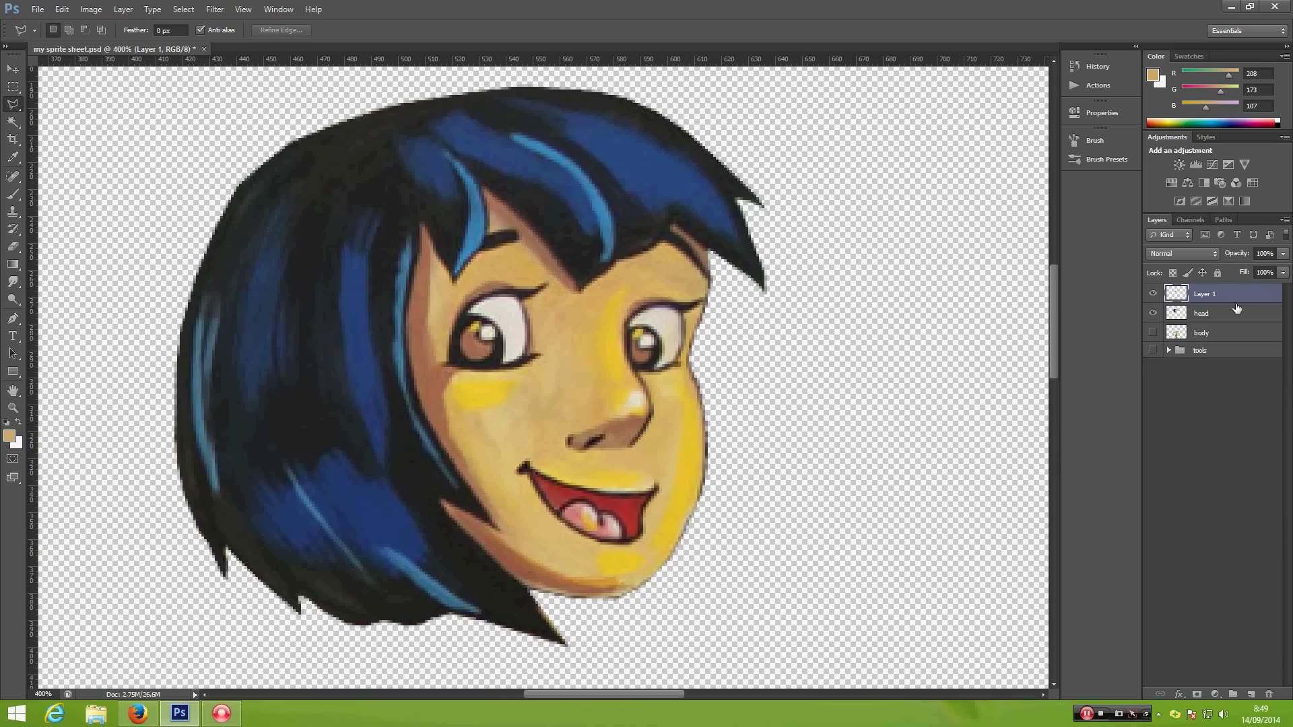
click(1153, 313)
click(1153, 314)
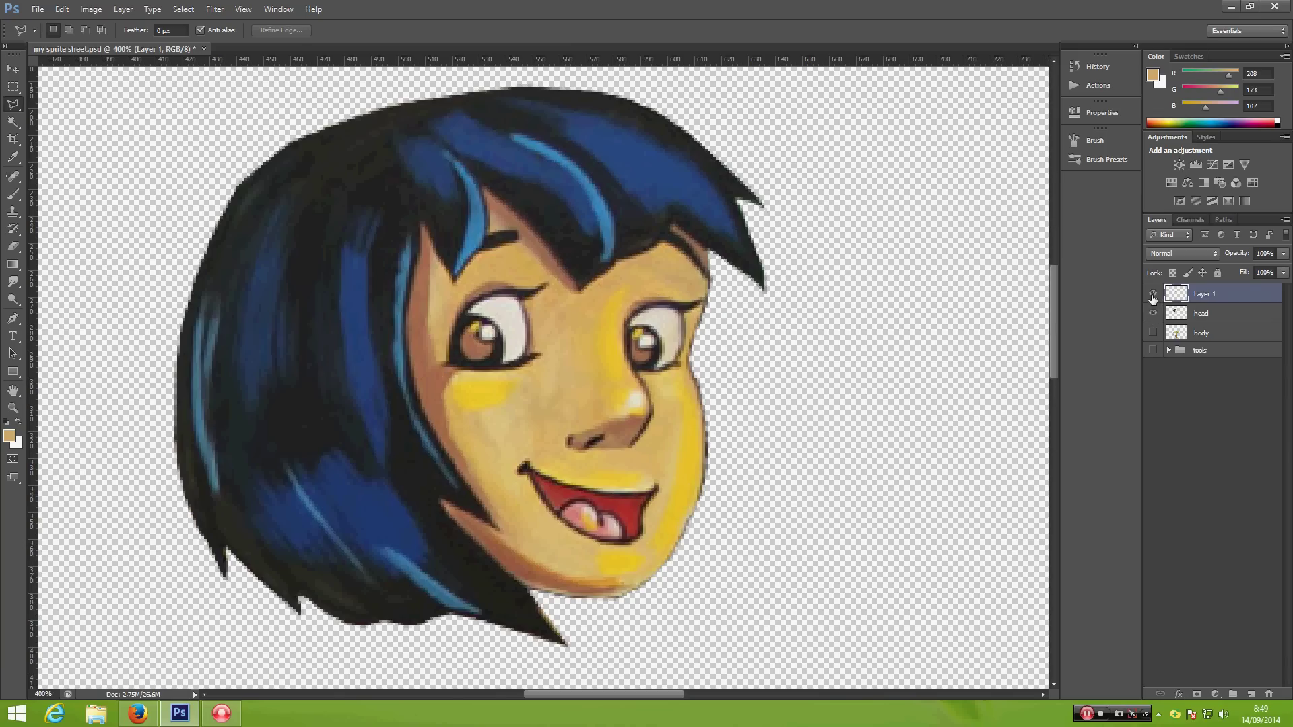
Step: Name the new layer face, hide it, and make the head layer active
double_click(1204, 295)
text(face)
key(Return)
click(1152, 293)
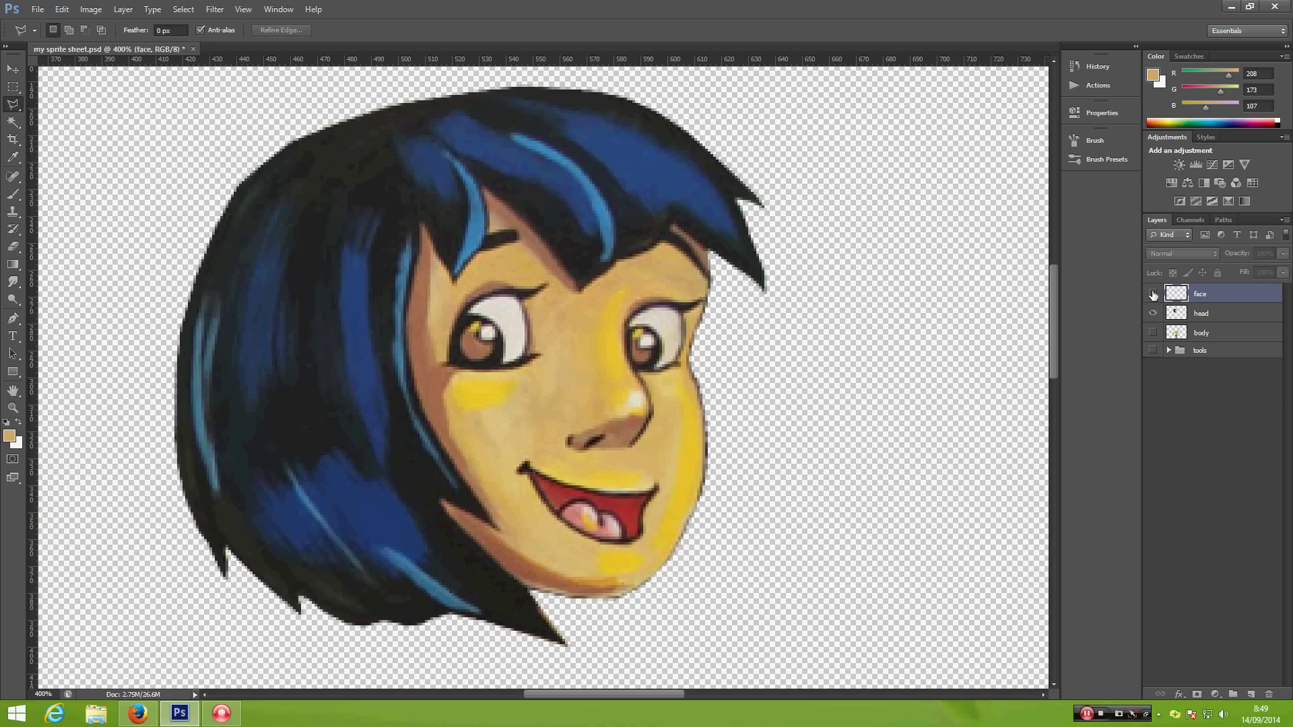
click(1202, 314)
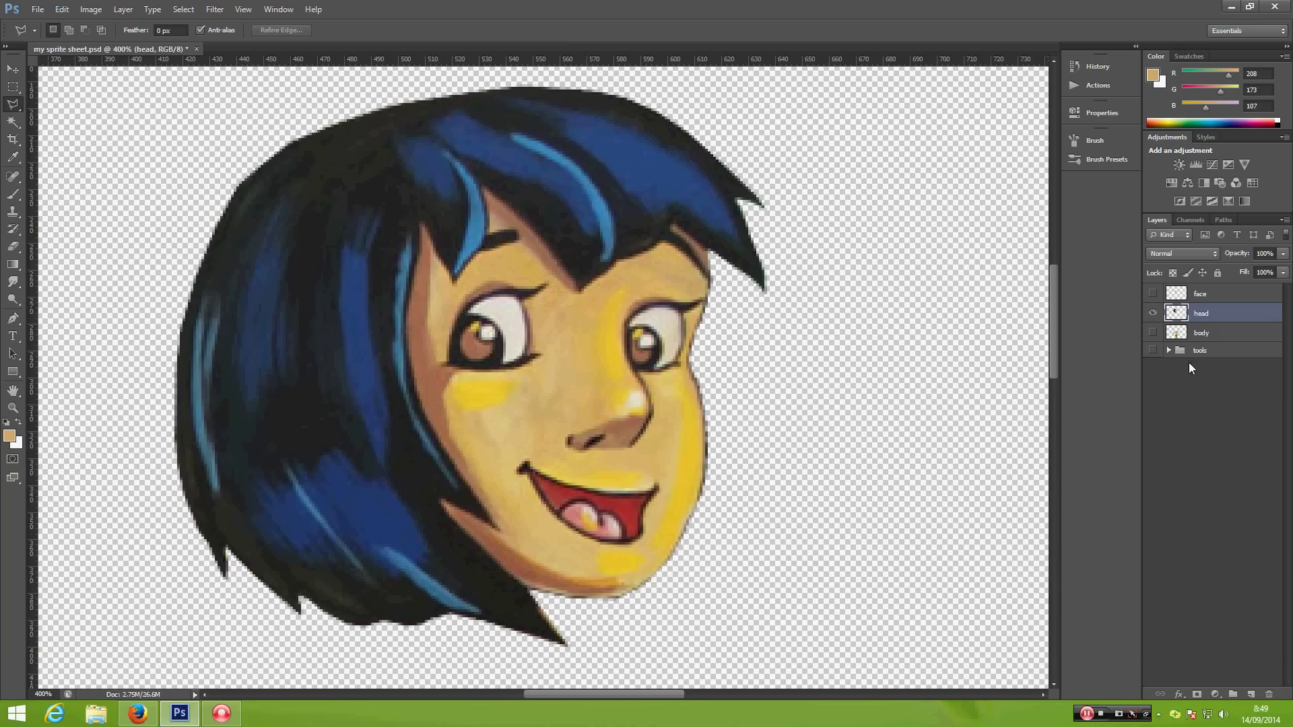
Step: Load the face layer's outline as a selection and fill it with skin colour
drag(1180, 315, 1178, 300)
ctrl+click(1176, 296)
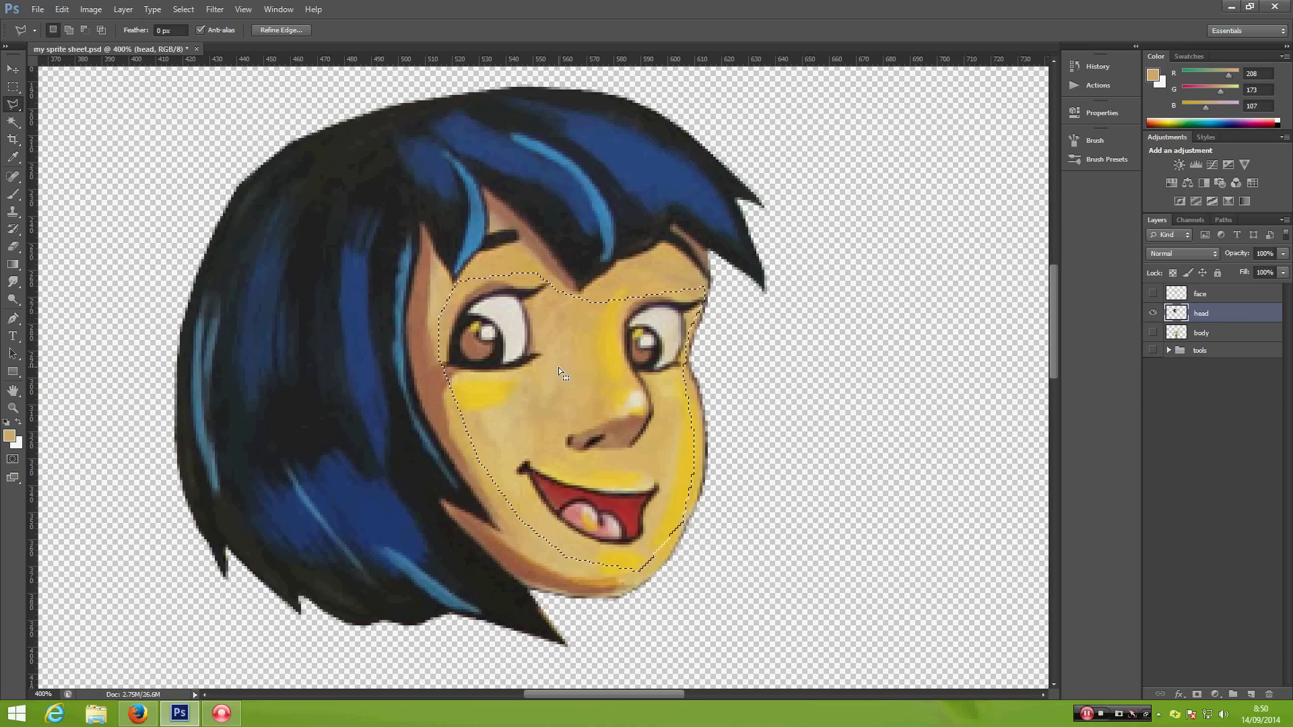
key(alt+BackSpace)
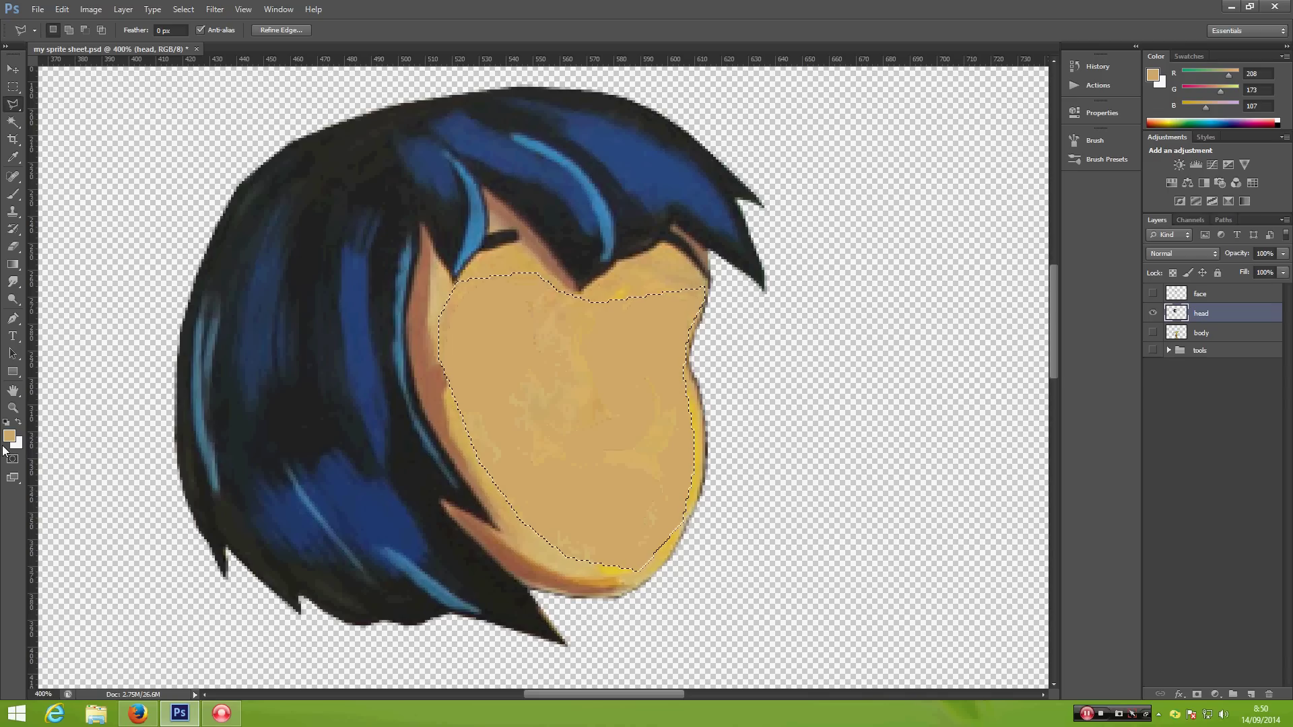
Step: Sample several skin tones from the face with the Eyedropper, then drop the selection
click(13, 157)
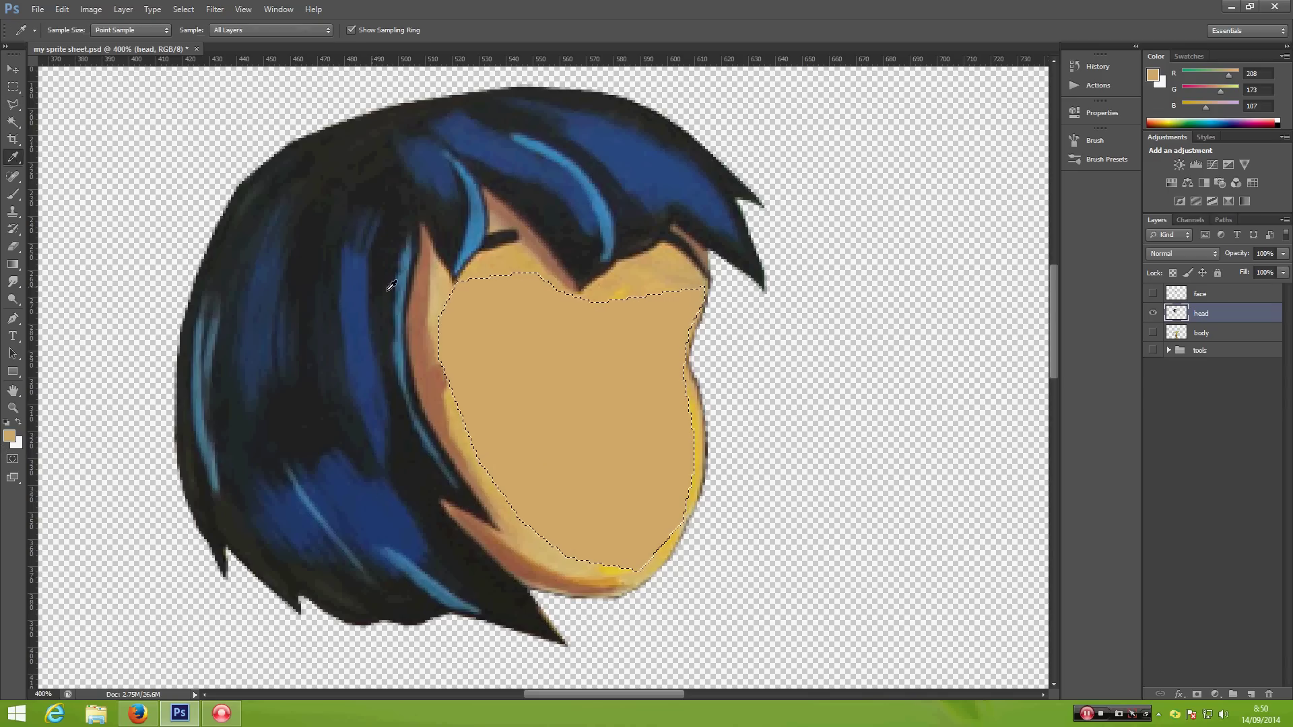
click(506, 261)
click(453, 371)
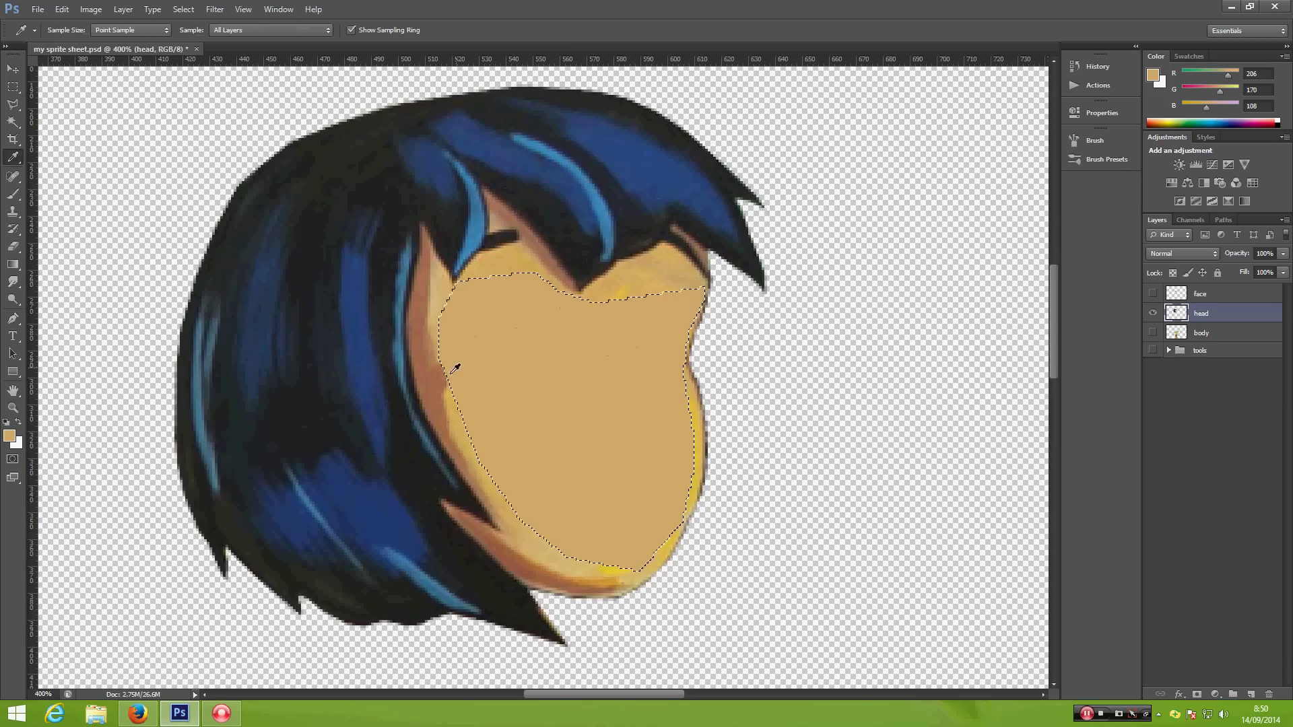
click(455, 420)
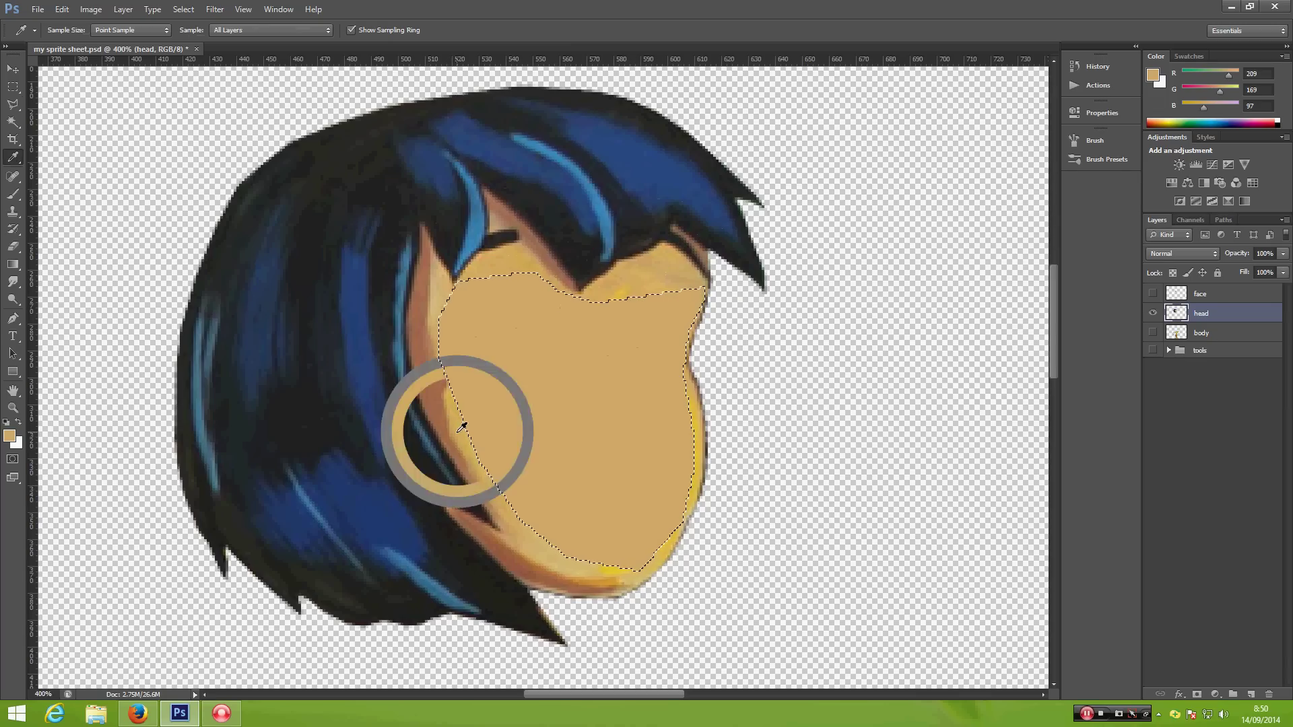
click(428, 365)
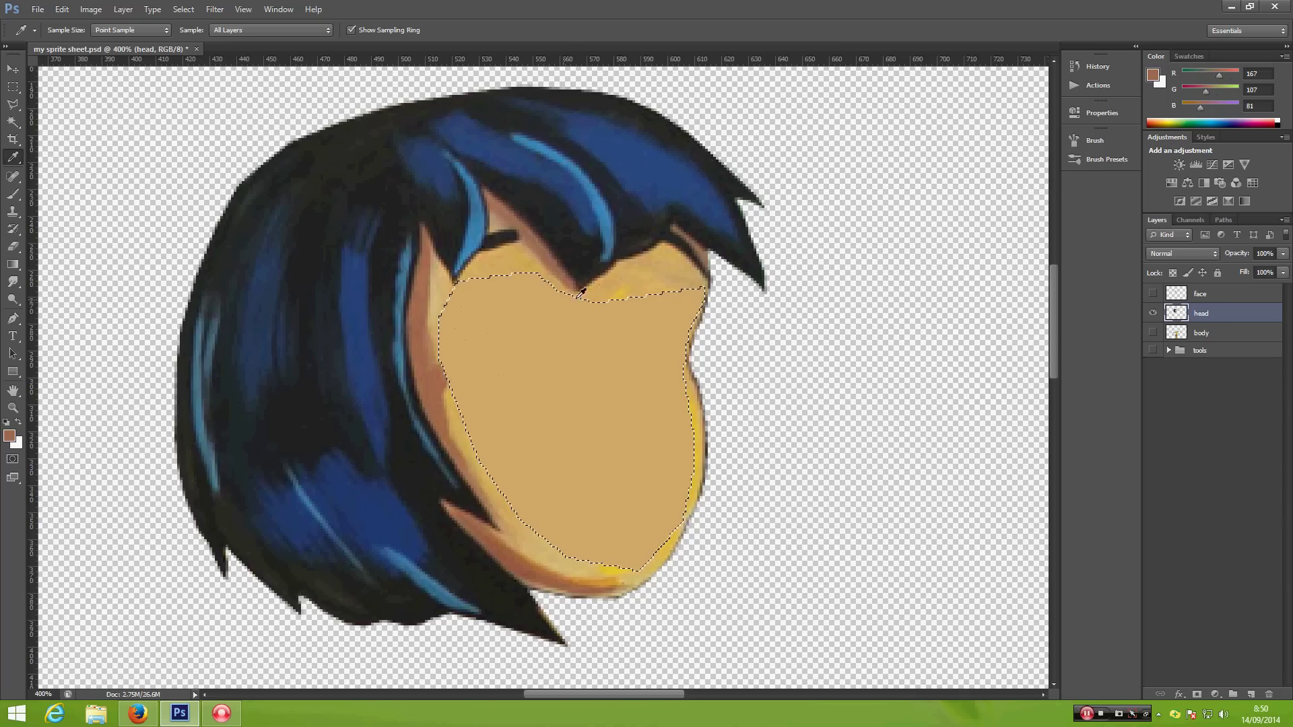
click(509, 259)
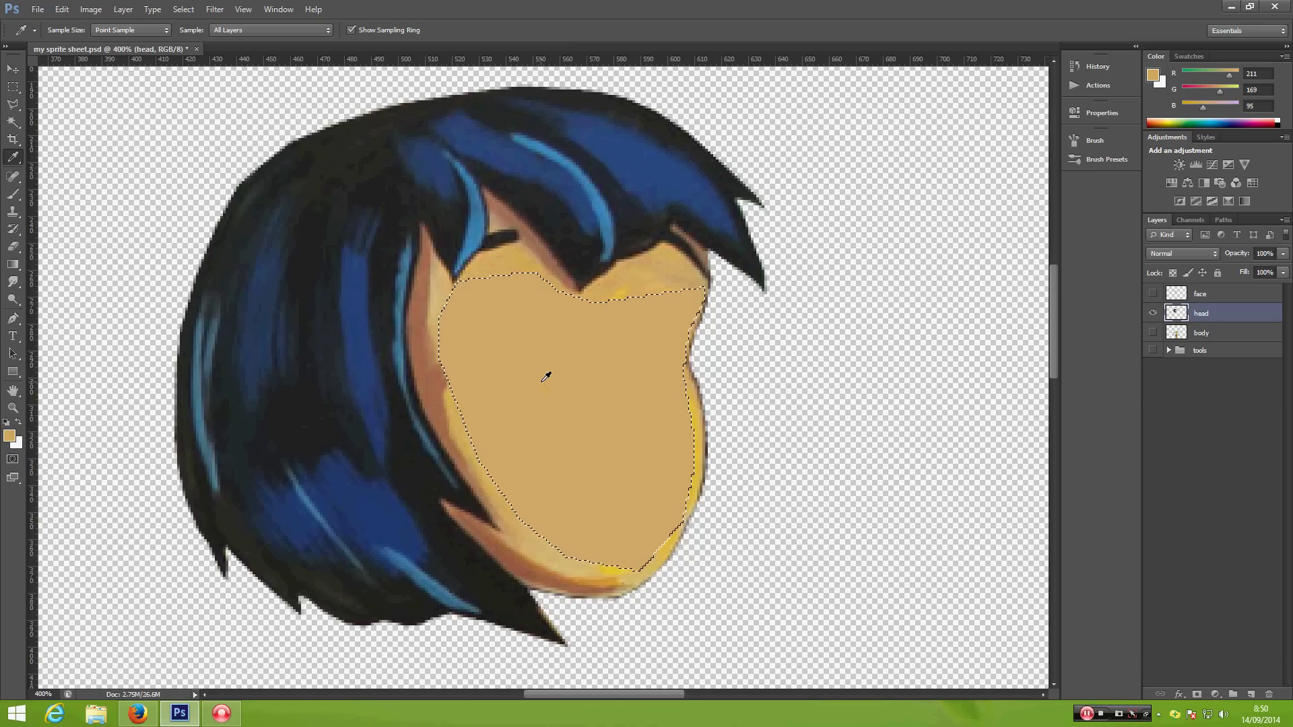
key(ctrl+d)
click(14, 70)
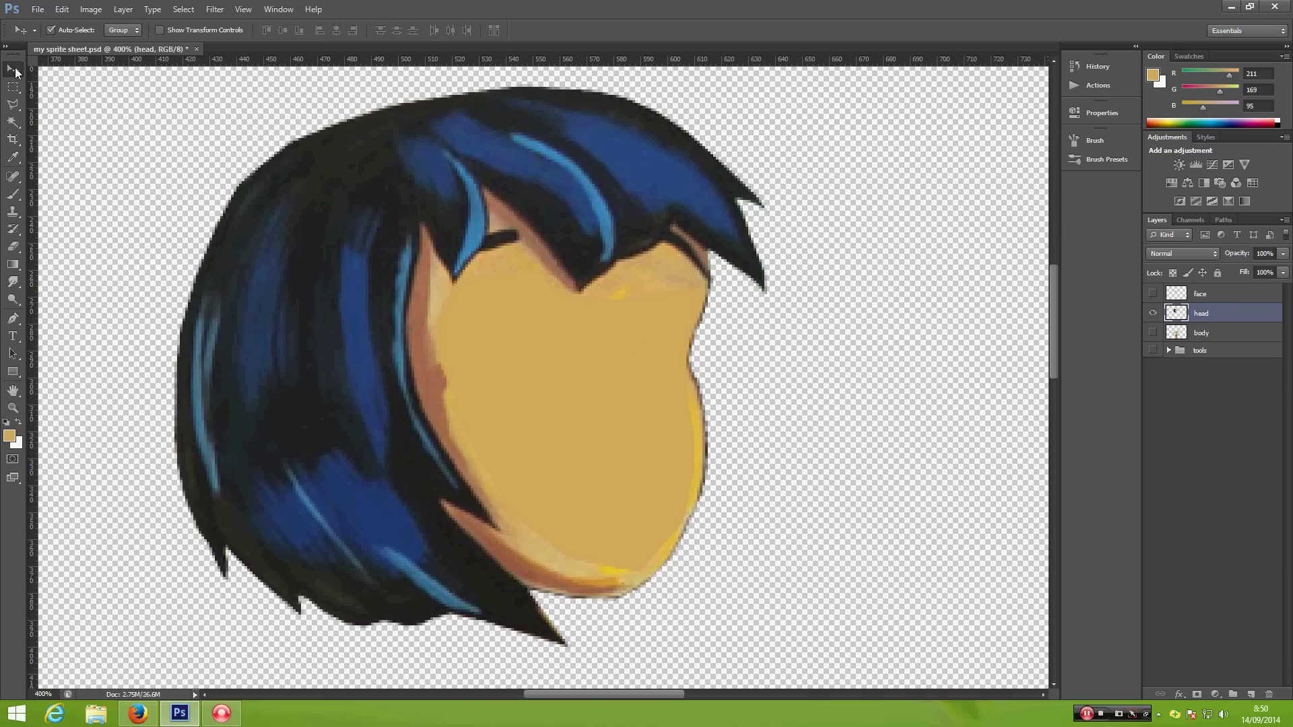
Step: Duplicate the eye layer and move 'eye copy' above the head layer
click(1152, 351)
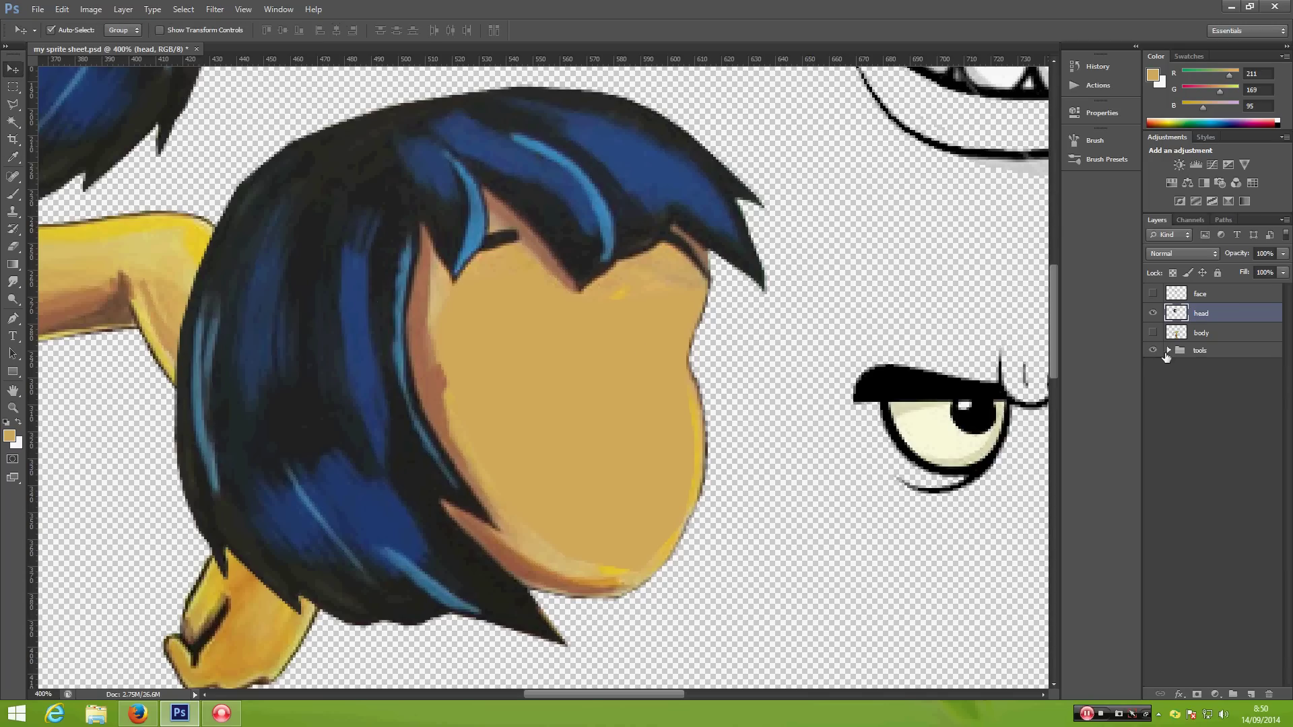
click(1169, 351)
key(ctrl+1)
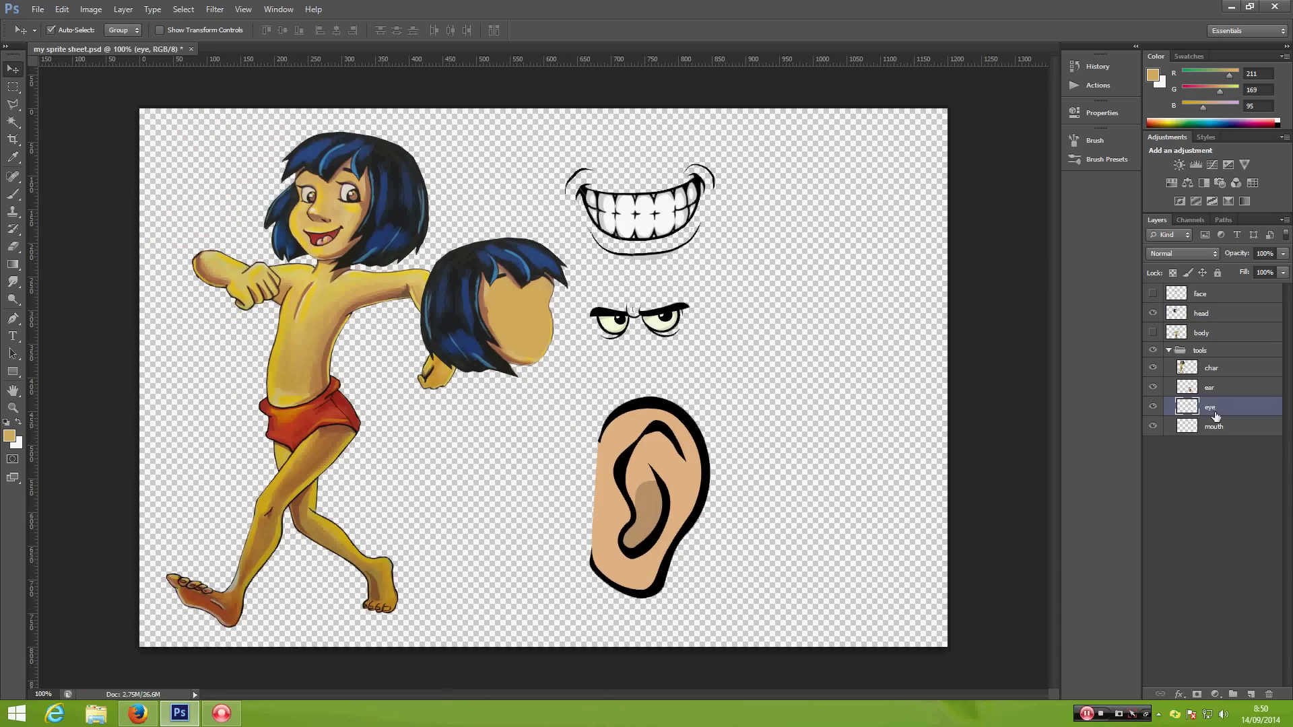
key(ctrl+j)
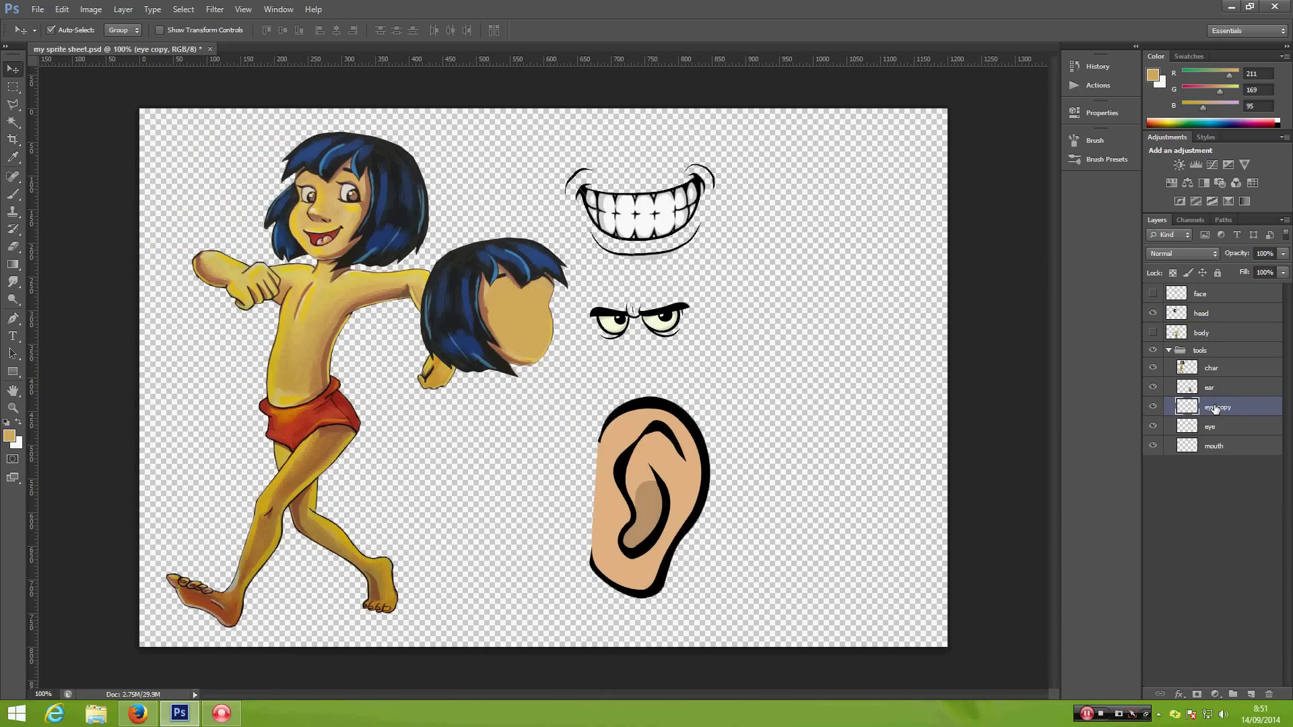
drag(1215, 409, 1214, 304)
Step: Hide the tools group and move the copied angry eyes onto the blank face
click(1168, 370)
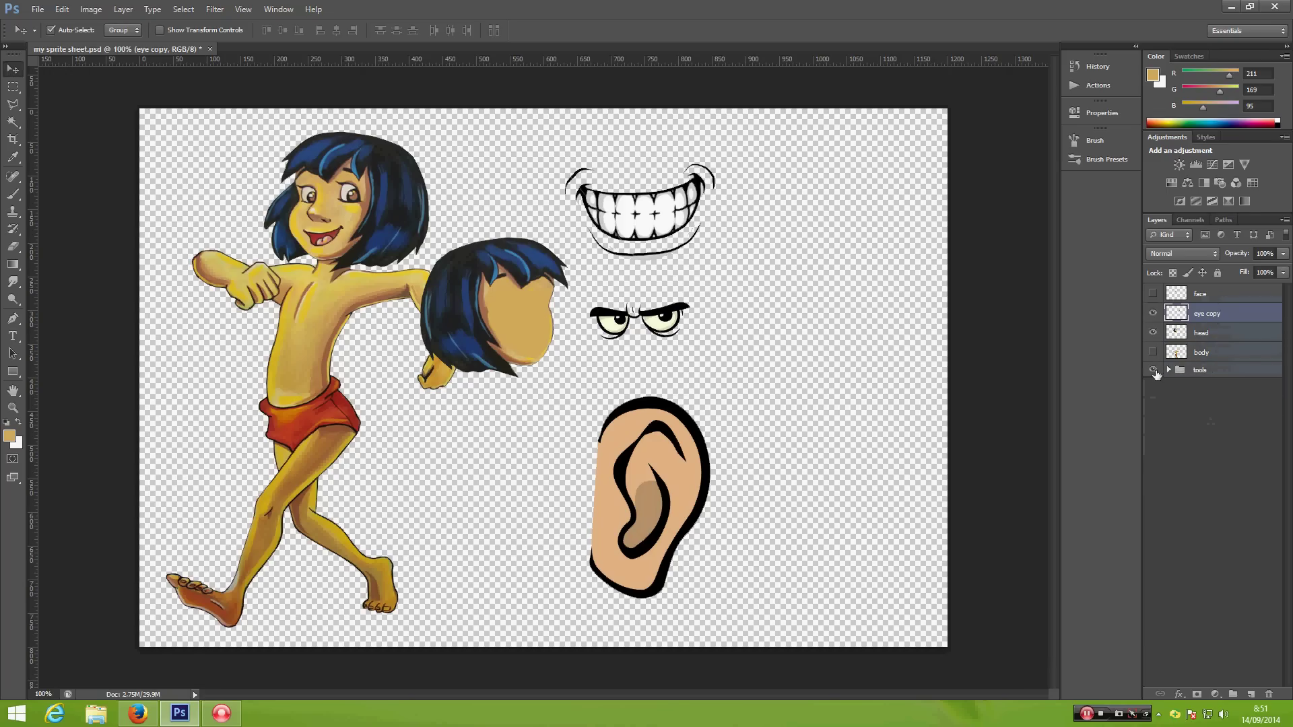
click(1153, 370)
drag(659, 324, 615, 563)
key(ctrl+plus)
key(ctrl+plus)
drag(799, 483, 414, 399)
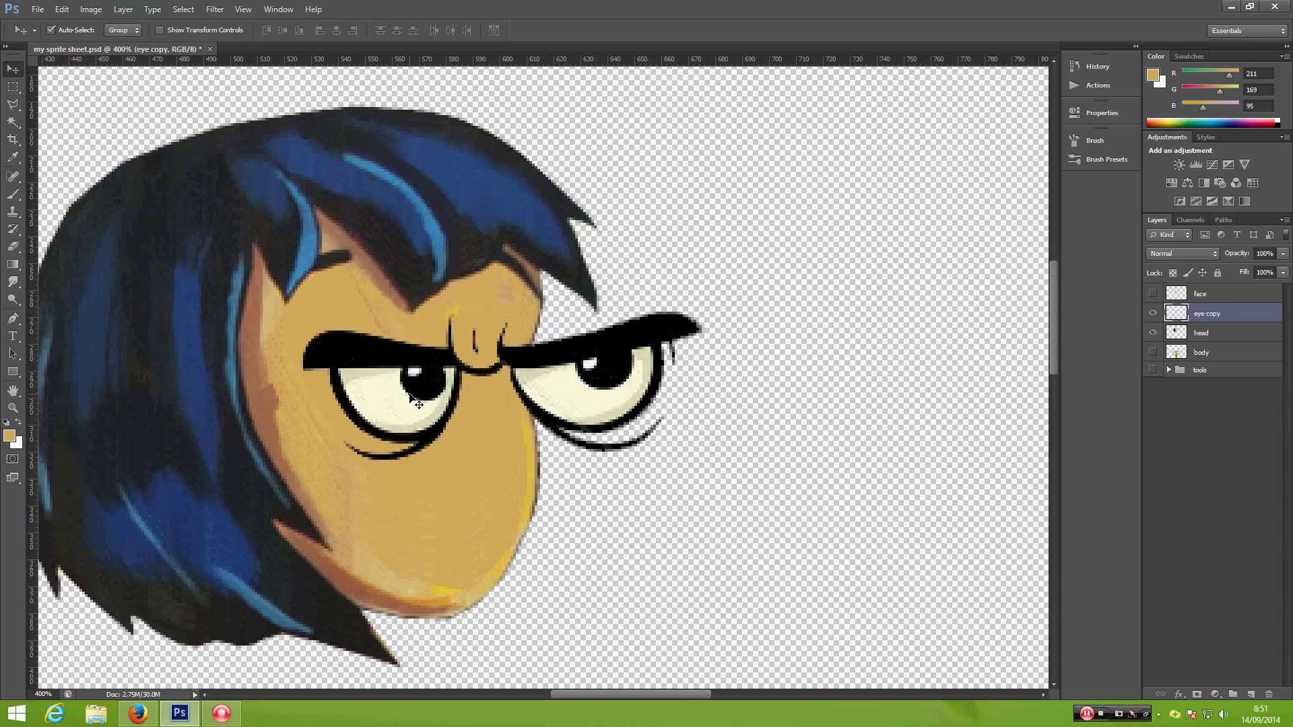
Step: Flip the eyes horizontally, scale them to about 61%, and tilt them about -5.9° across the face
key(ctrl+t)
right_click(410, 393)
click(441, 595)
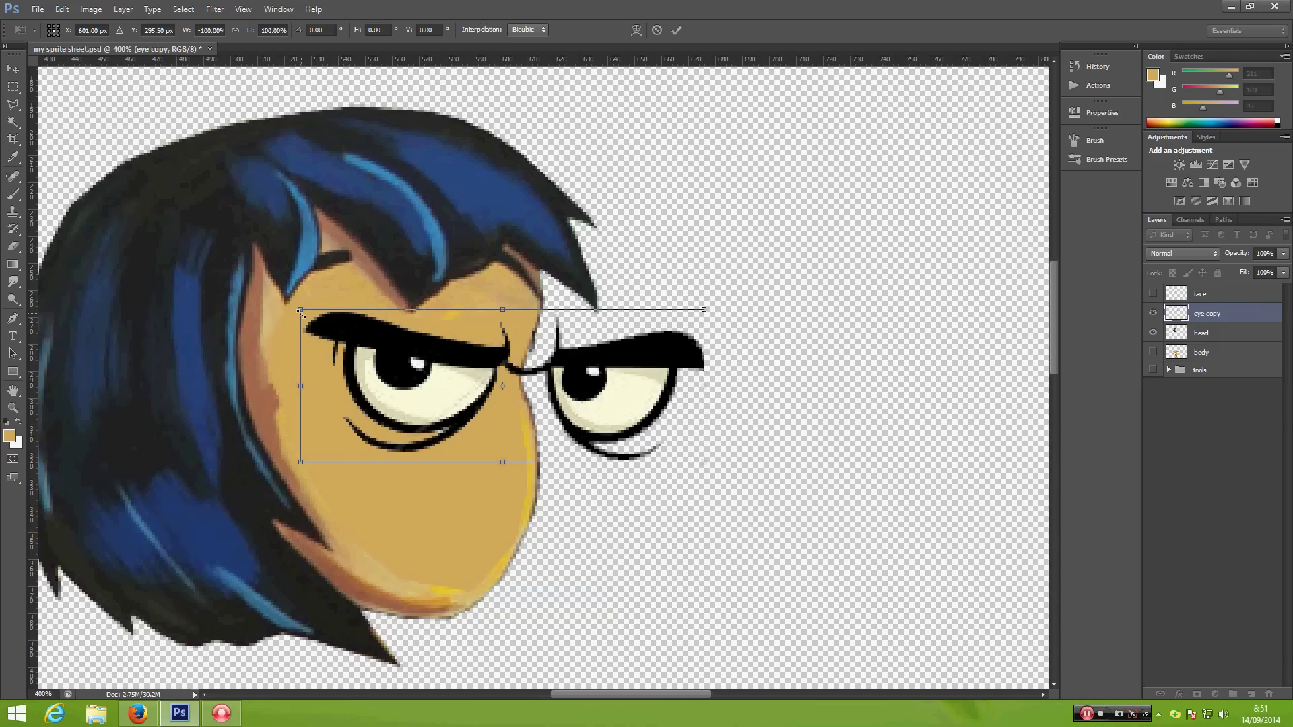
drag(303, 314, 459, 369)
drag(545, 424, 478, 390)
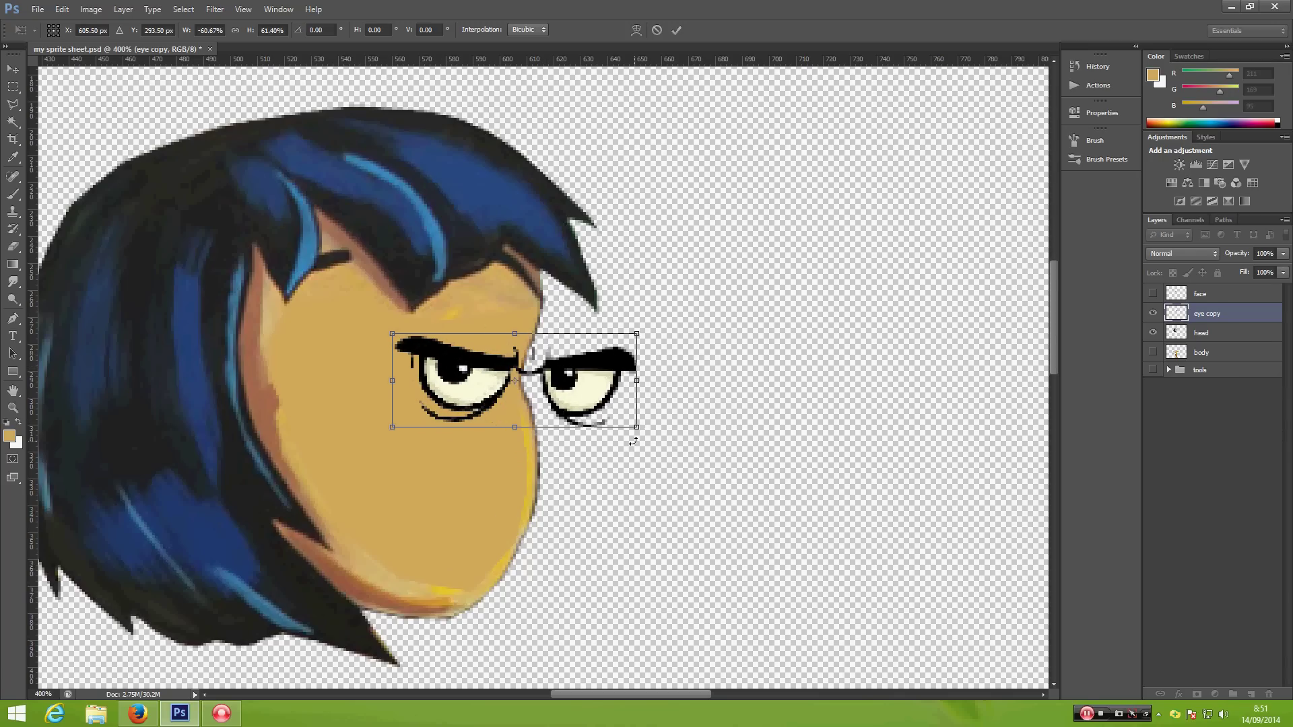
drag(486, 373, 411, 352)
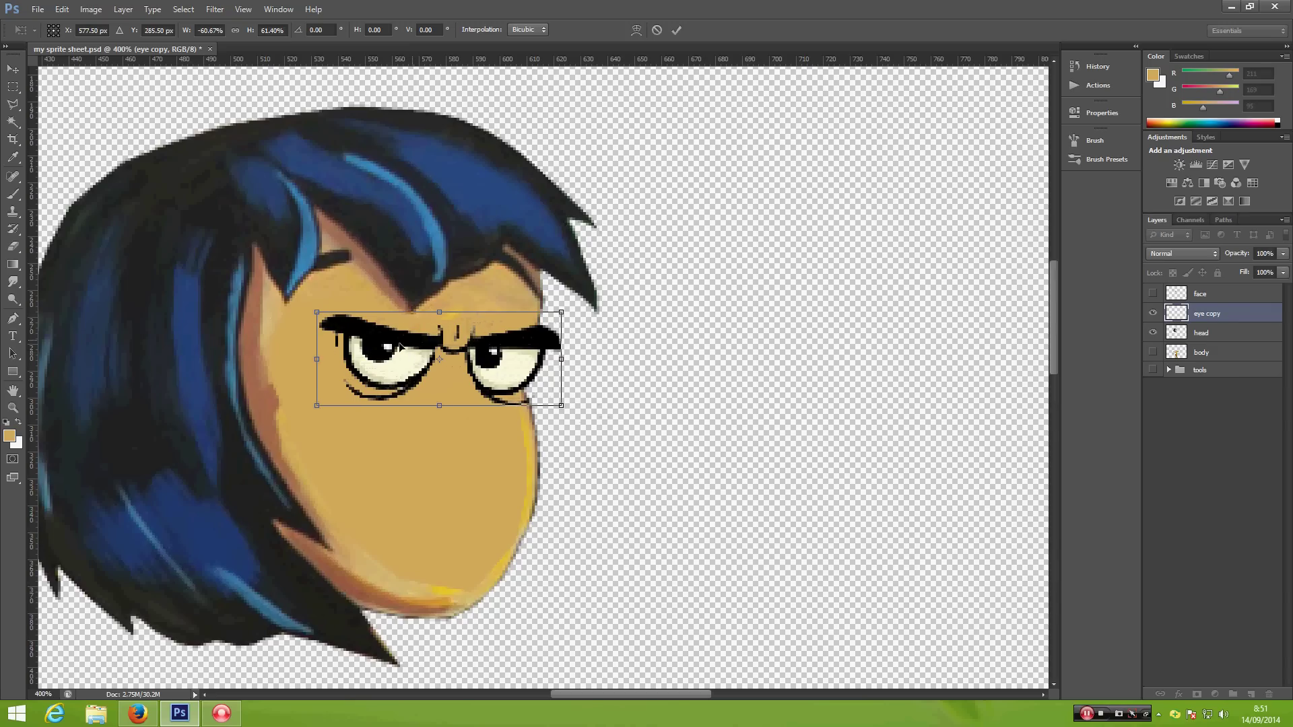
drag(297, 307, 293, 319)
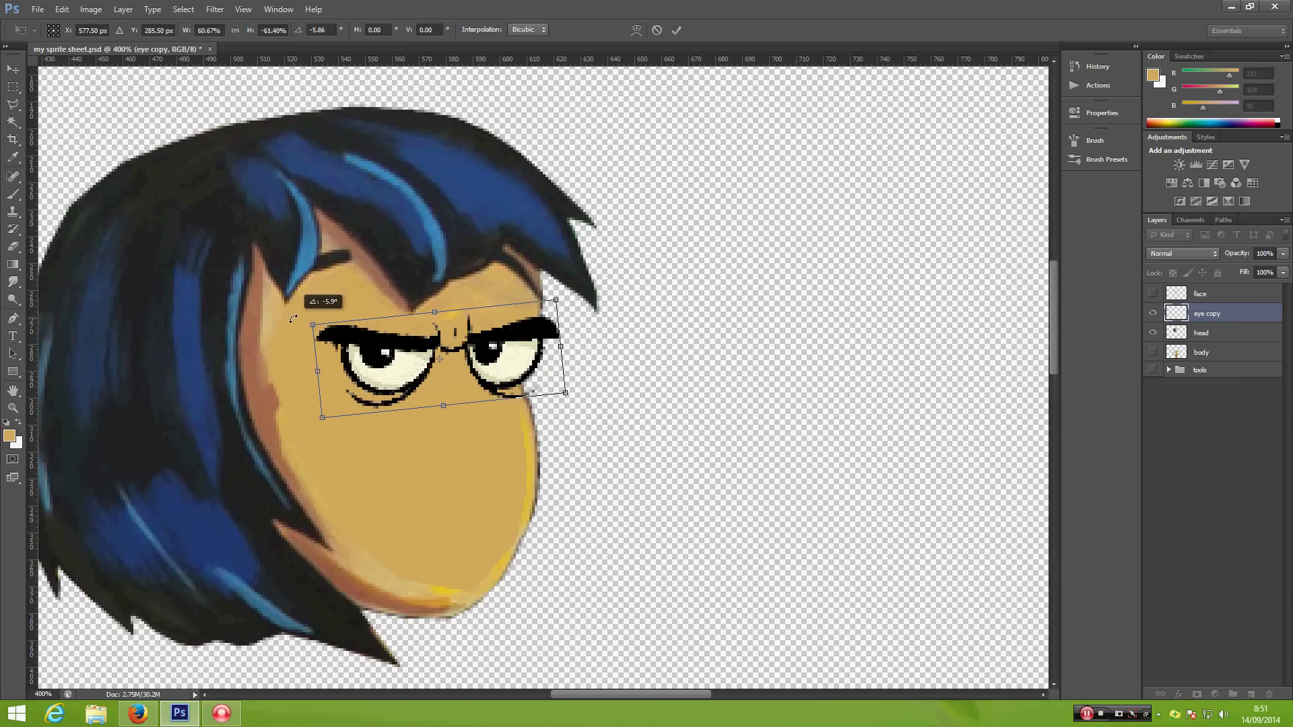
drag(394, 362, 394, 366)
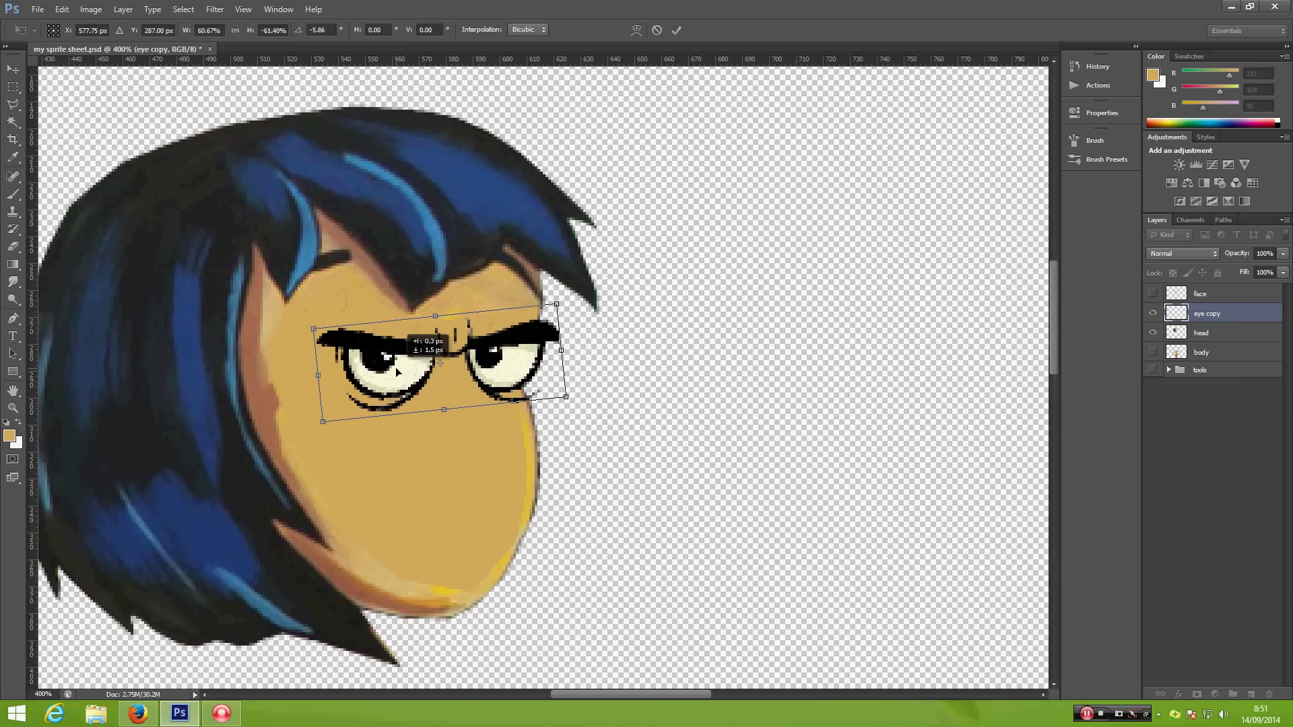
key(Return)
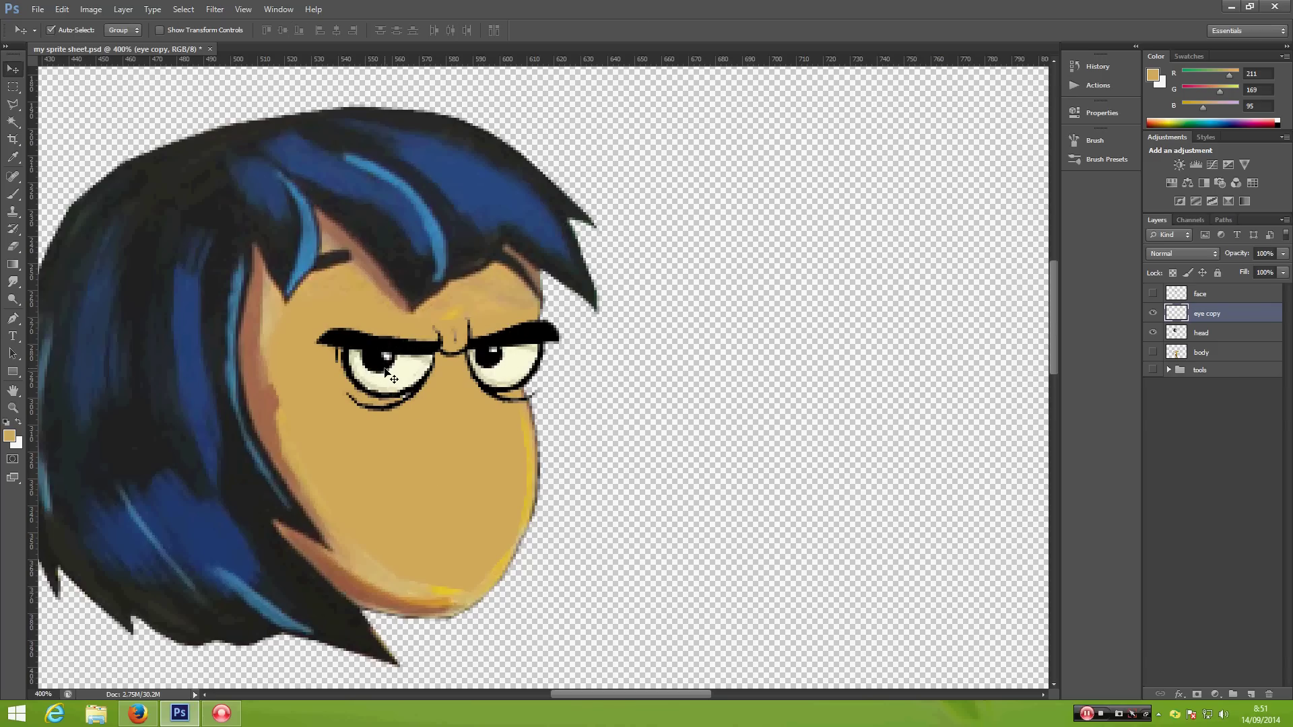
drag(390, 373, 396, 370)
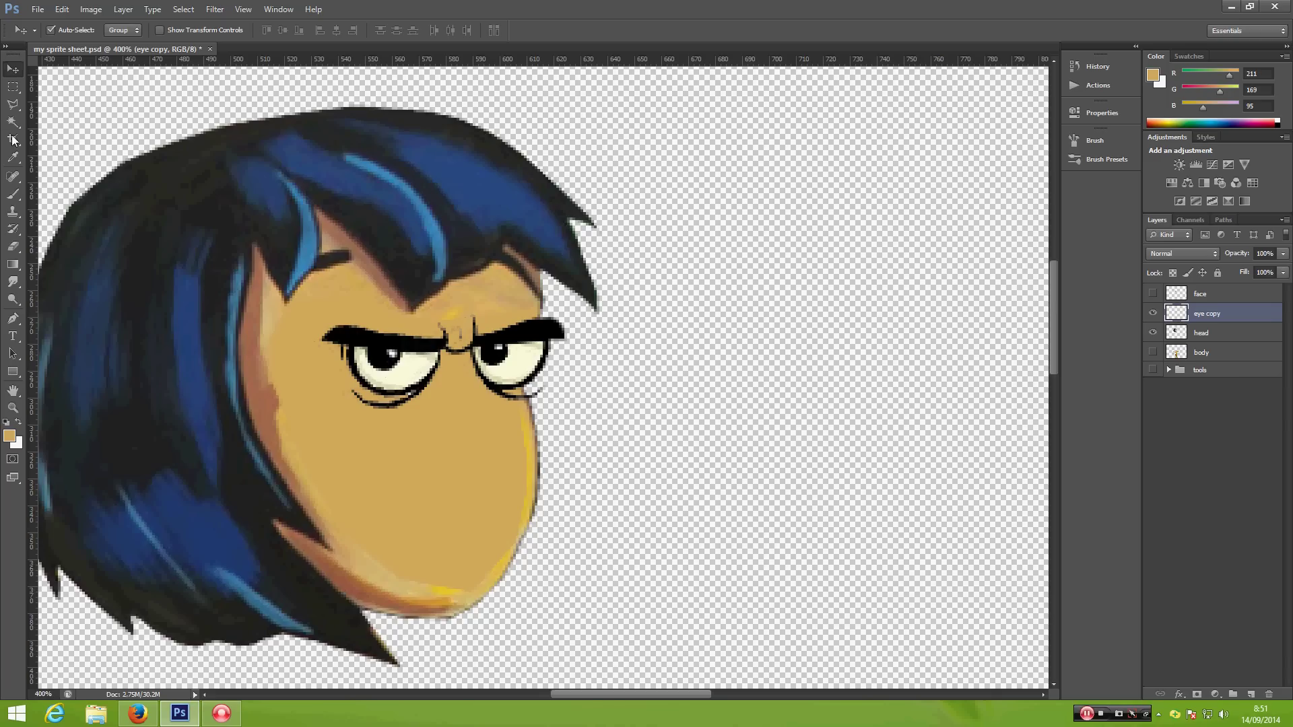
Step: Erase the stray black outline below the left eye and the curl below the right eye
click(14, 247)
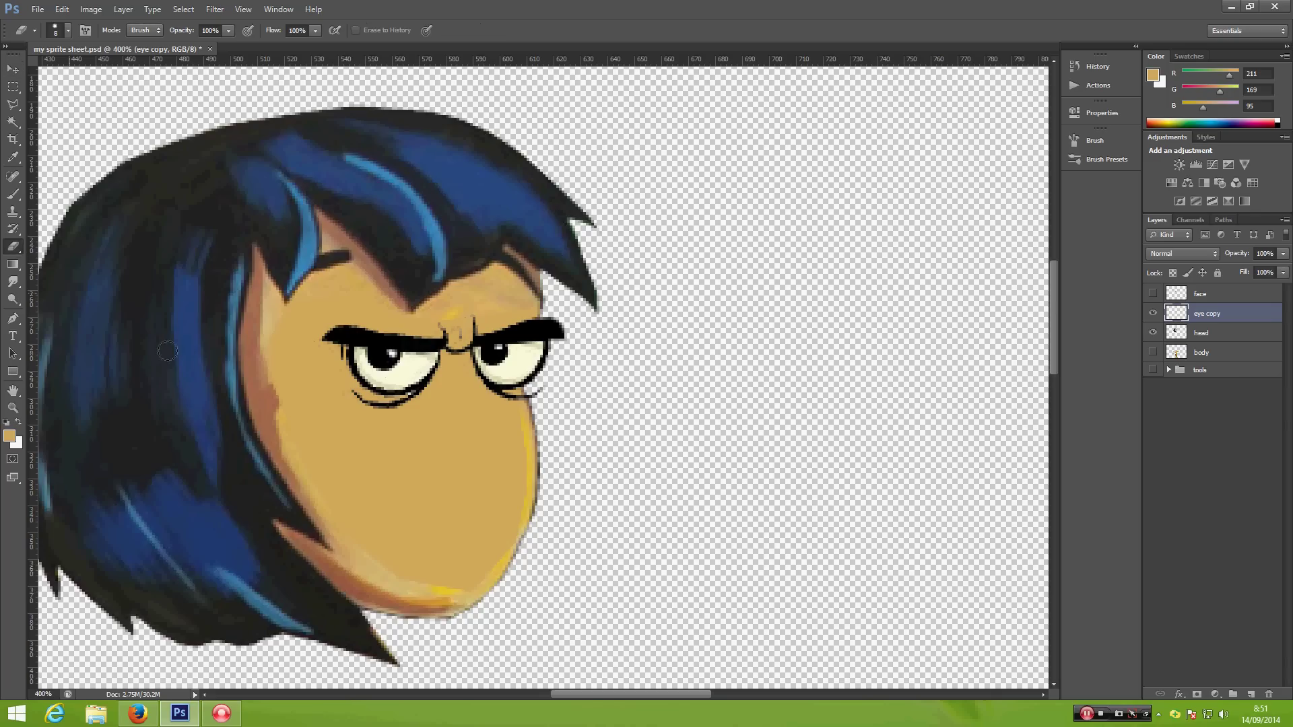
mouse_move(376, 410)
mouse_down()
mouse_move(429, 395)
mouse_move(414, 406)
mouse_up()
drag(546, 390, 485, 395)
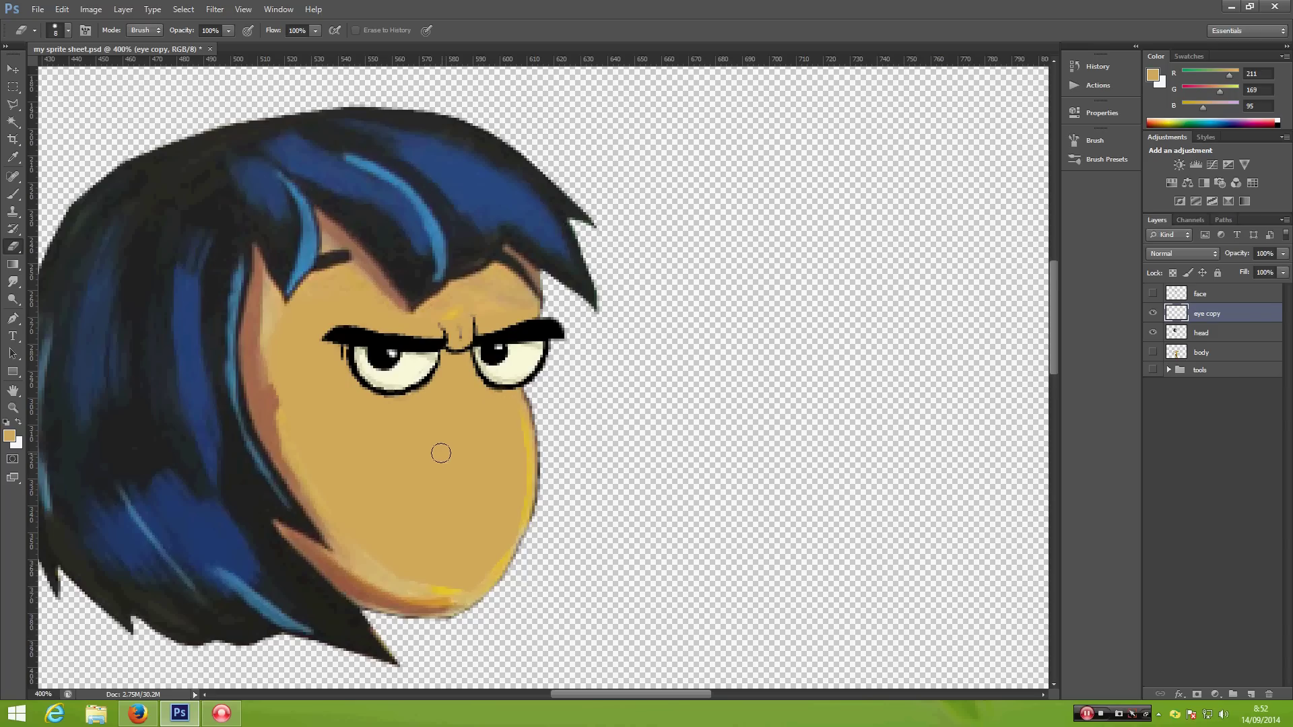
click(12, 70)
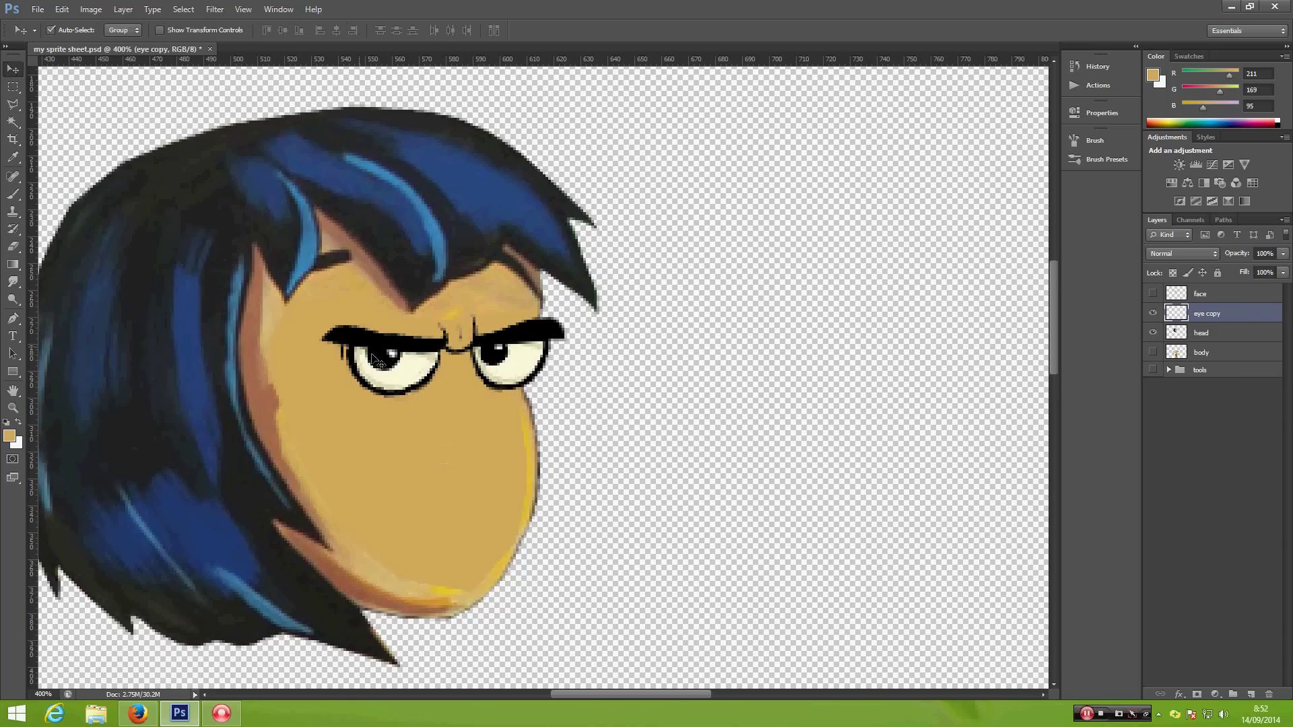
Step: Warp the eyes: bend the right brow down, raise the lower right, pull the lower left down
key(ctrl+t)
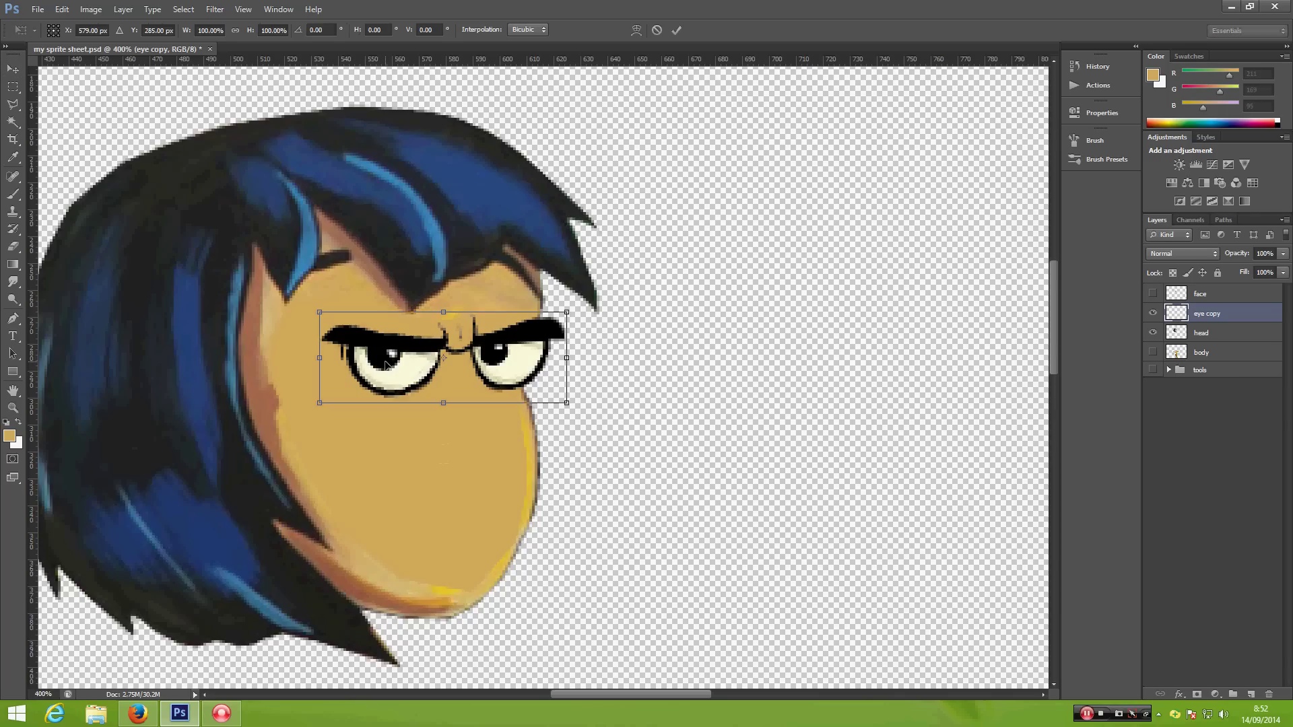
right_click(386, 363)
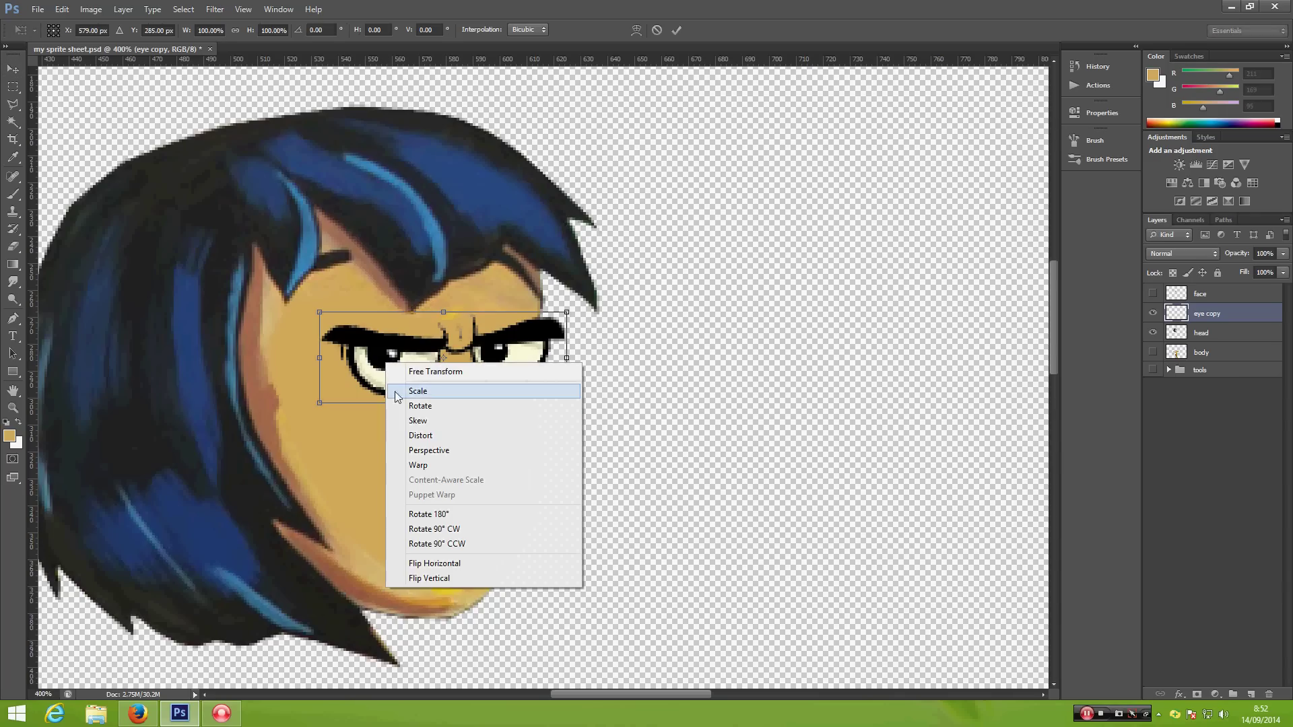
click(419, 466)
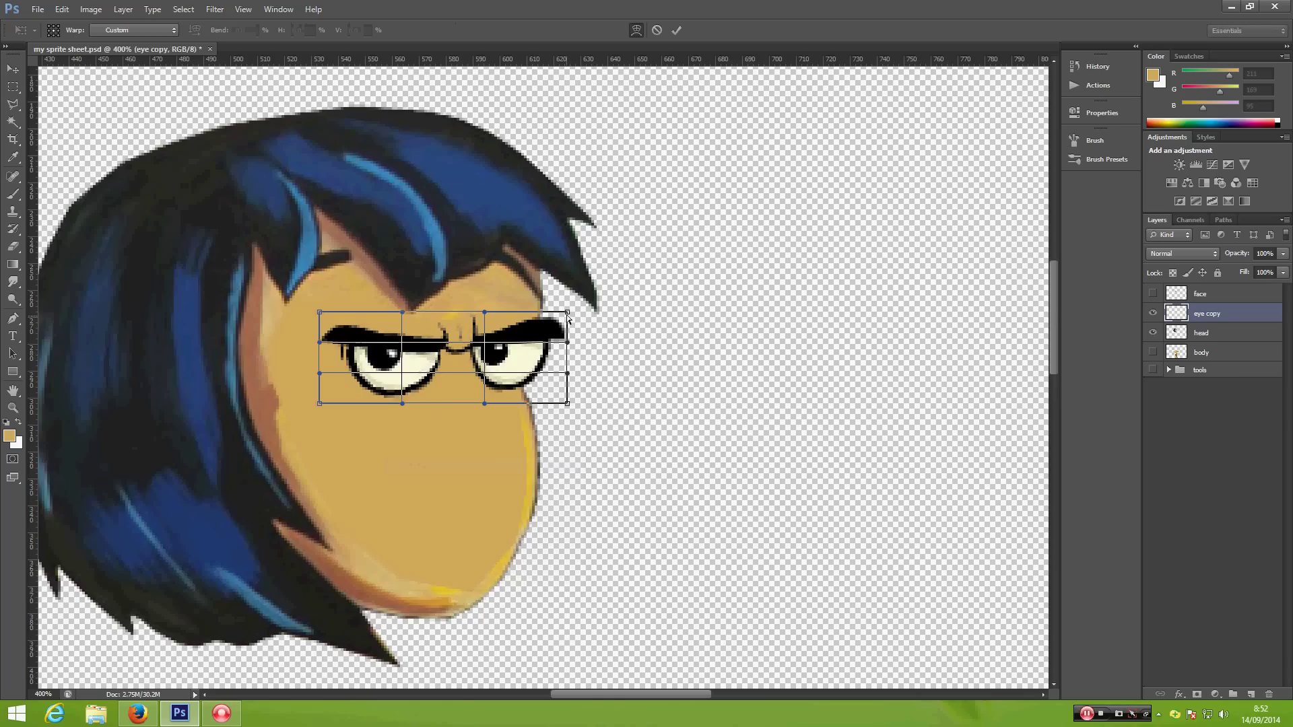
drag(567, 314, 564, 322)
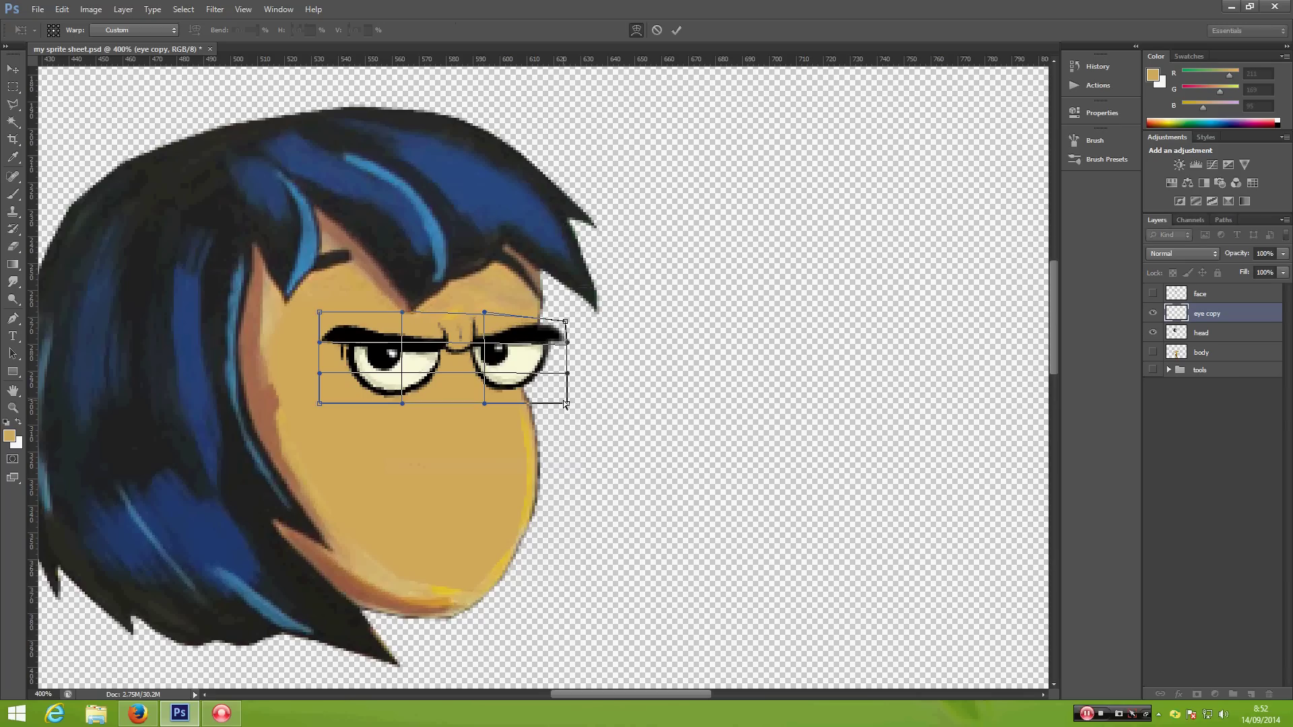
drag(569, 405, 567, 396)
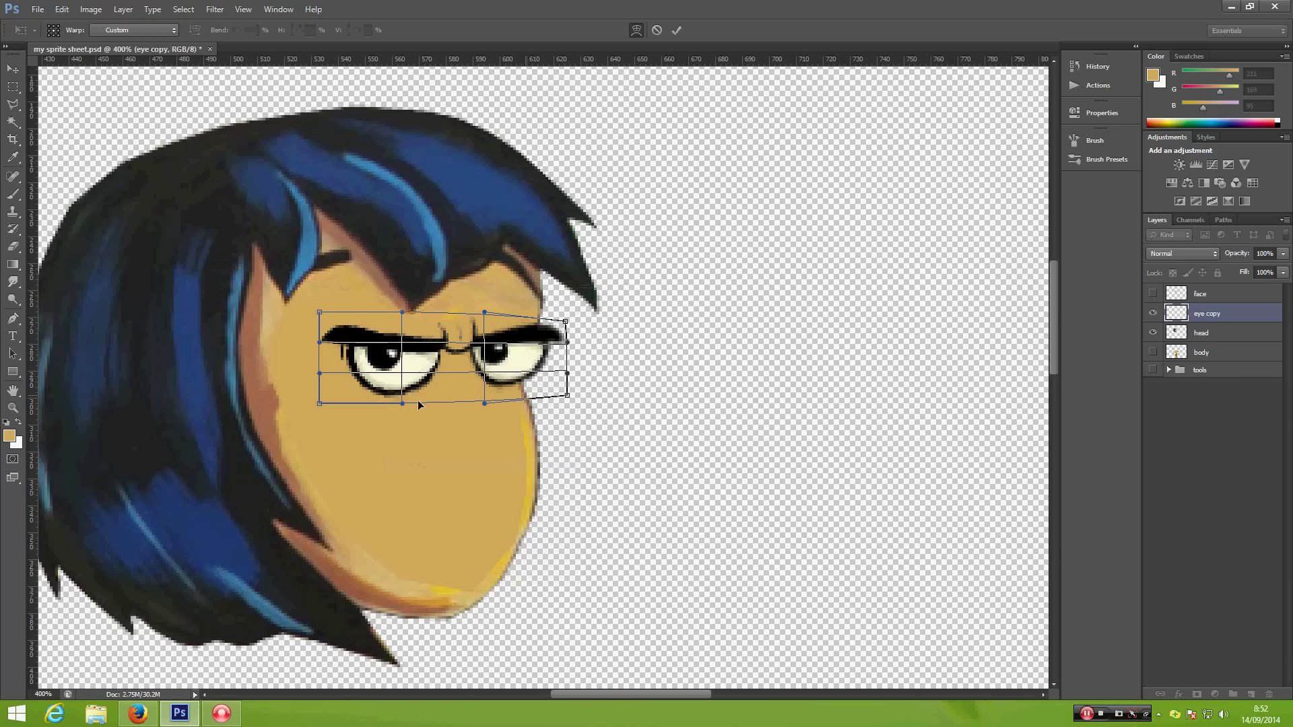
drag(318, 404, 331, 411)
key(Return)
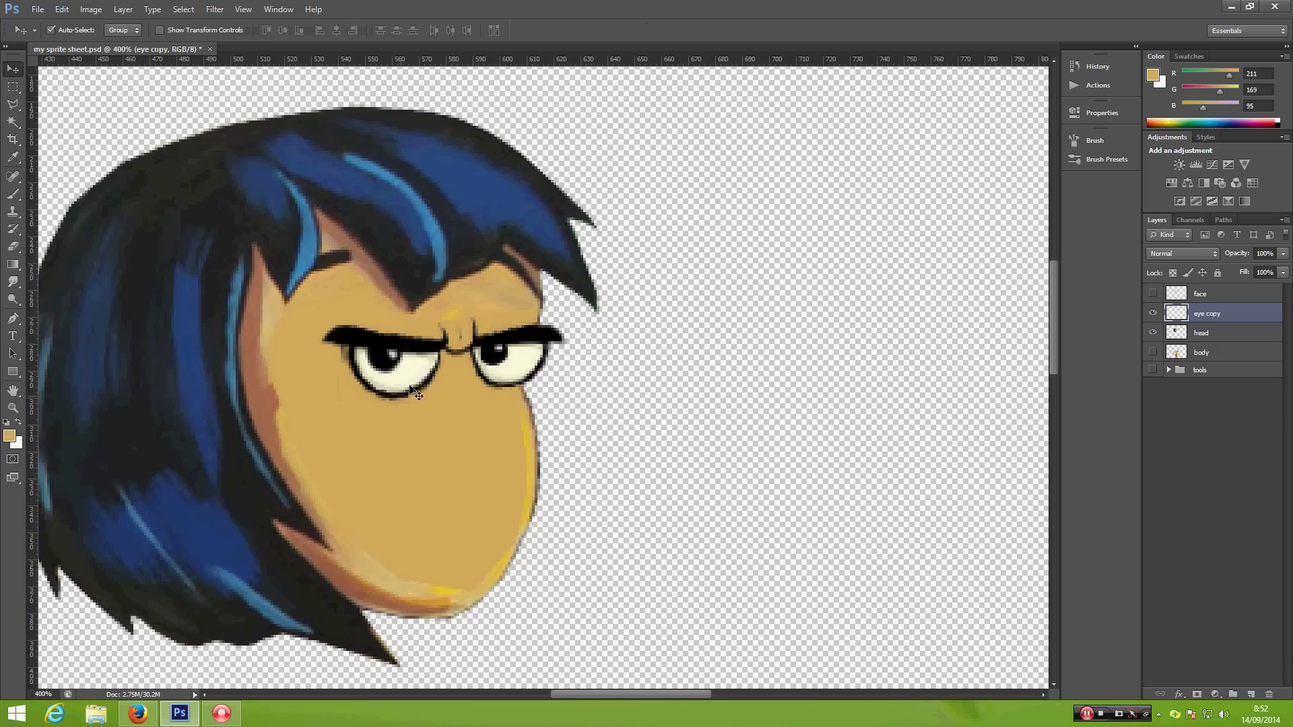
Step: Make the 'face' layer visible, drop it below 'eye copy', and shift it right of the head
key(ctrl+minus)
key(ctrl+minus)
key(ctrl+minus)
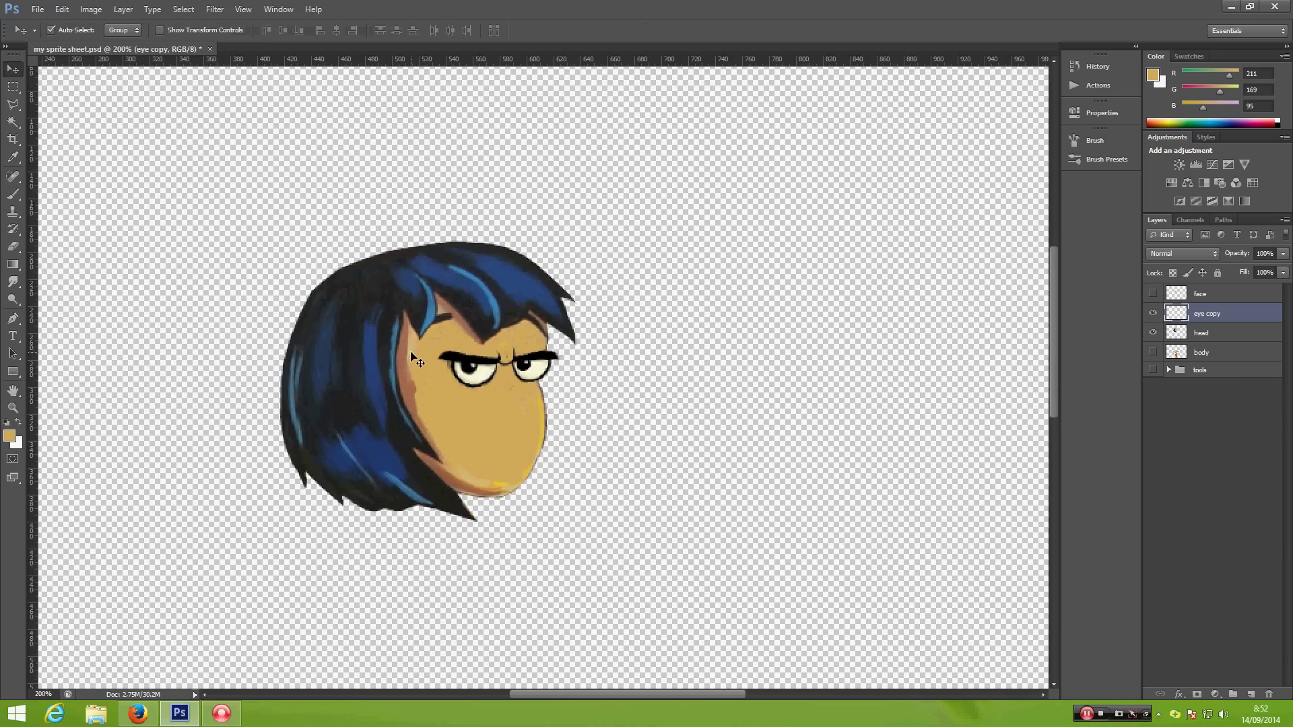
key(ctrl+plus)
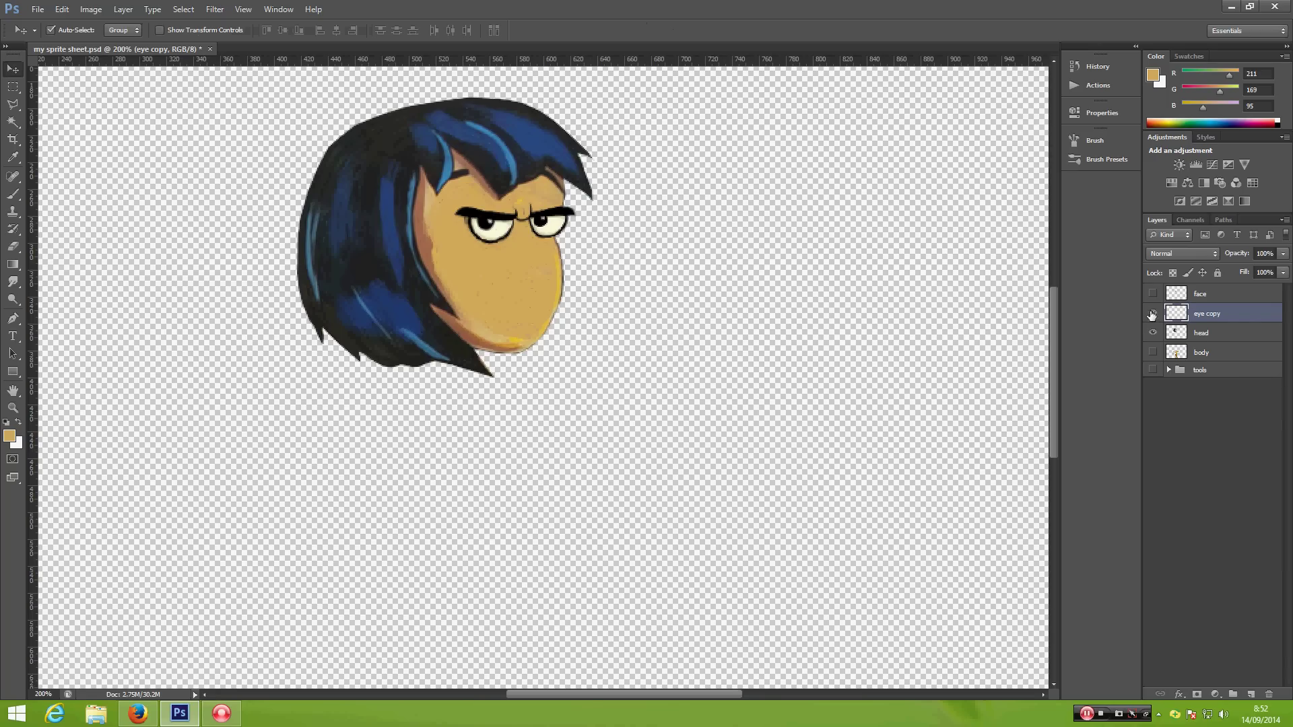
click(1153, 293)
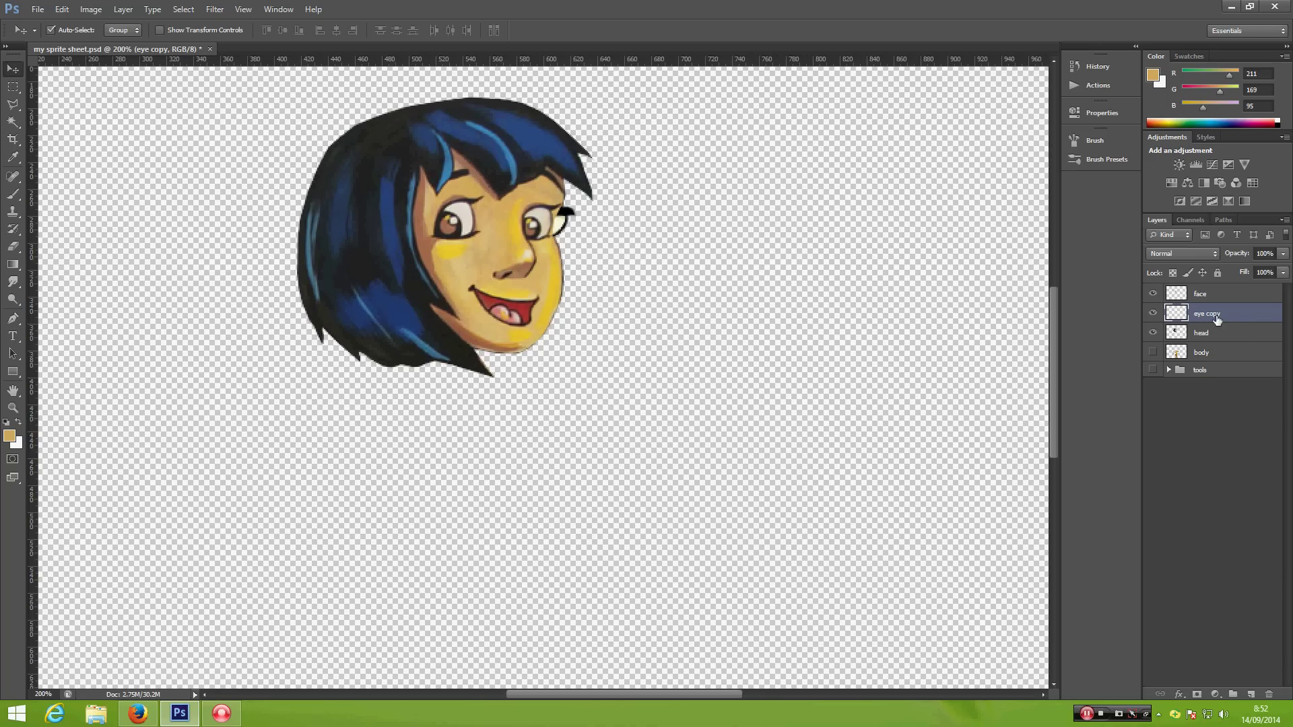
click(1206, 297)
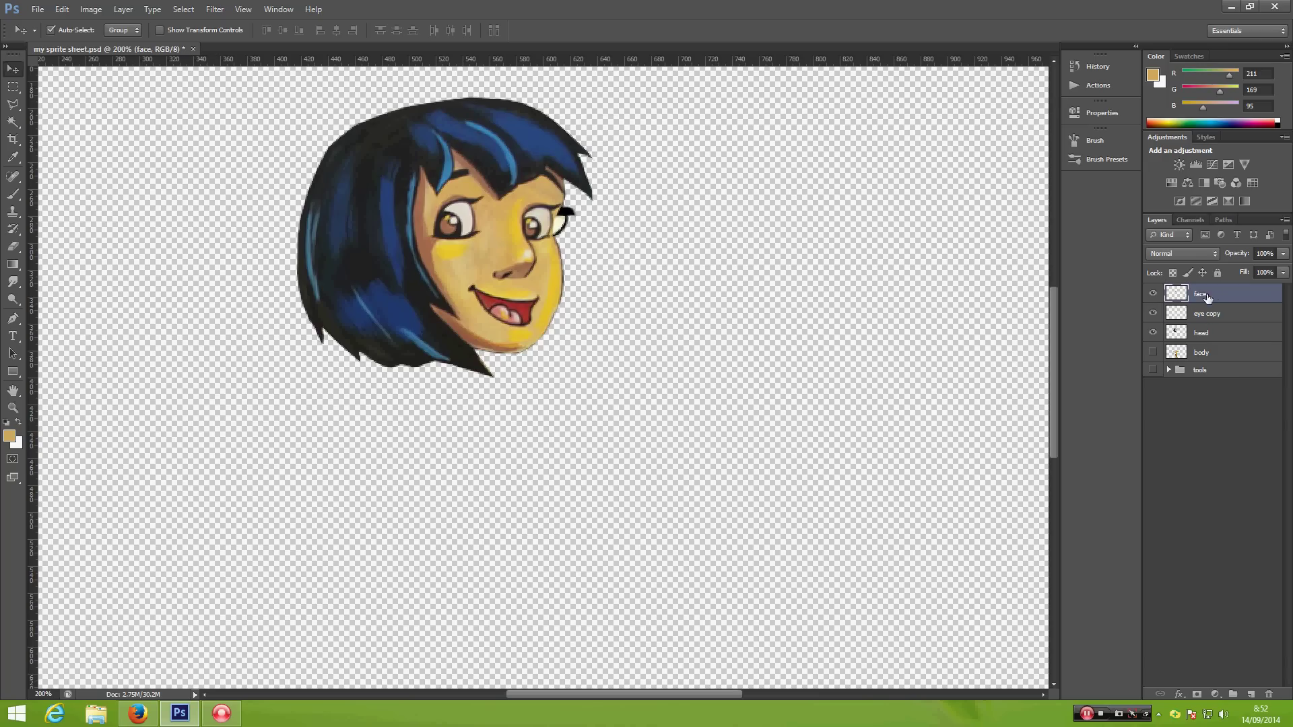
drag(1208, 295, 1215, 327)
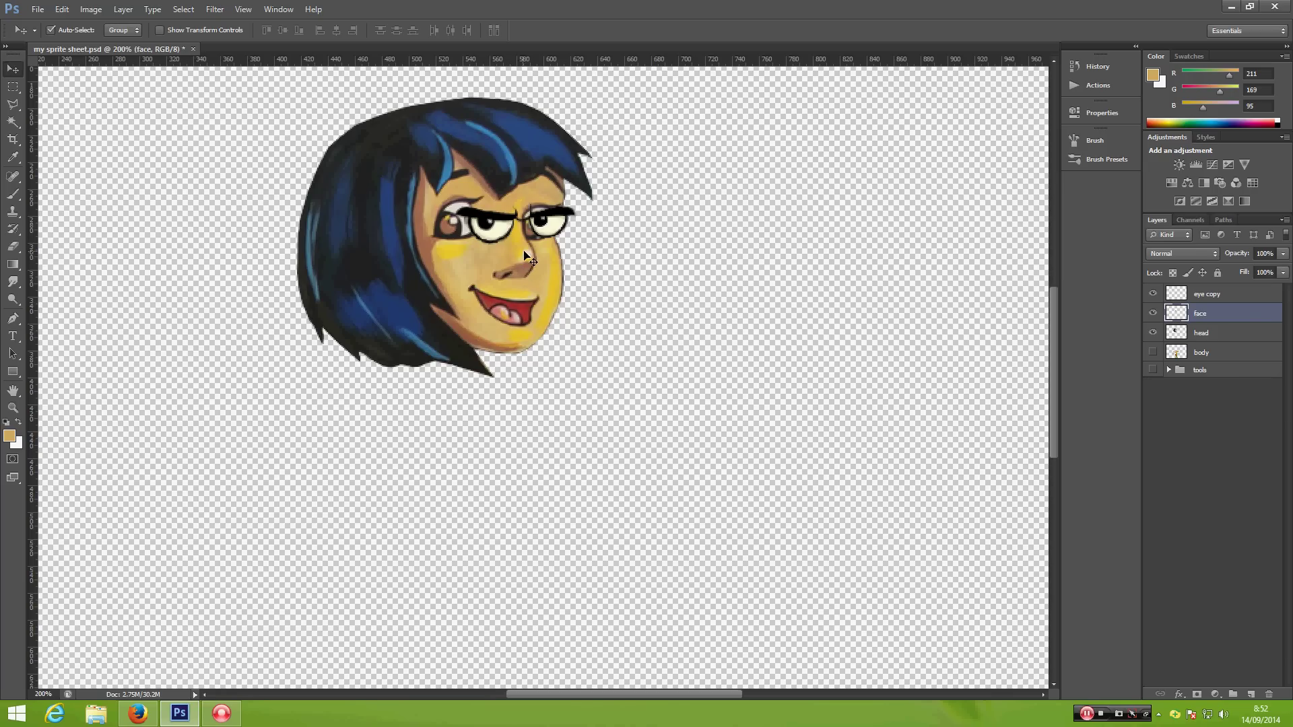
mouse_move(529, 260)
mouse_down()
mouse_move(667, 313)
mouse_move(707, 289)
mouse_move(619, 532)
mouse_up()
key(ctrl+plus)
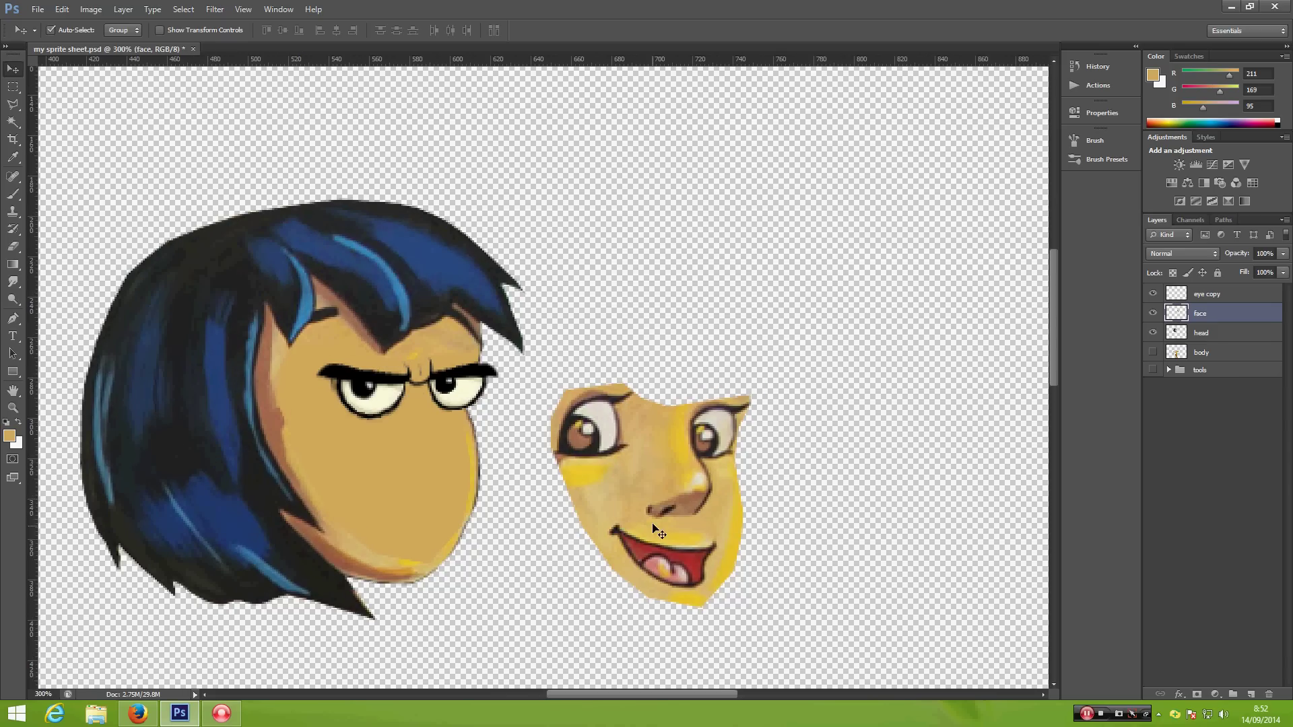
Step: Lasso the girl's nose, copy it to its own layer, and delete the leftover face layer
key(l)
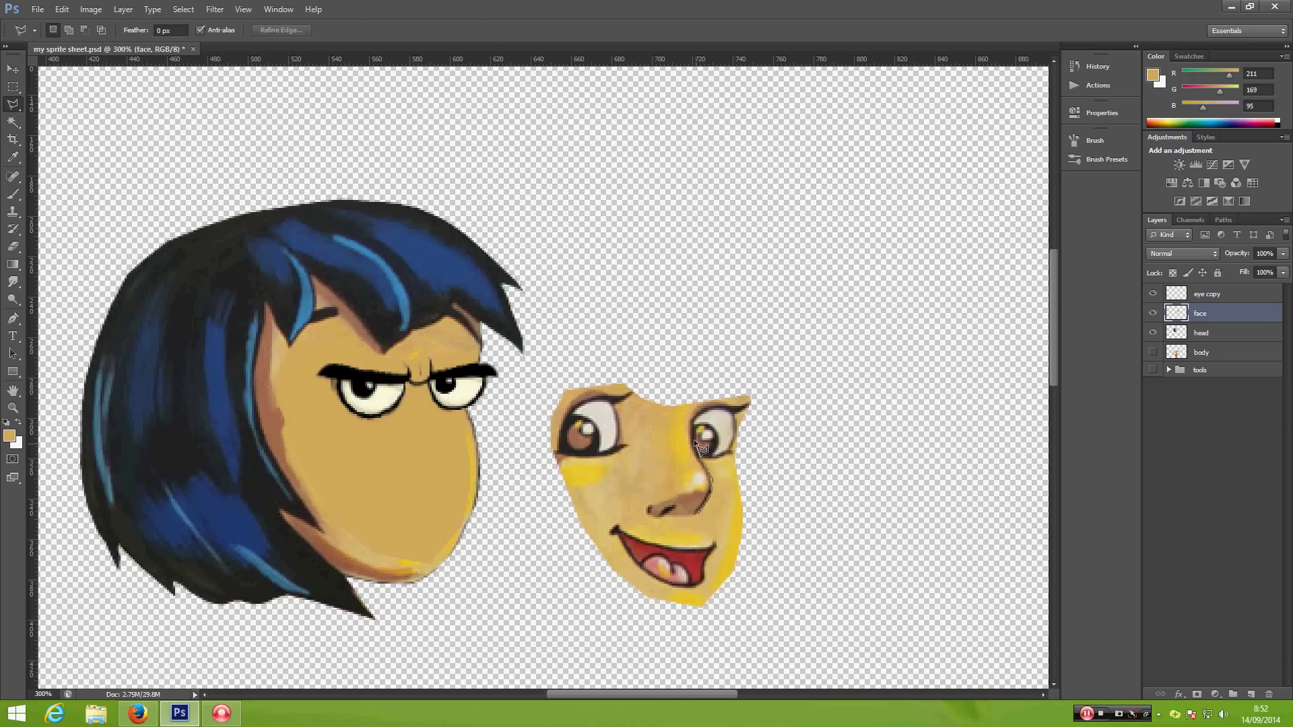
mouse_move(694, 434)
mouse_down()
mouse_move(706, 407)
mouse_move(694, 376)
mouse_up()
click(674, 378)
click(688, 517)
key(ctrl+j)
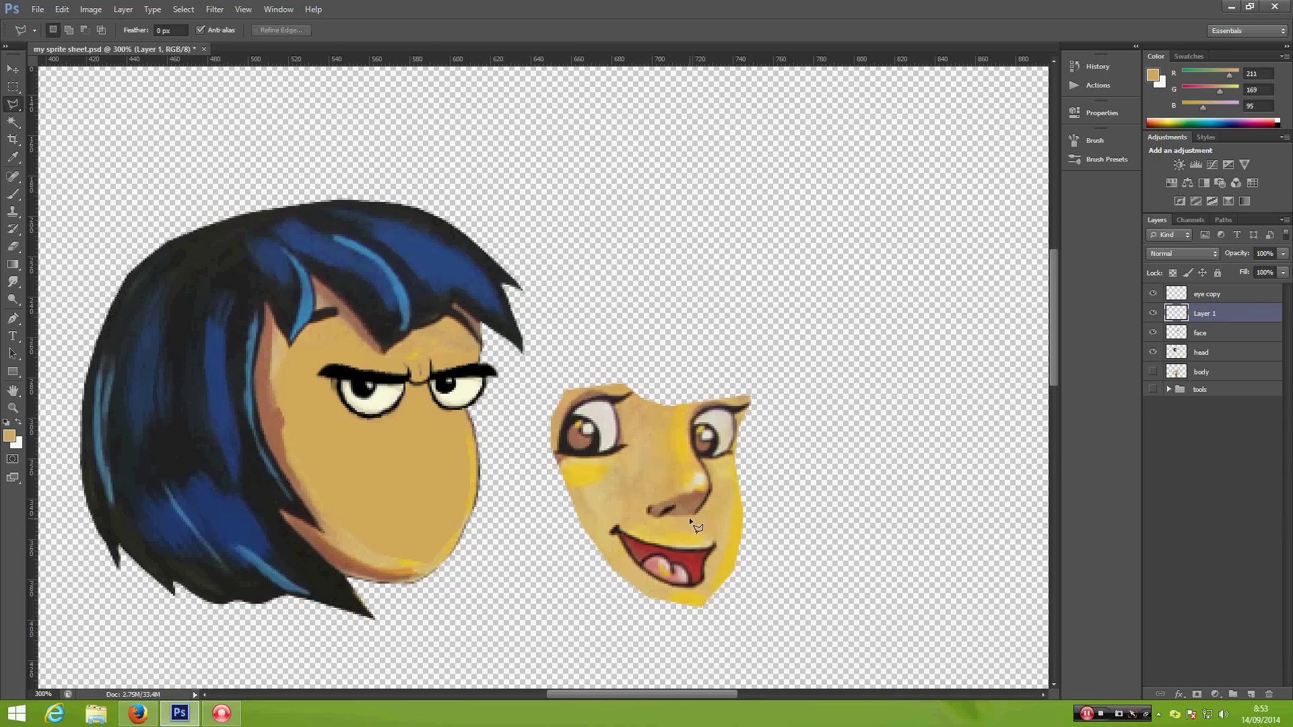
key(v)
drag(672, 465, 659, 330)
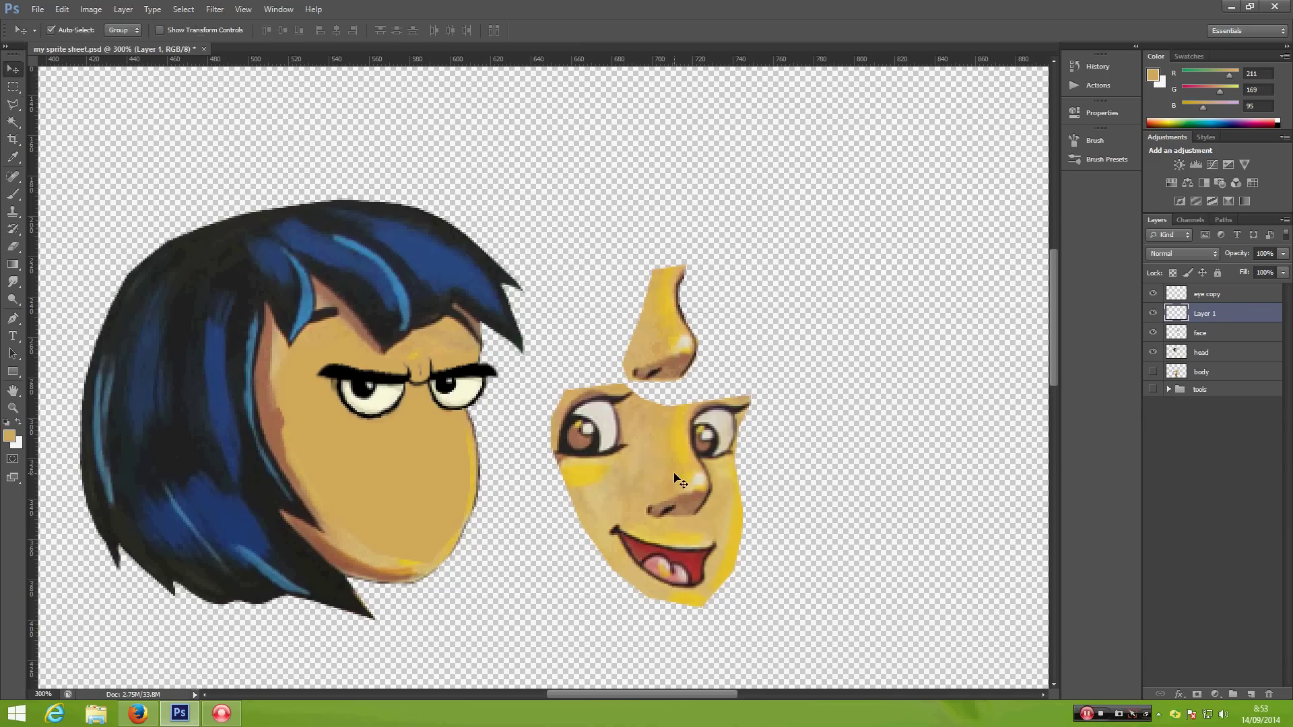
drag(679, 474, 829, 374)
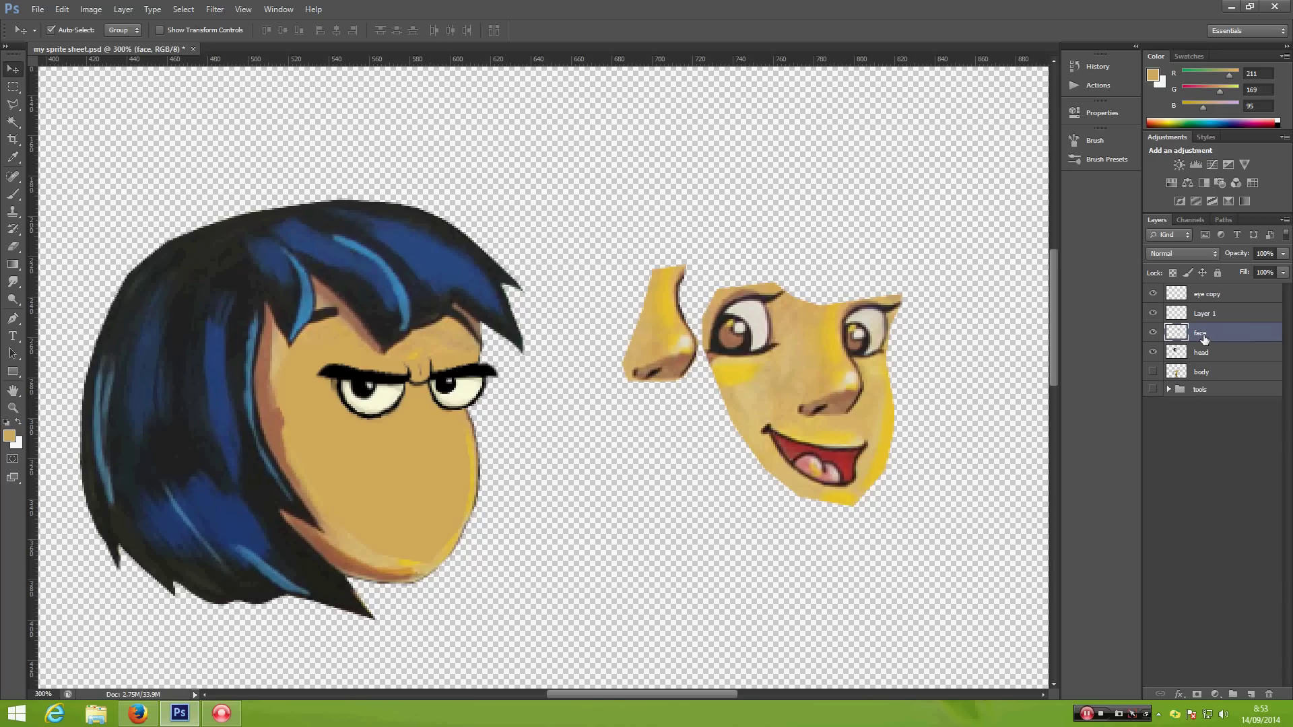
key(Delete)
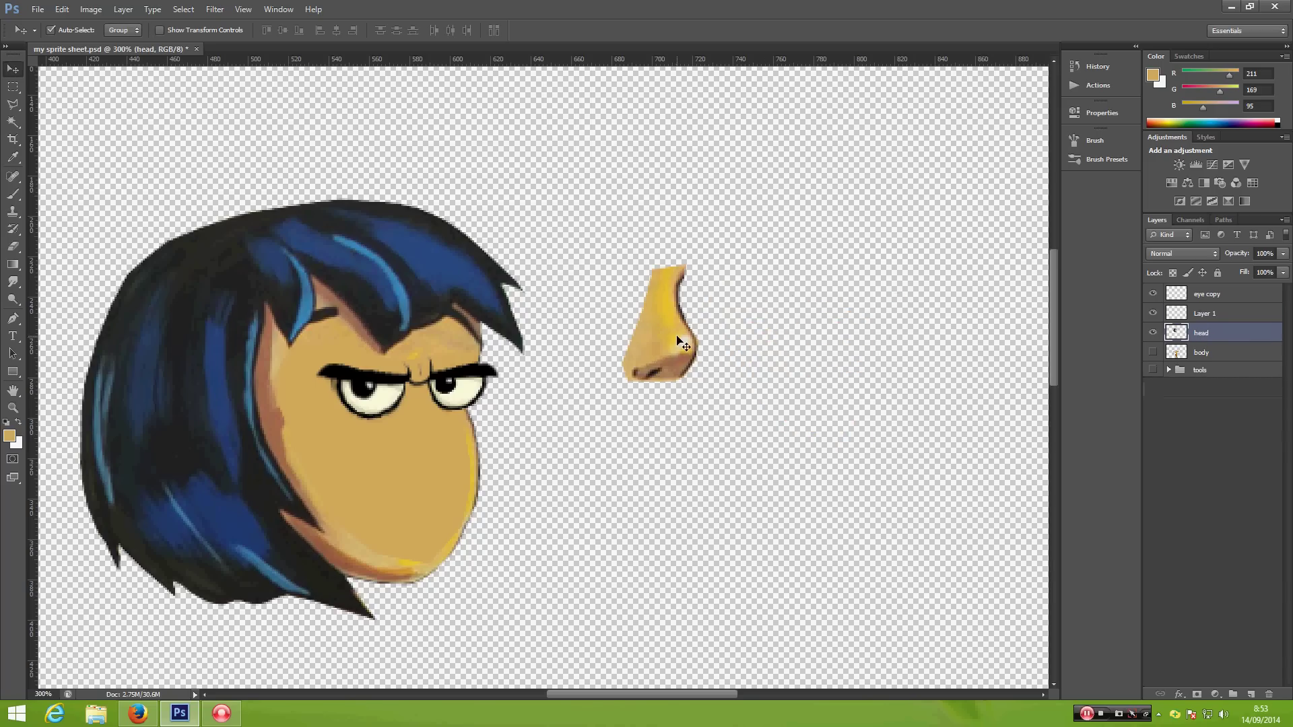
Step: Lower the nose slightly and rename its layer 'ose'
drag(677, 340, 682, 374)
double_click(1204, 313)
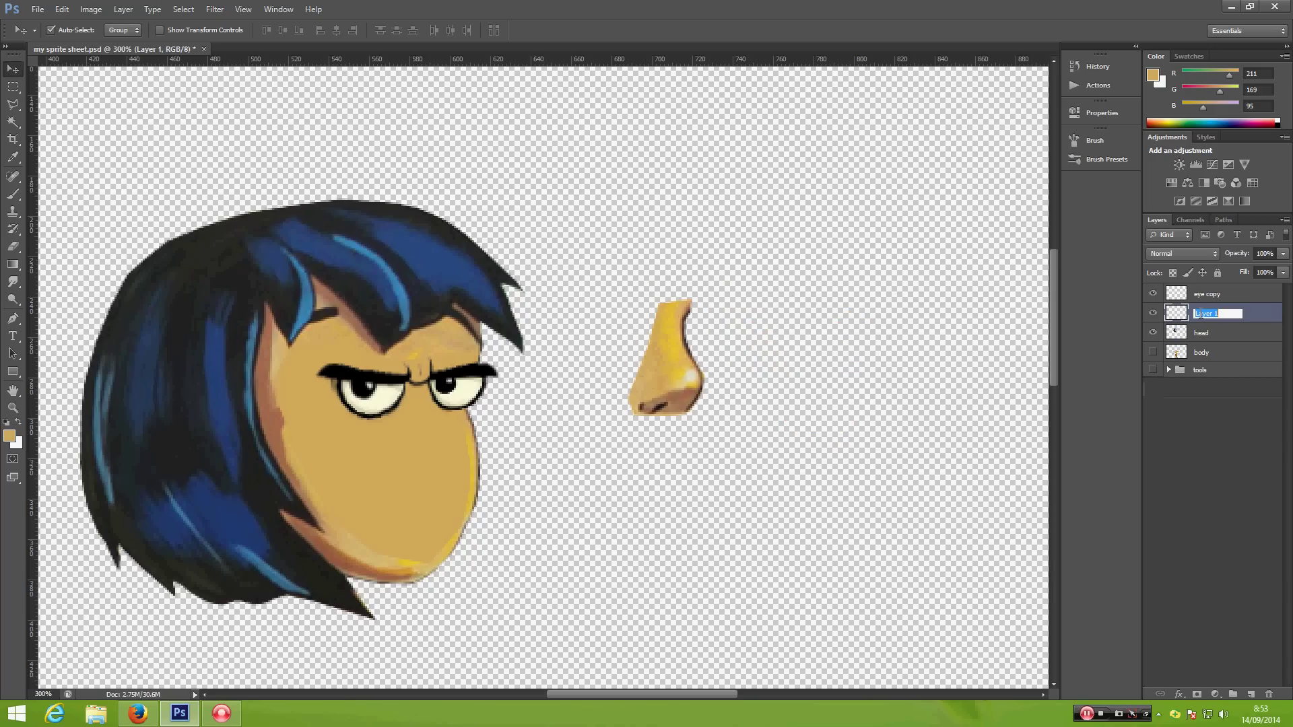
text(ose)
key(Return)
Step: Place the nose on the angry head and scale it to about 95%
drag(680, 367, 429, 426)
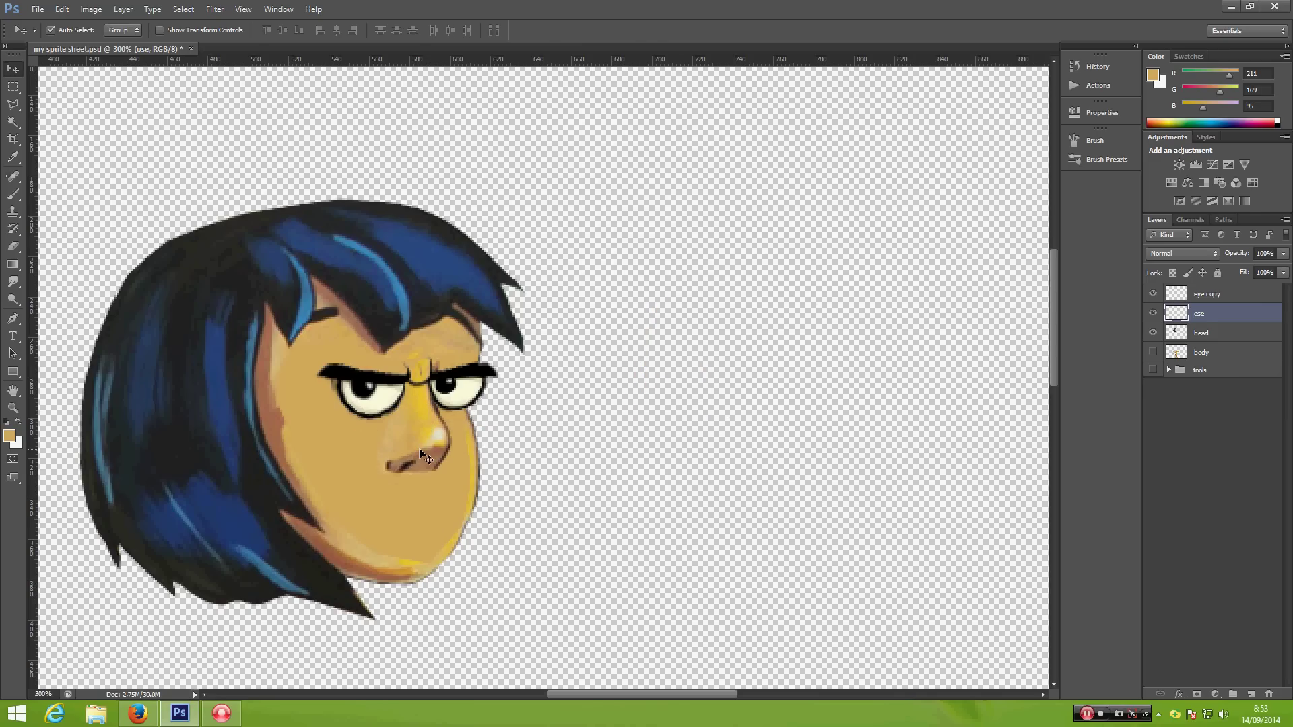
key(ctrl+t)
drag(456, 474, 426, 442)
key(Return)
key(Right)
key(ctrl+minus)
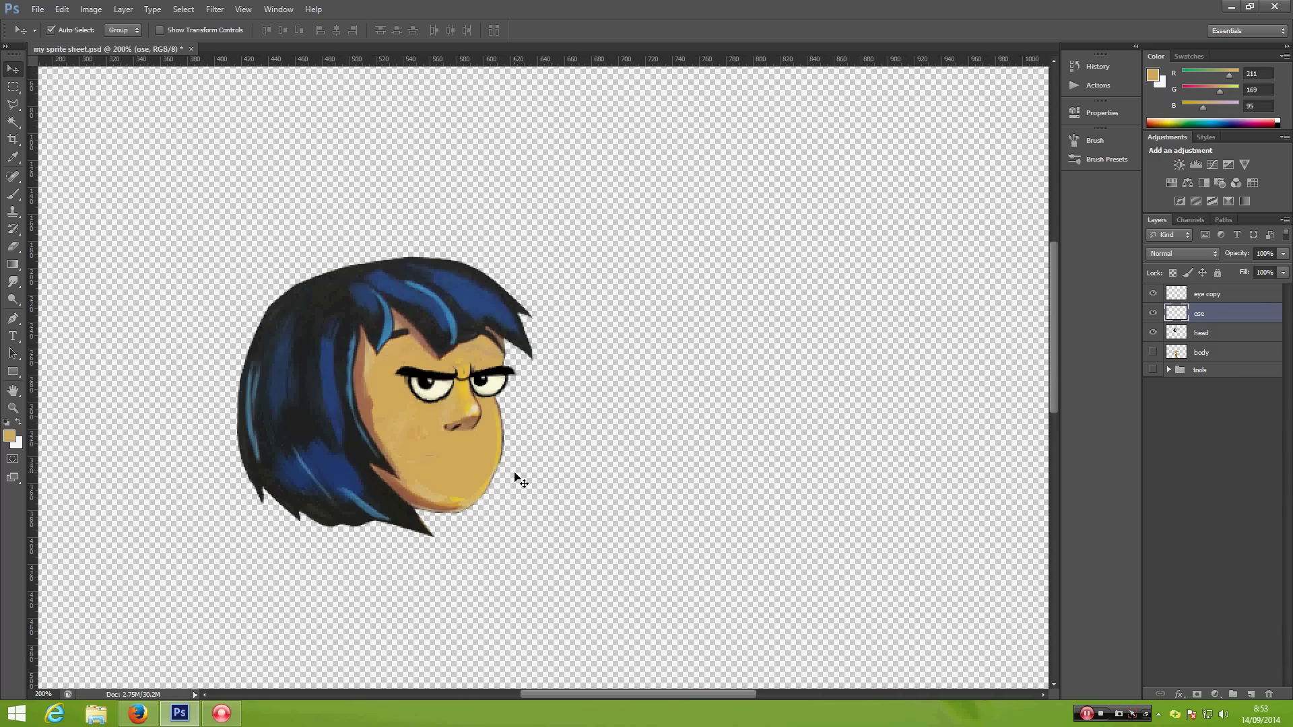
Step: Duplicate the mouth layer and move 'mouth copy' above the head layer
key(ctrl+minus)
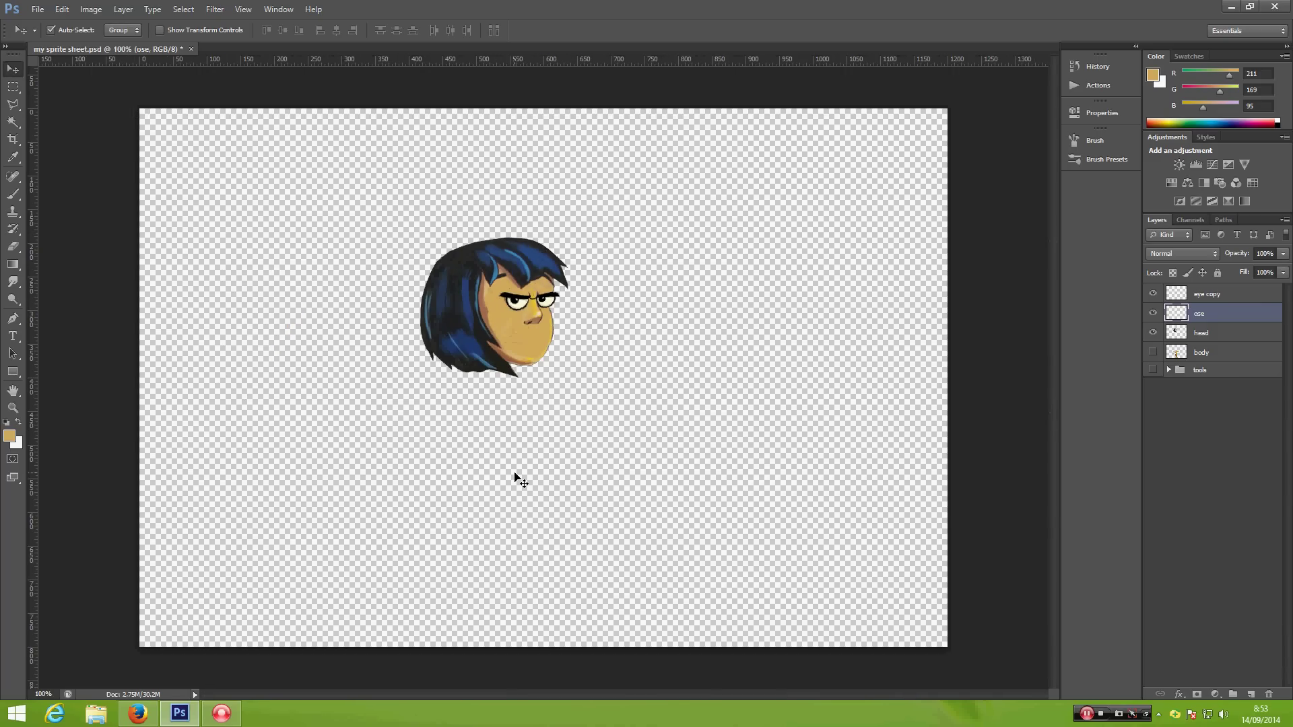
click(1152, 372)
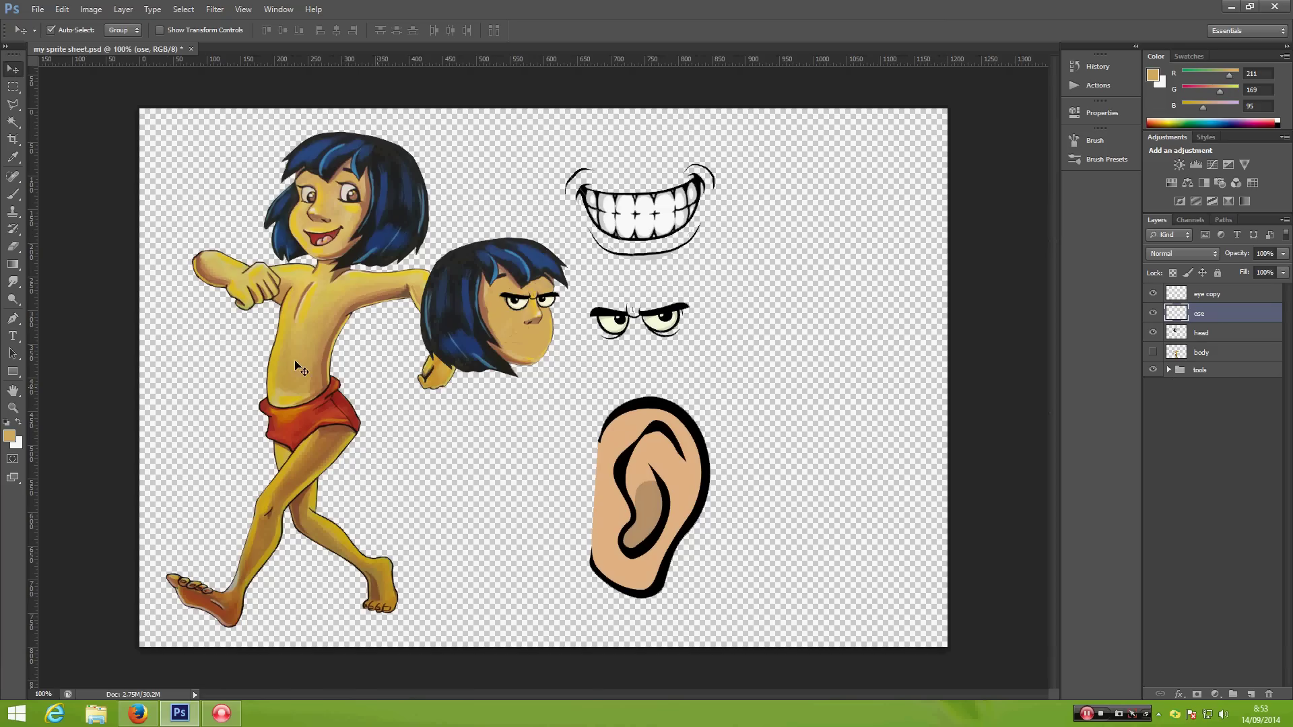
click(641, 229)
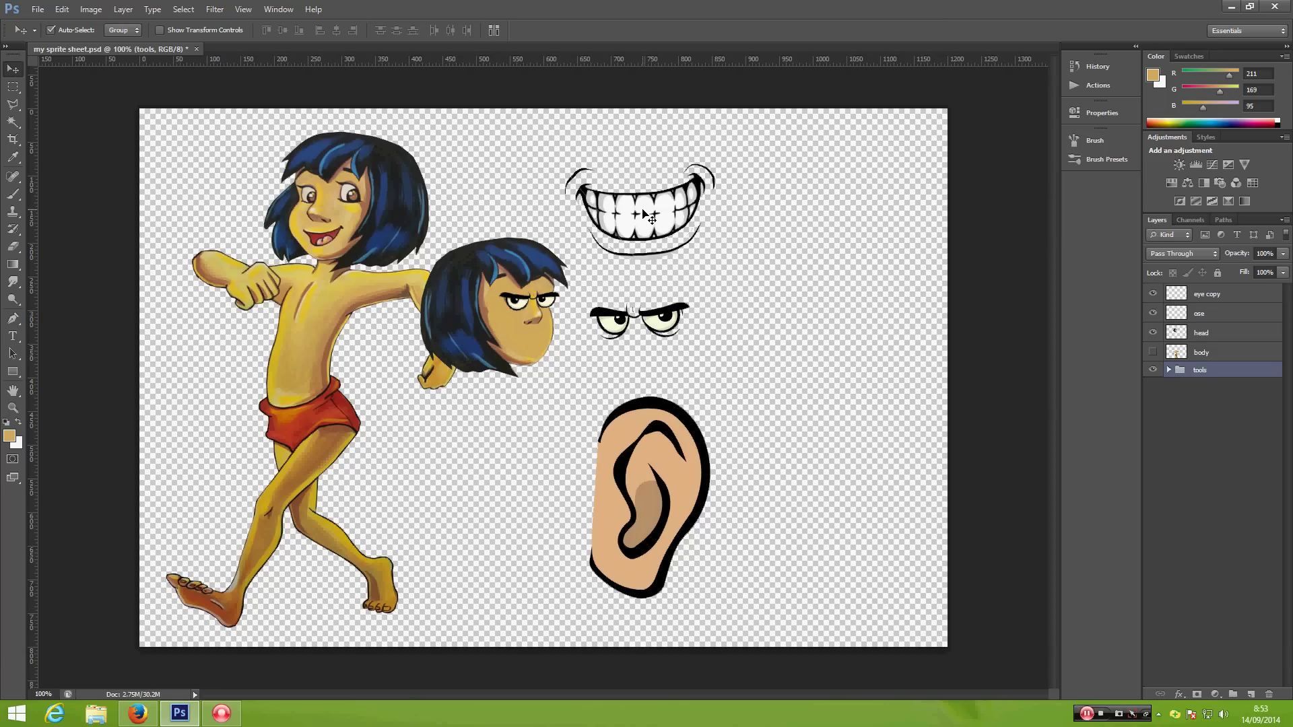
click(1169, 370)
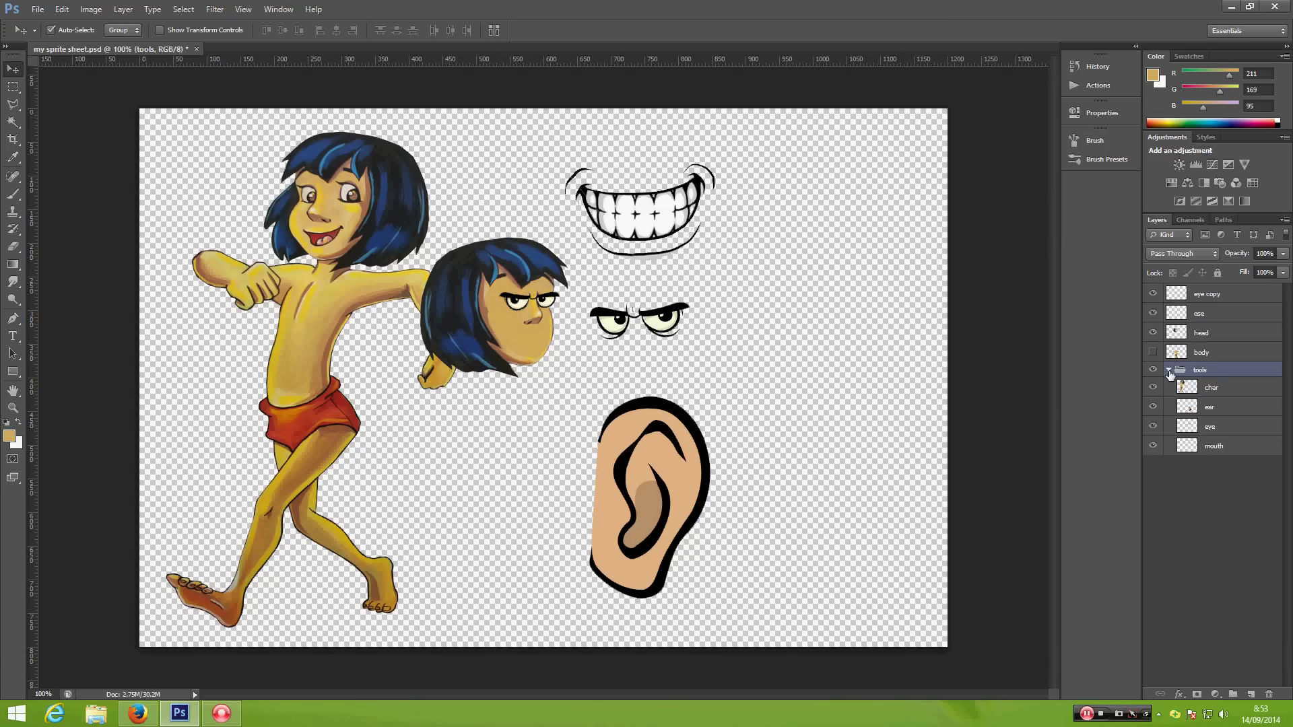
click(1223, 458)
key(ctrl+j)
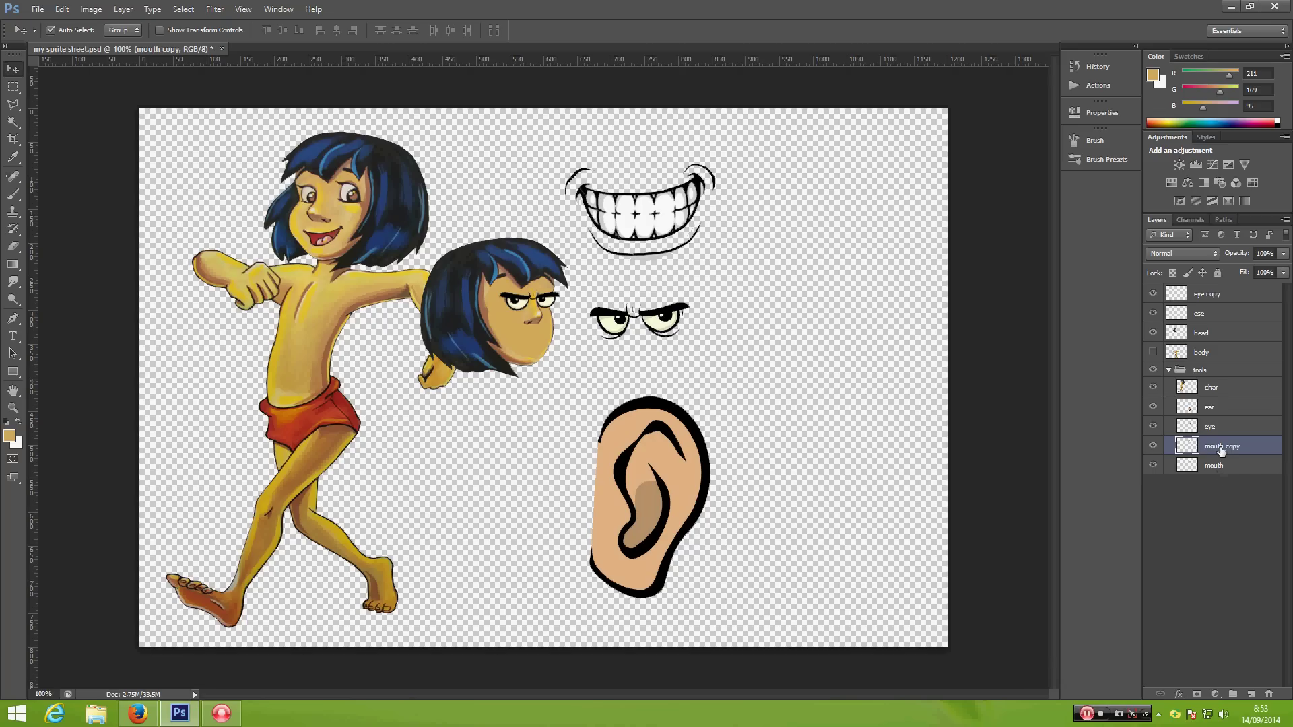
drag(1222, 452, 1222, 325)
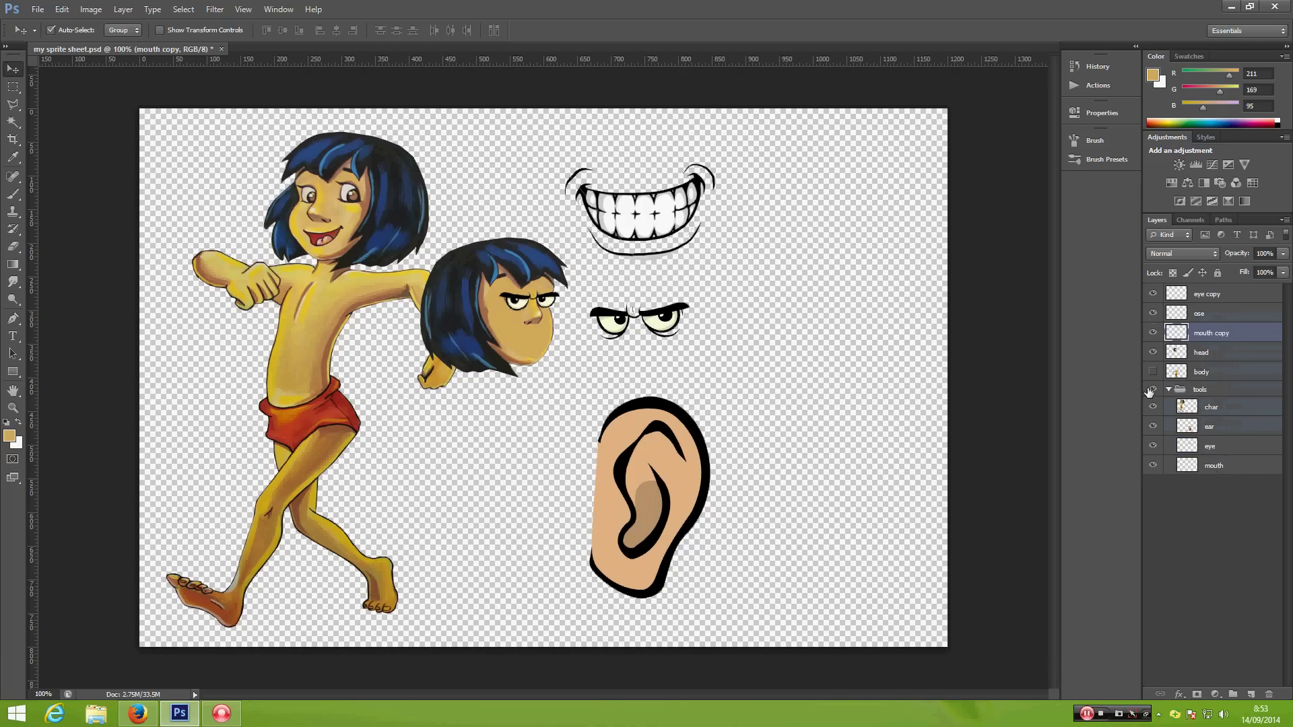
Step: Hide the tools group and move the grin down beside the face
click(1169, 389)
click(1153, 389)
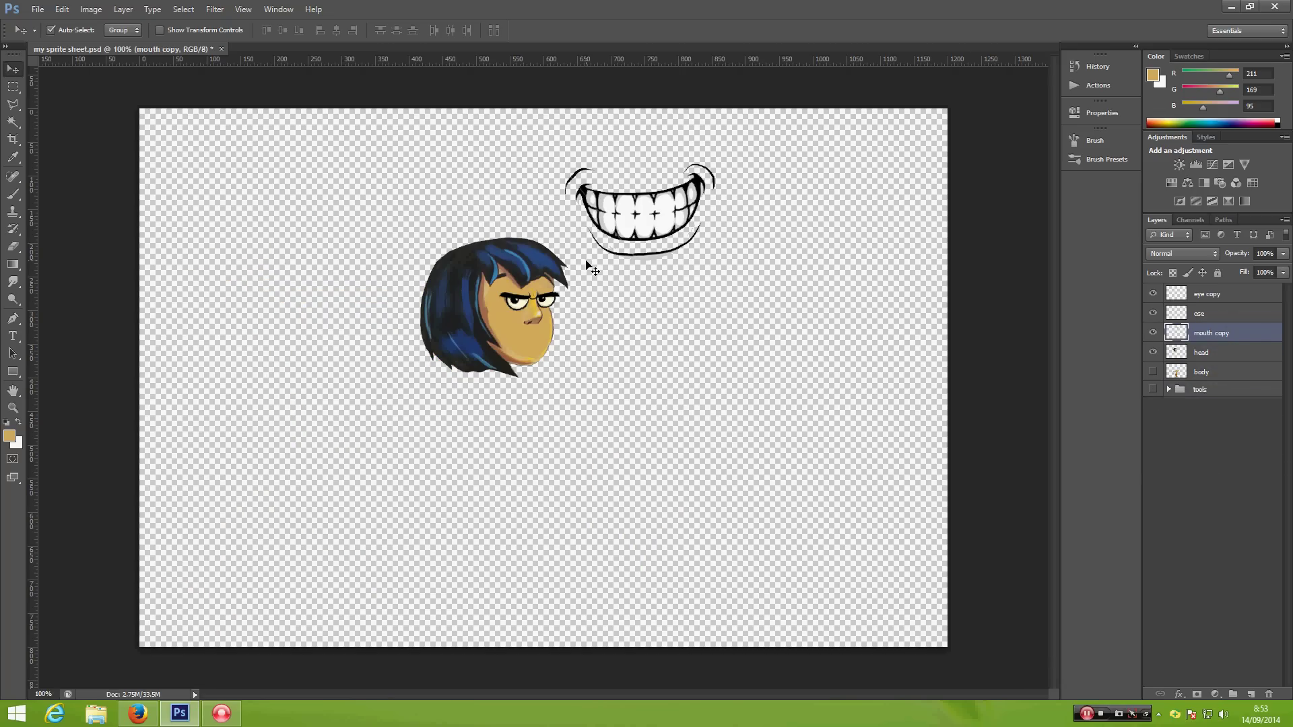
drag(640, 223, 614, 385)
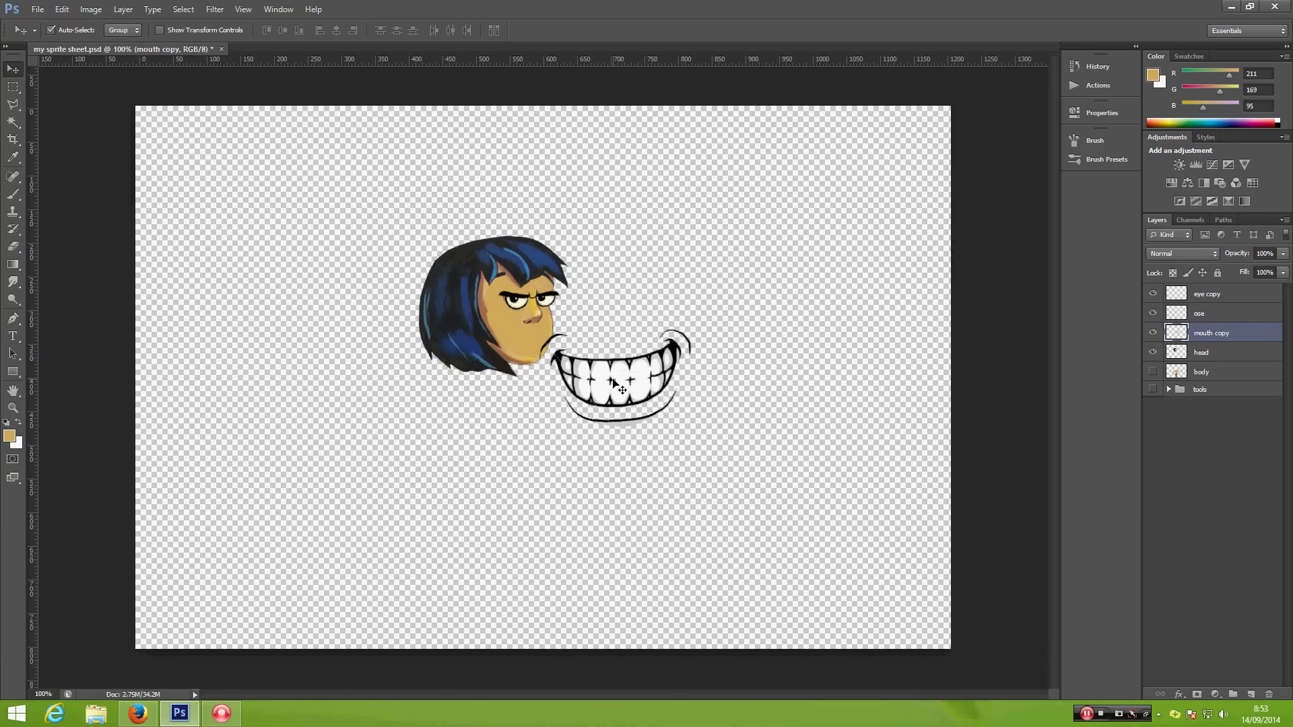
key(ctrl+plus)
key(ctrl+plus)
Step: Flip the grin horizontally, shrink it to about 38%, and tilt it about -7° onto the lower face
drag(680, 340, 457, 347)
key(ctrl+t)
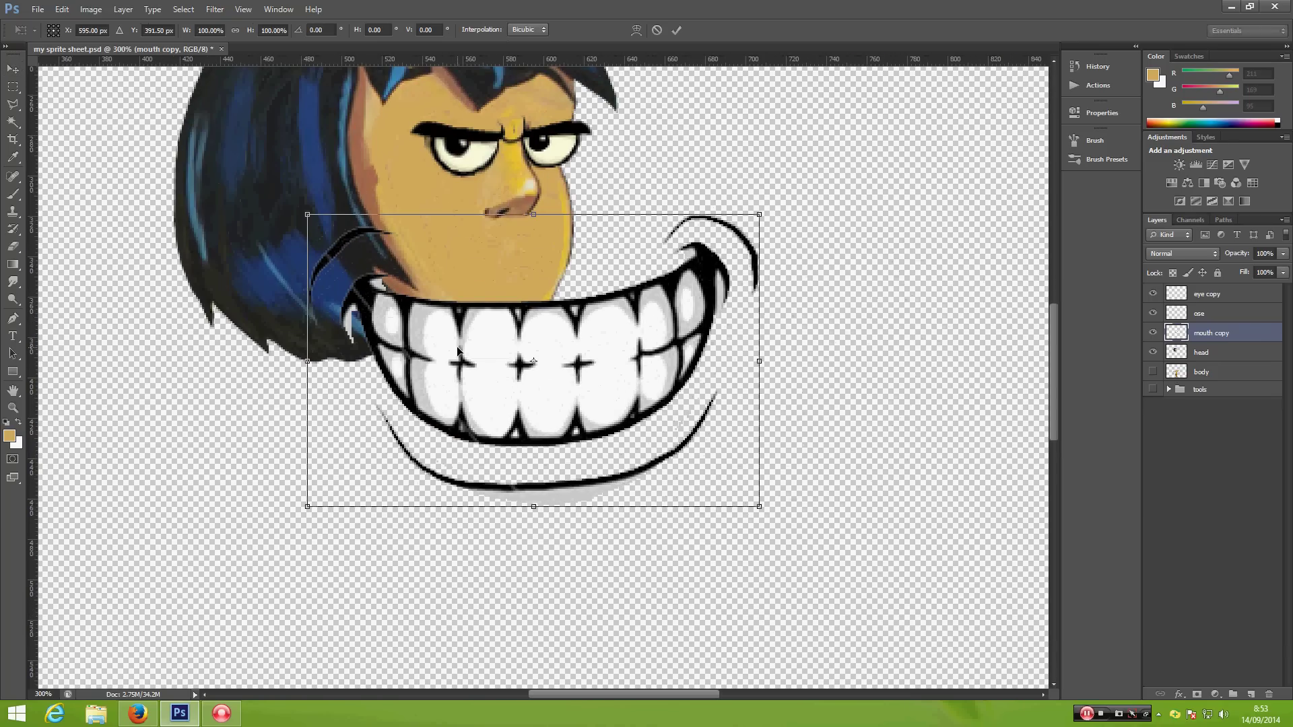
right_click(458, 341)
click(498, 541)
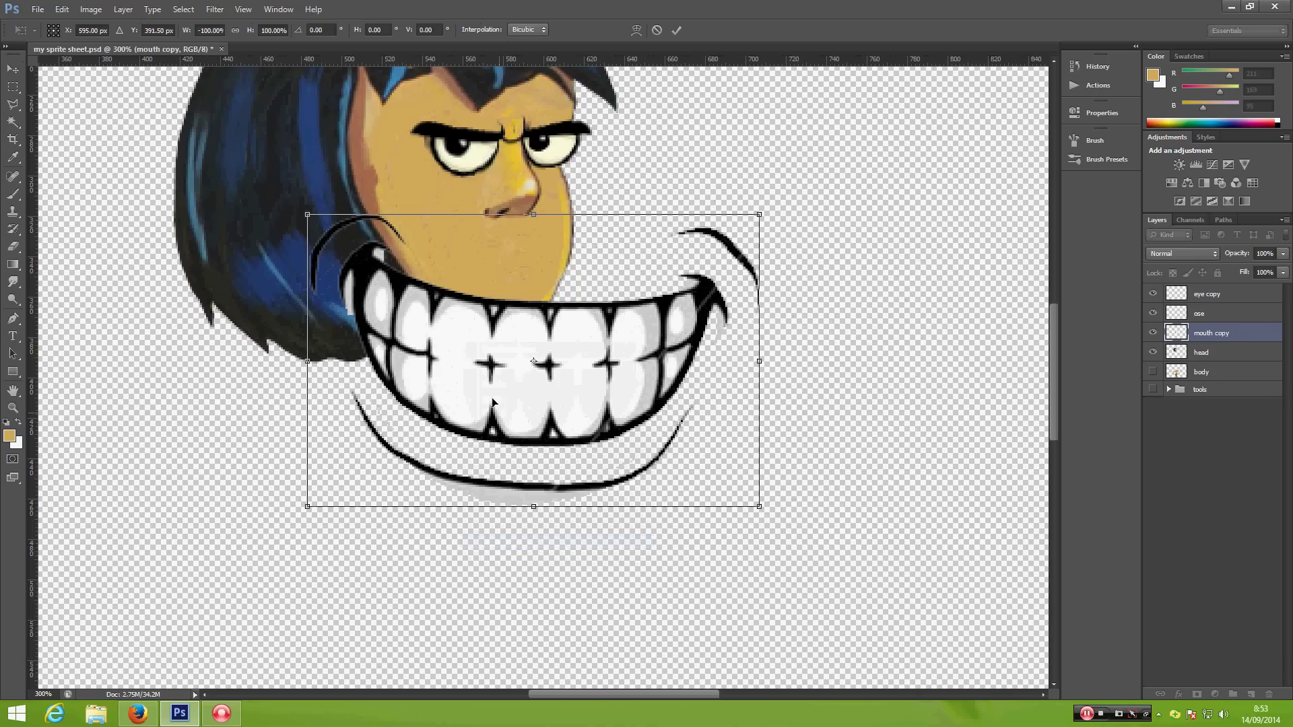
drag(288, 208, 460, 236)
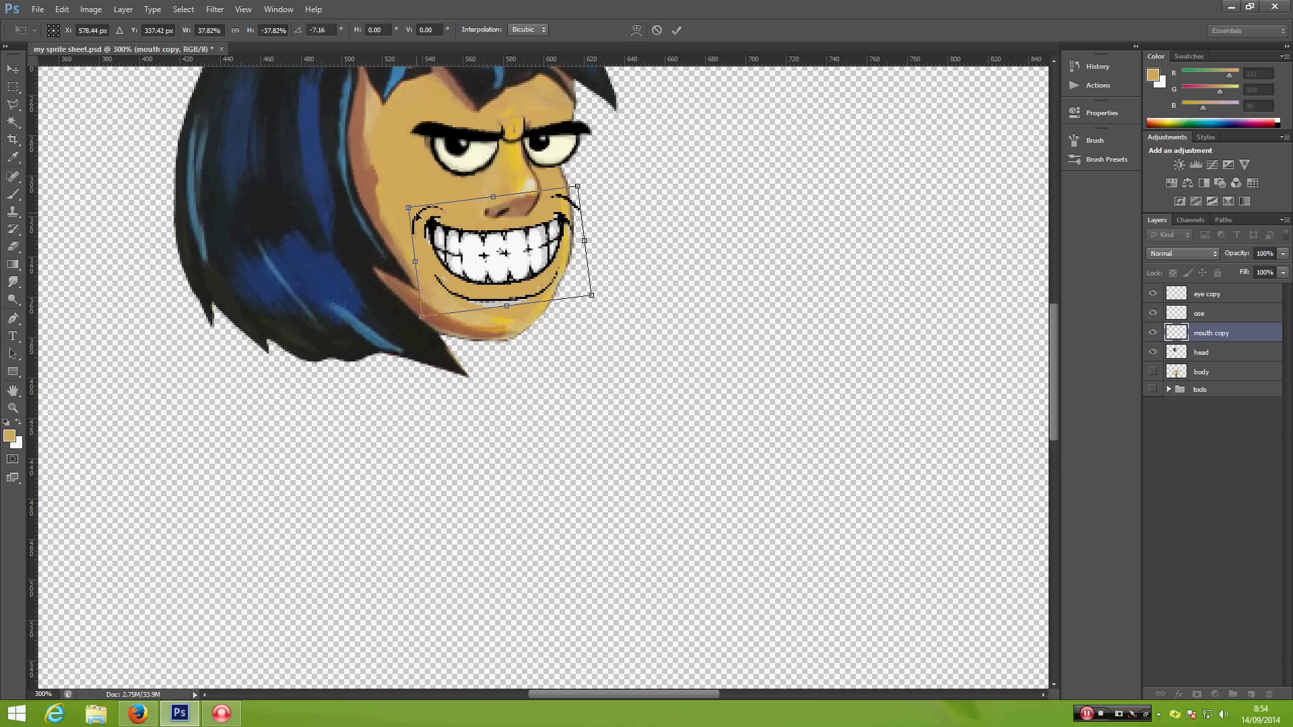
key(Return)
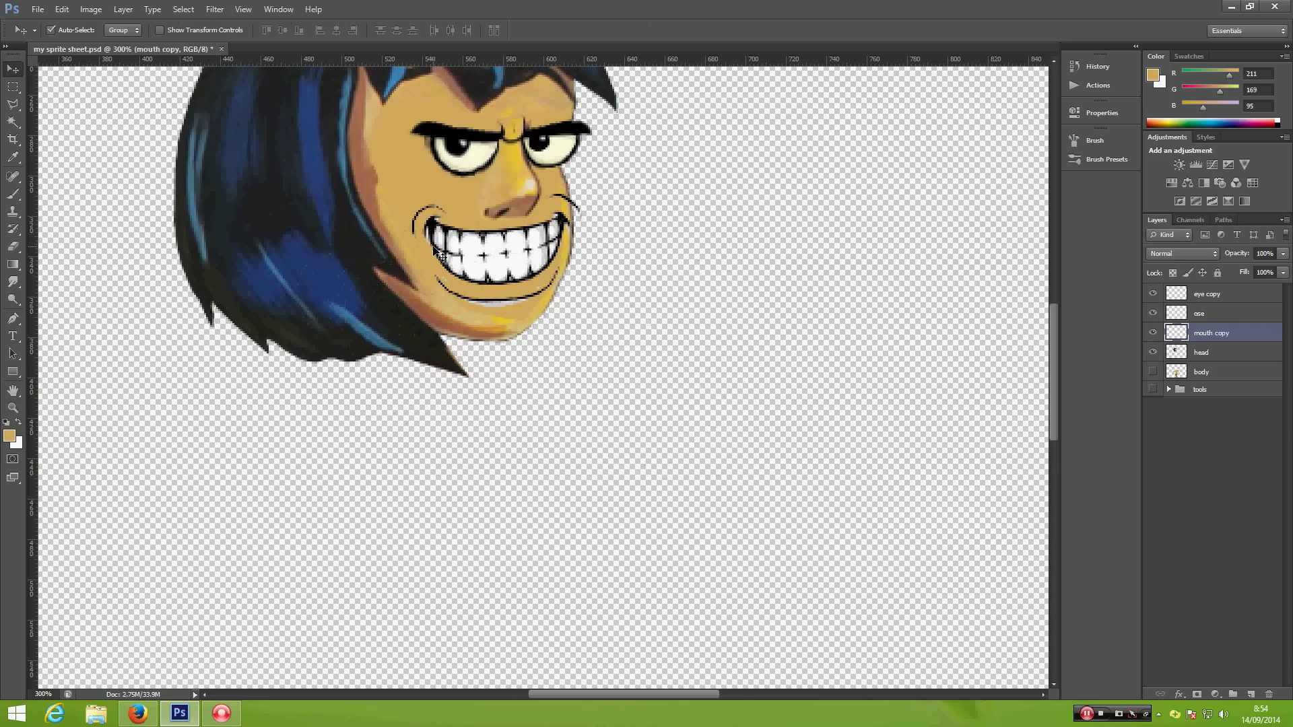
Step: Fine-tune the grin's size and angle with another free transform
key(ctrl+minus)
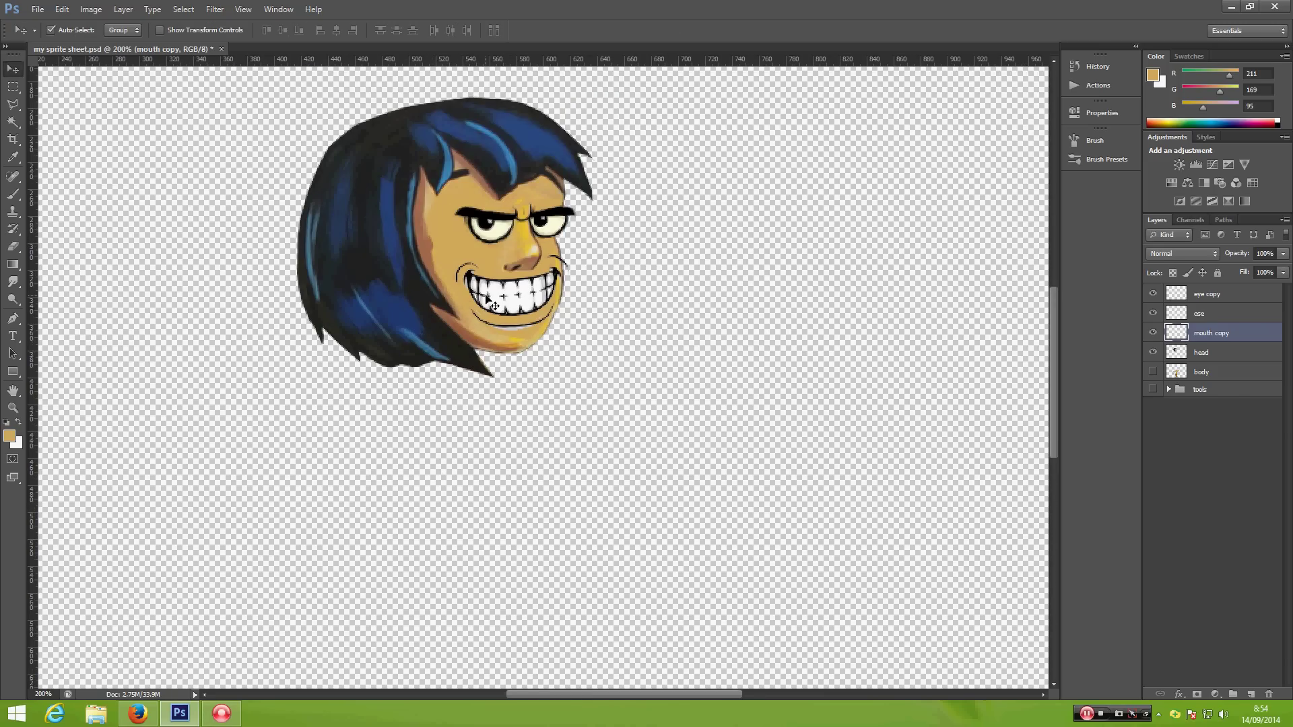
key(ctrl+t)
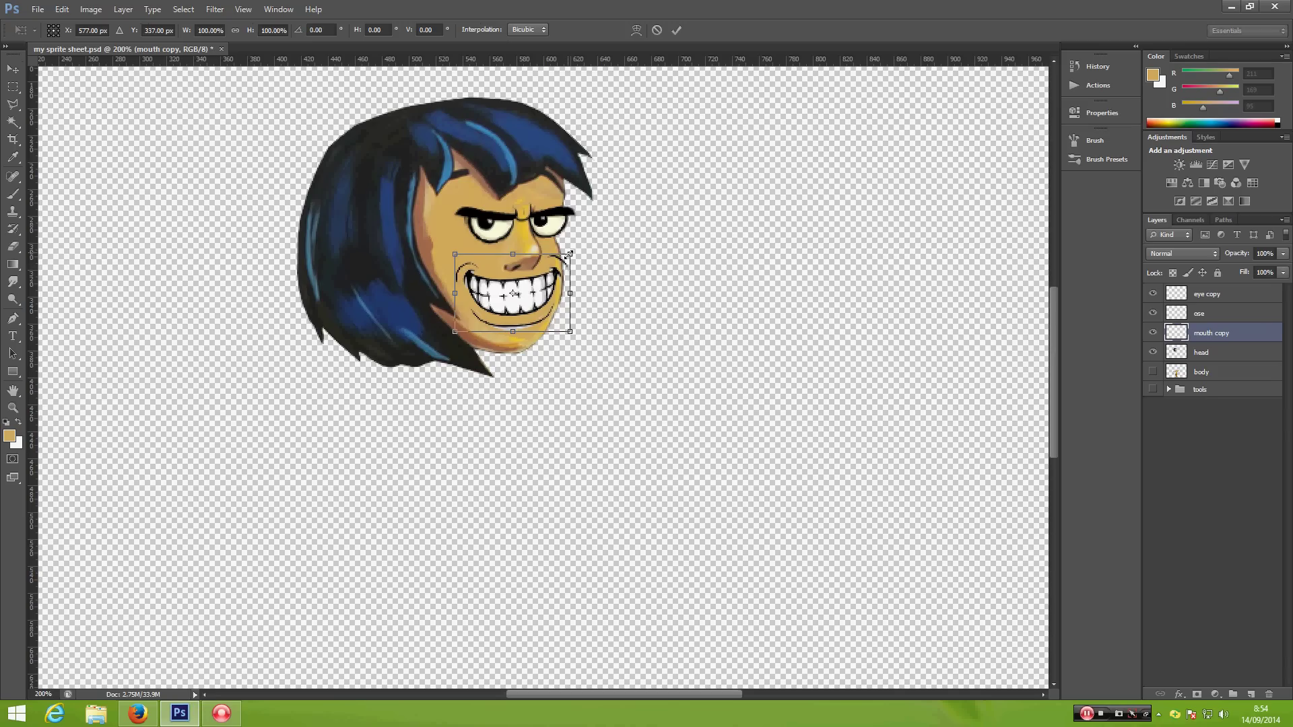
drag(569, 255, 567, 261)
key(Return)
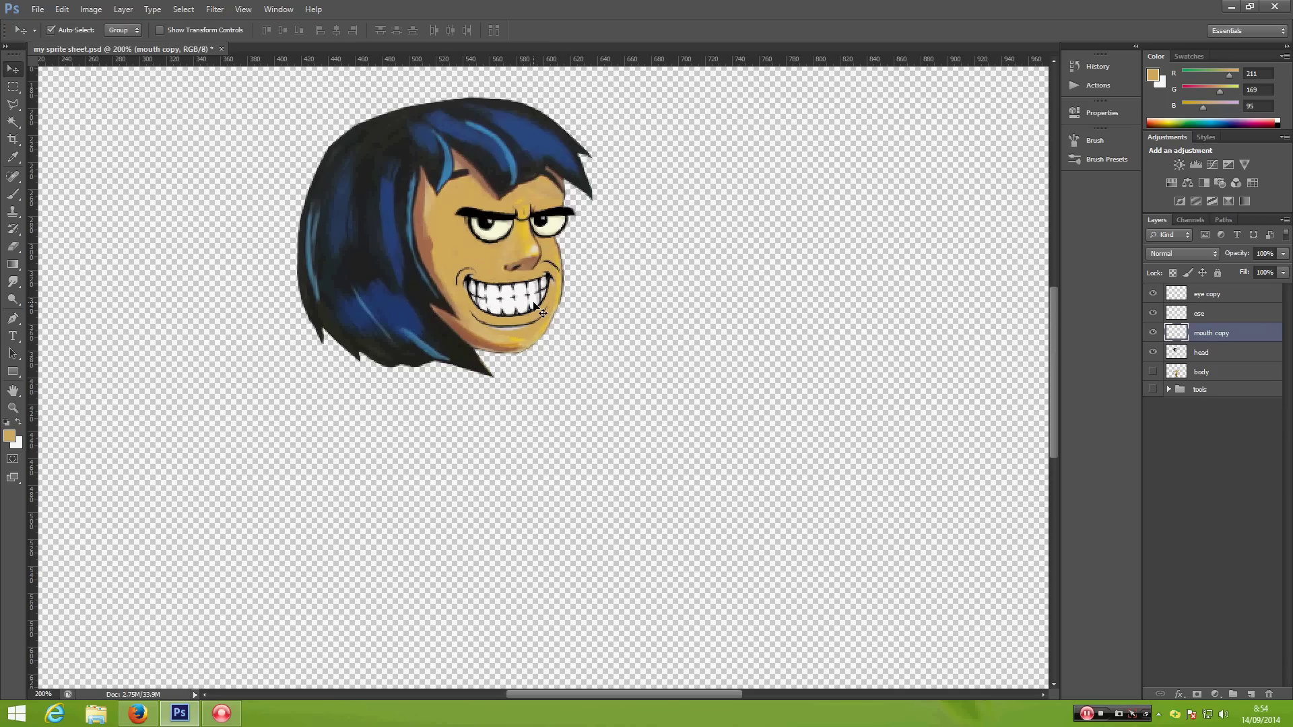
key(ctrl+plus)
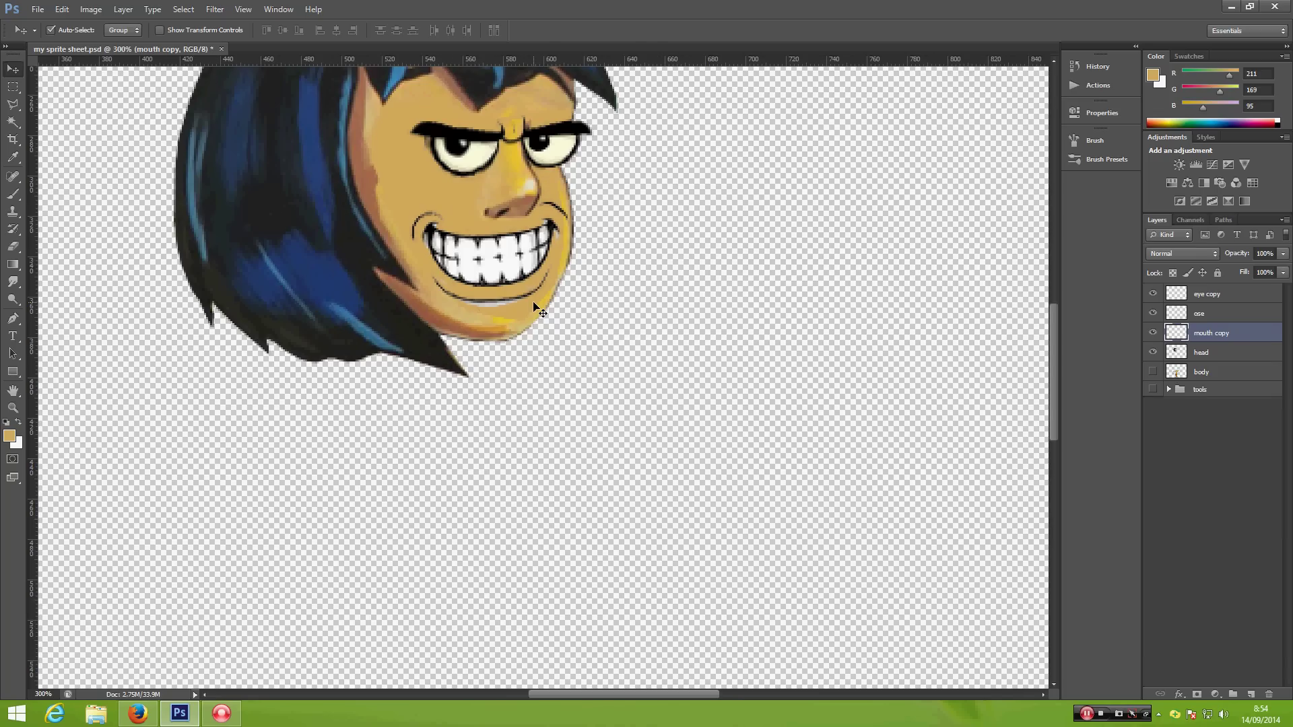
key(ctrl+t)
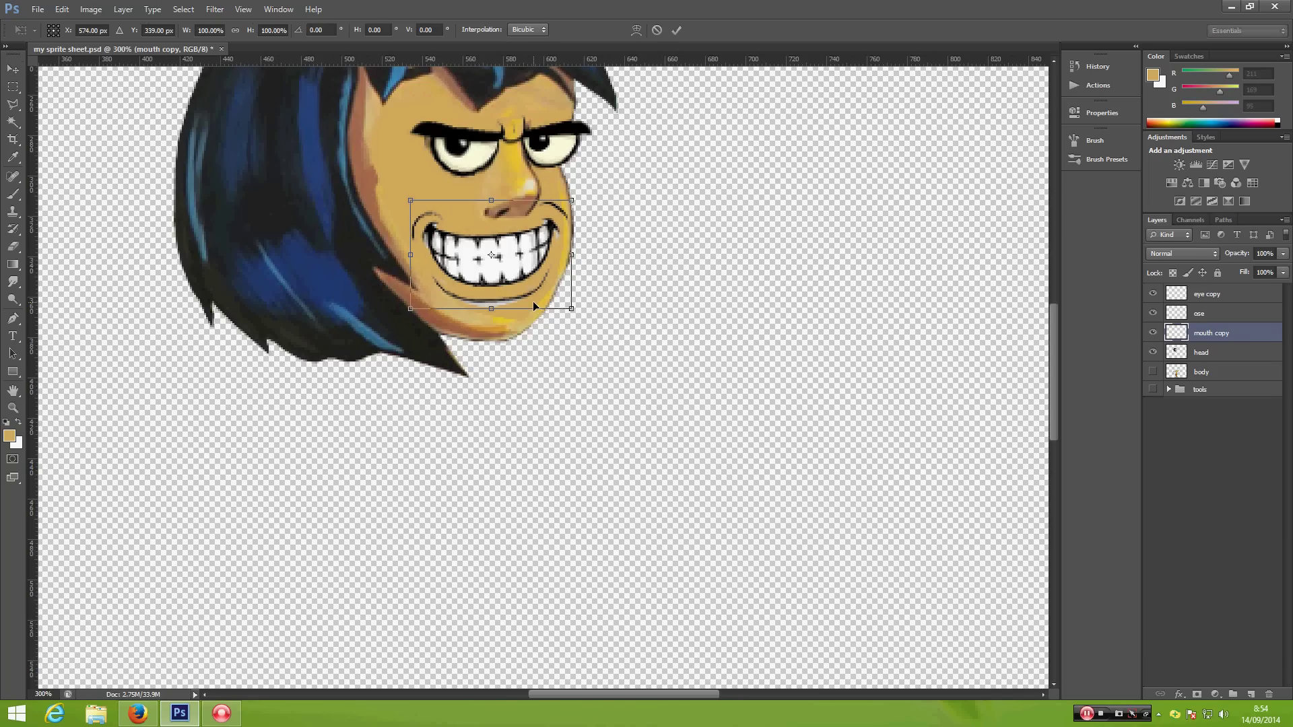
Step: Perspective-distort the grin to about 7° vertical skew and roughly 111% height
right_click(514, 248)
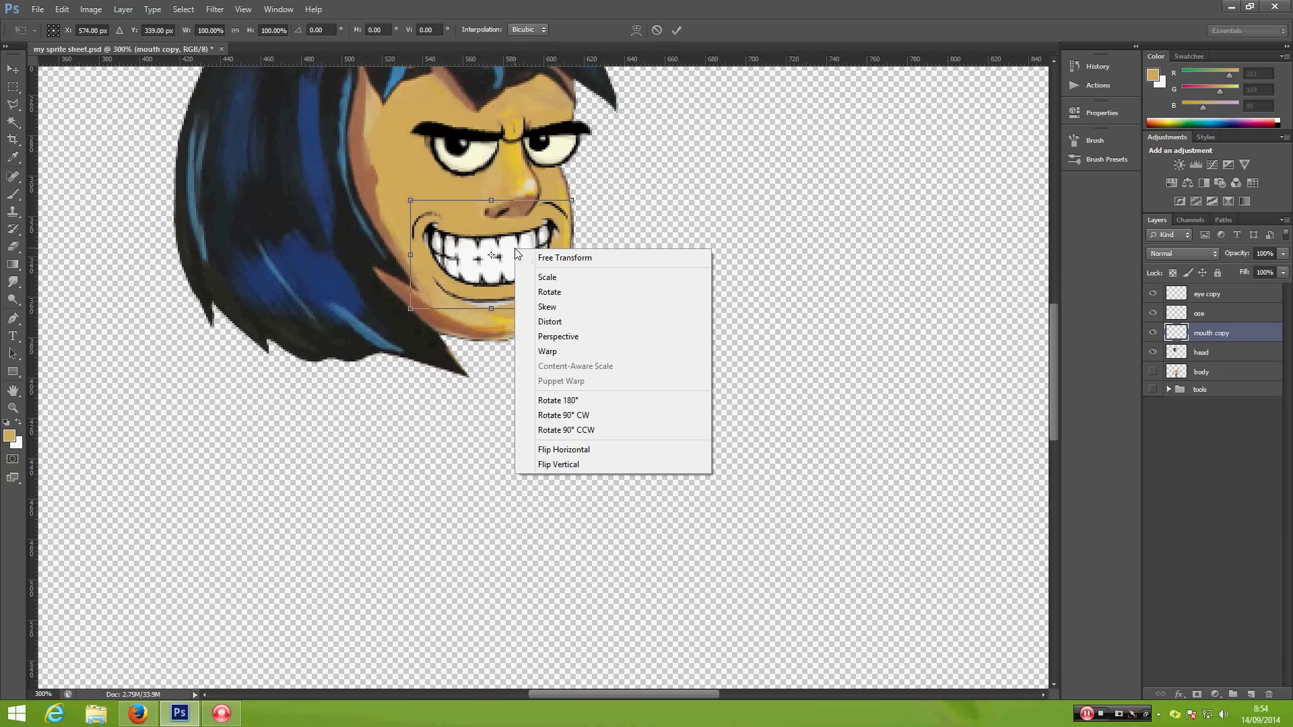
click(550, 338)
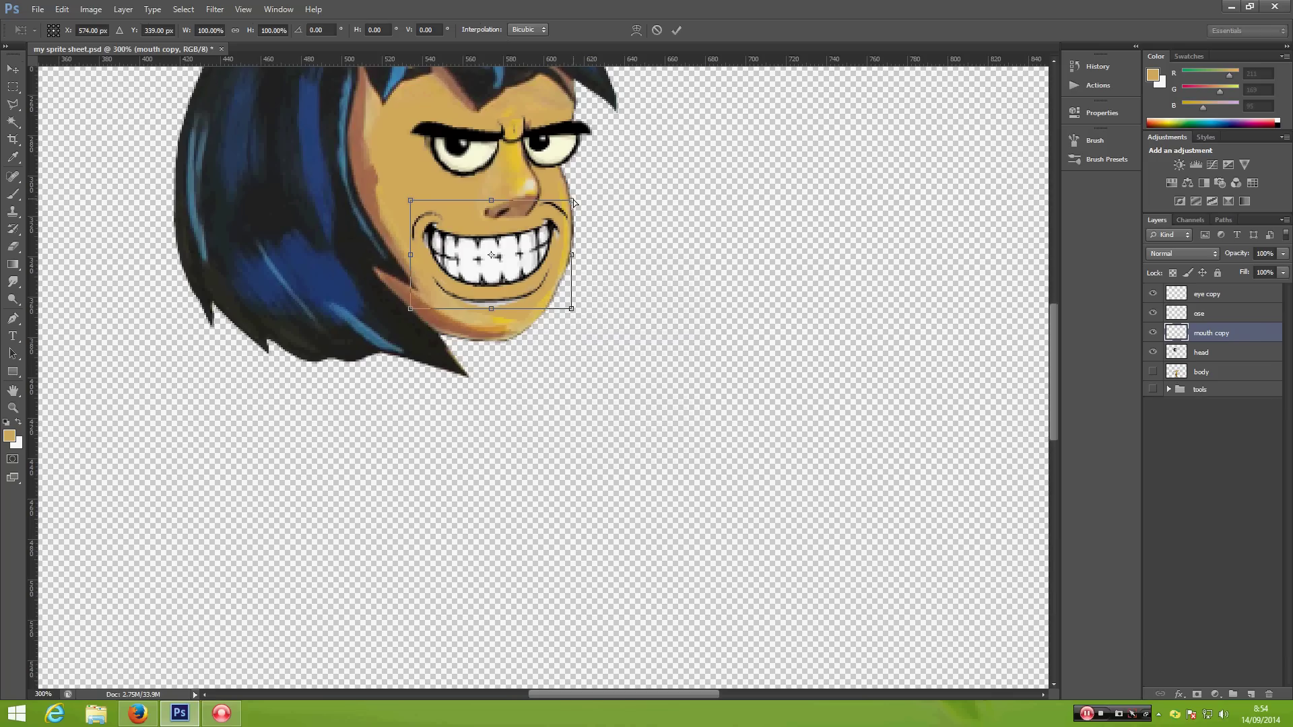
drag(573, 201, 575, 215)
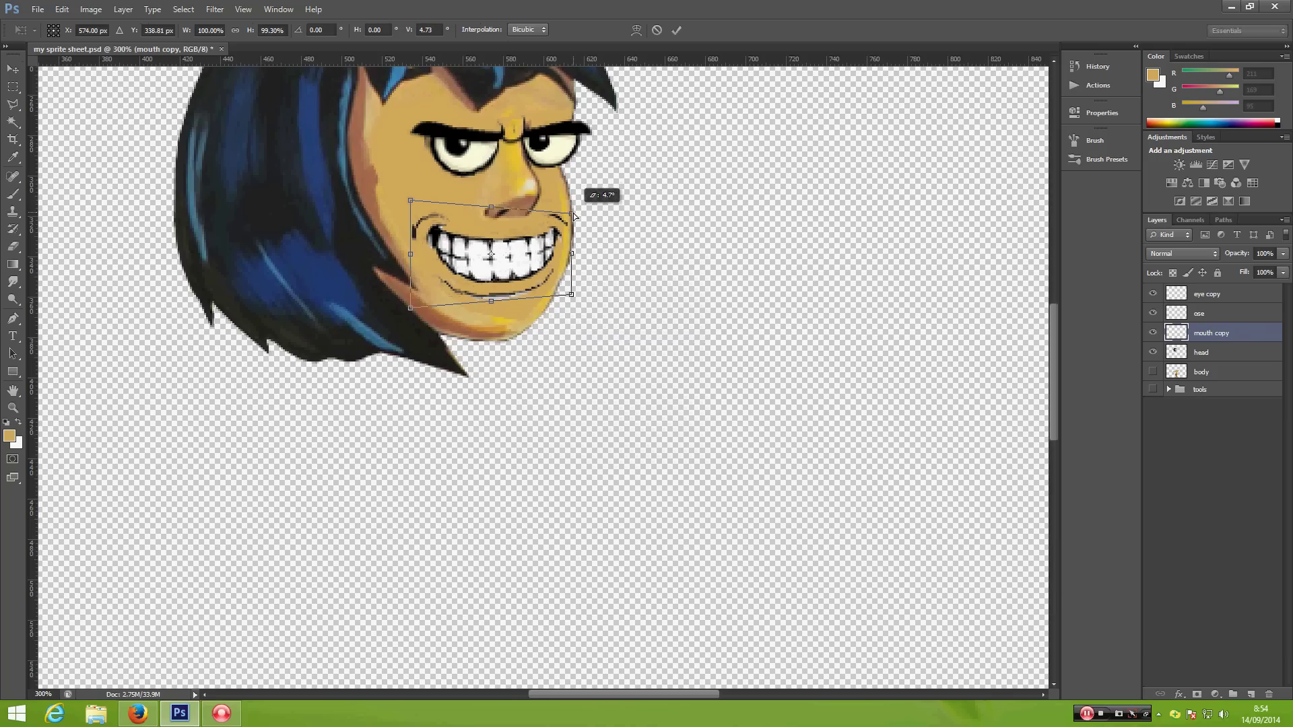
drag(411, 313, 413, 320)
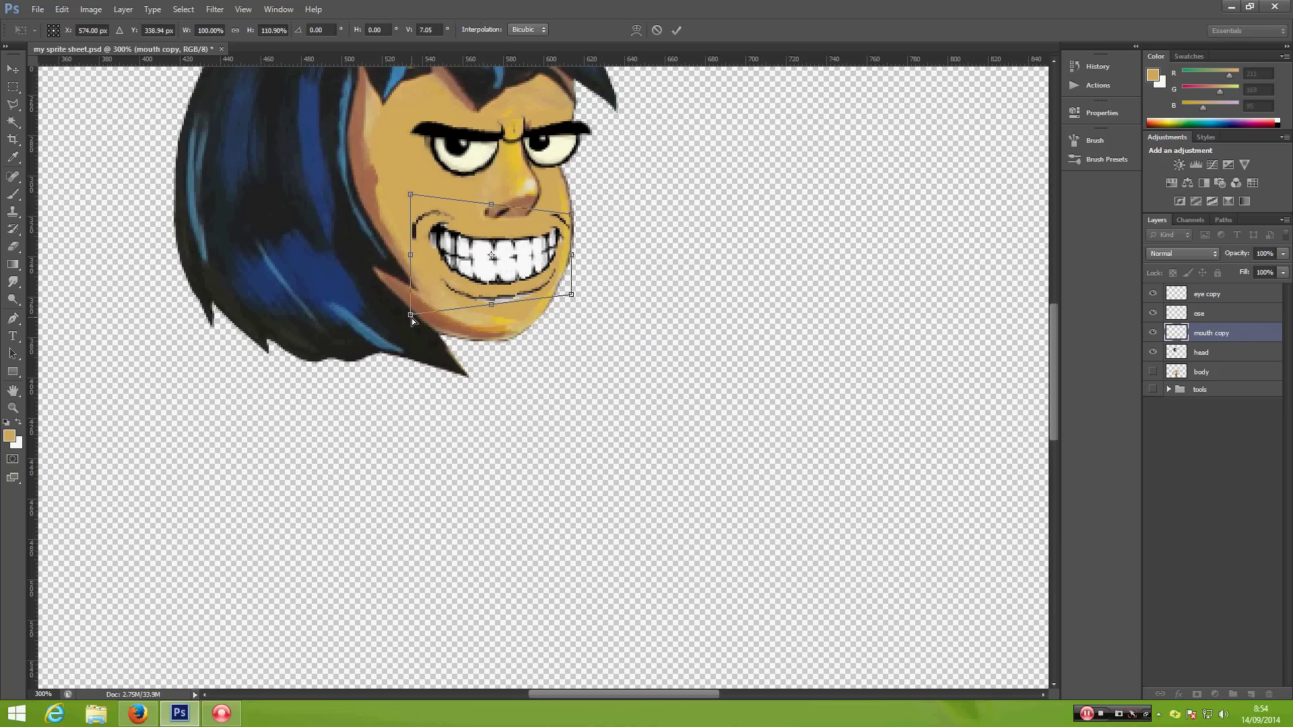
key(Return)
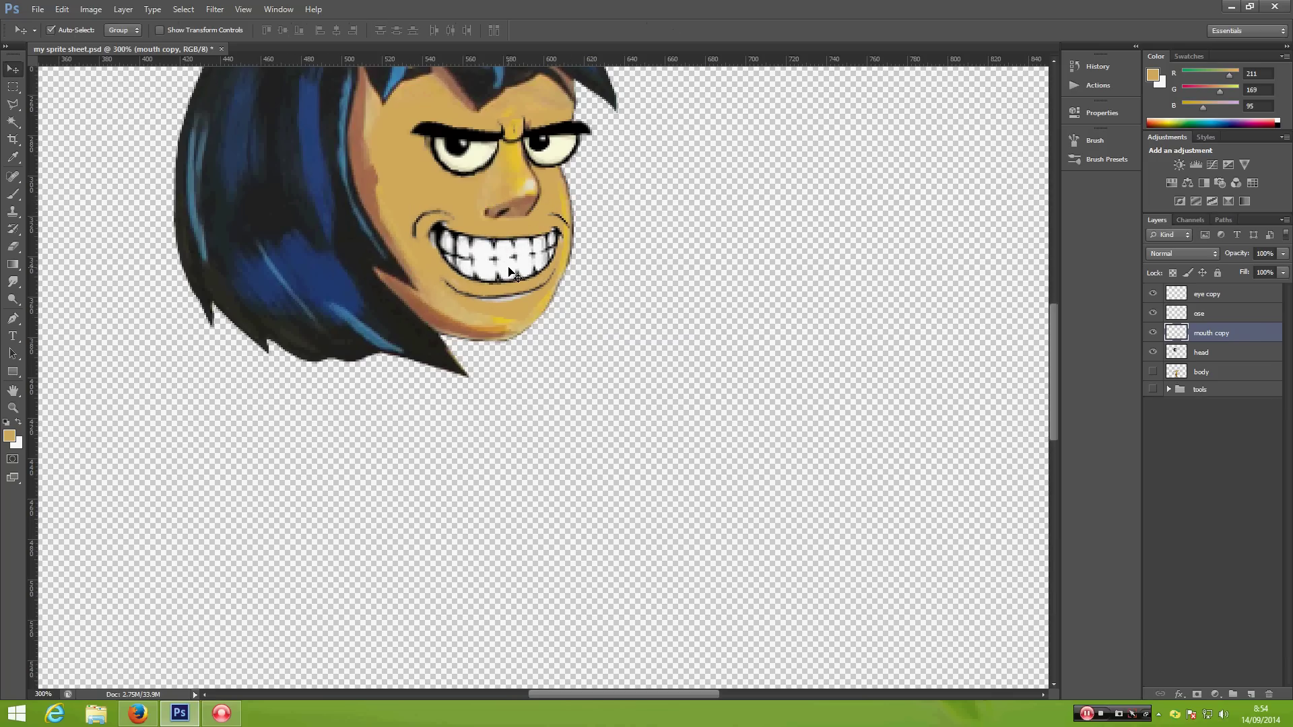
key(ctrl+minus)
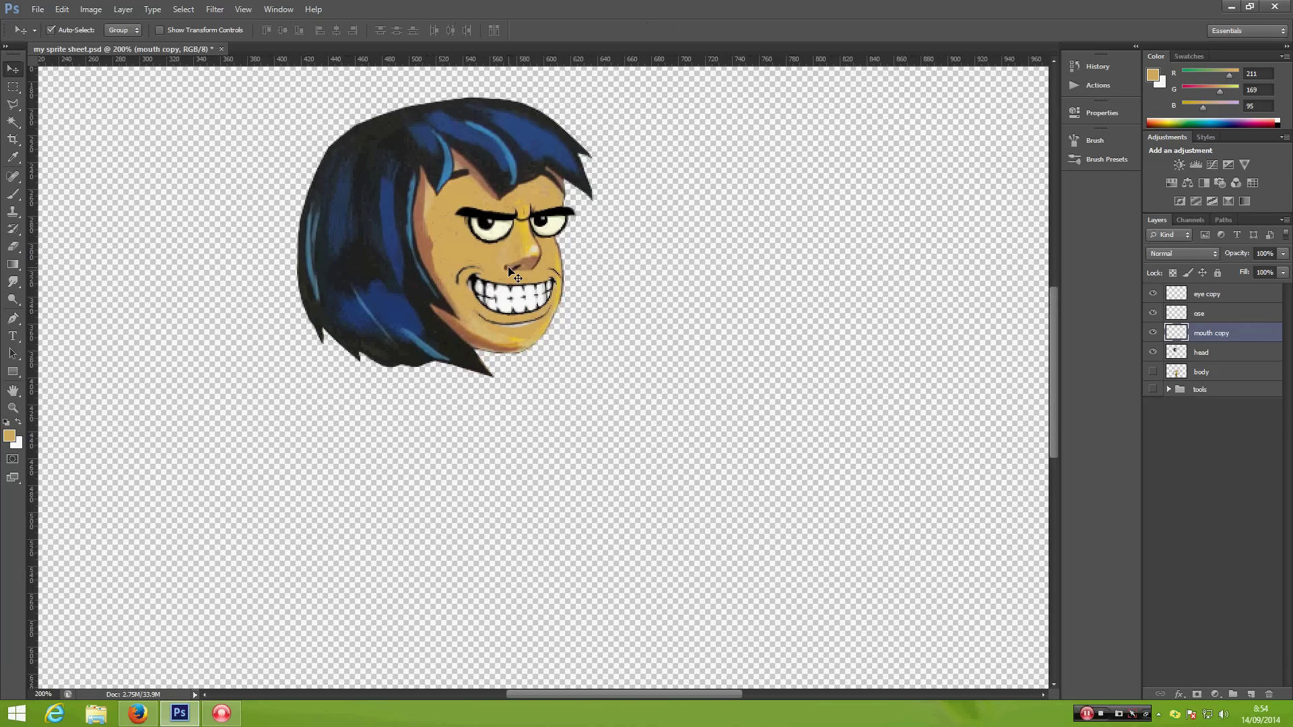
Step: Show the body layer, select 'eye copy' through 'body', and move the whole character up
key(ctrl+plus)
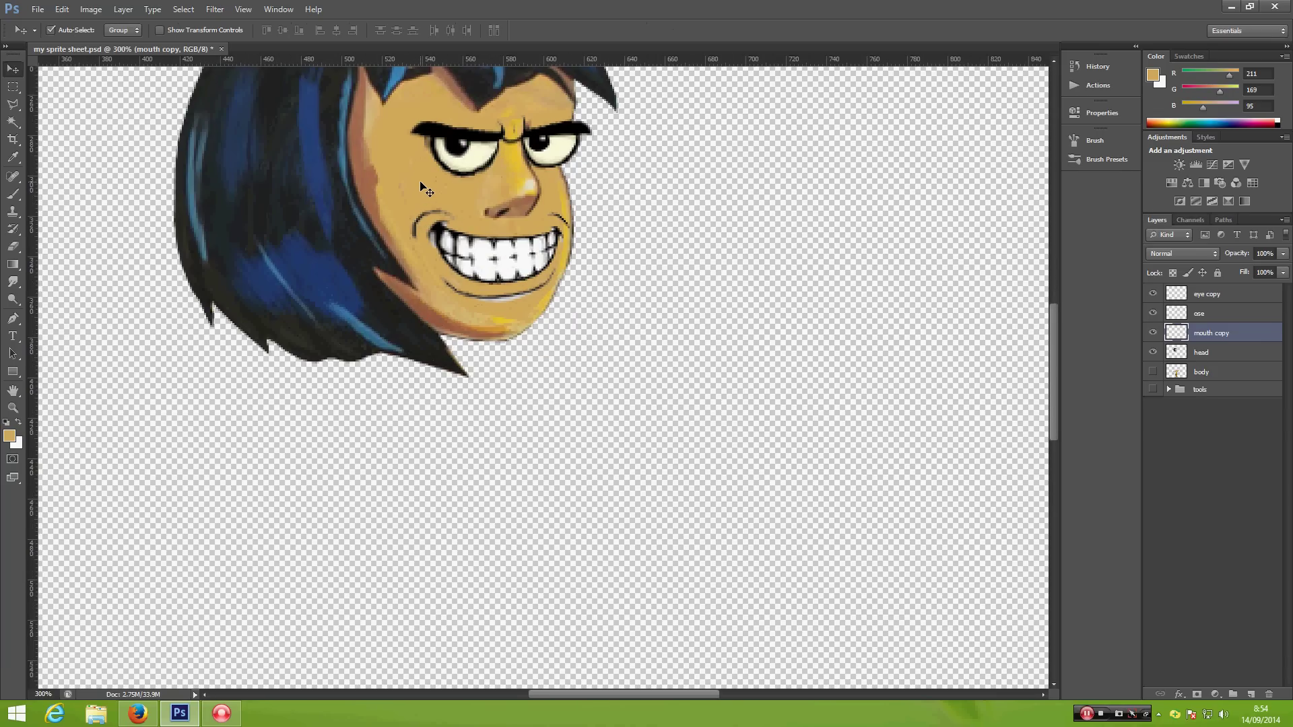
drag(426, 190, 554, 332)
key(ctrl+1)
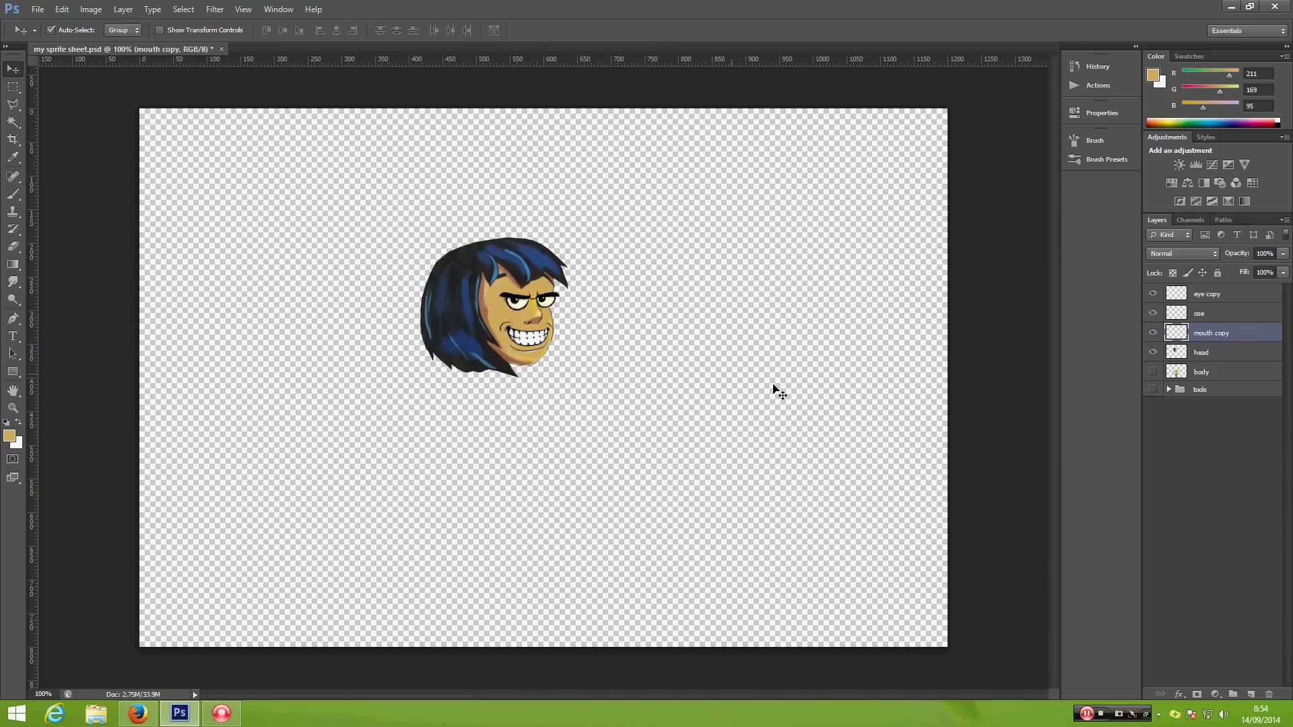
click(1153, 372)
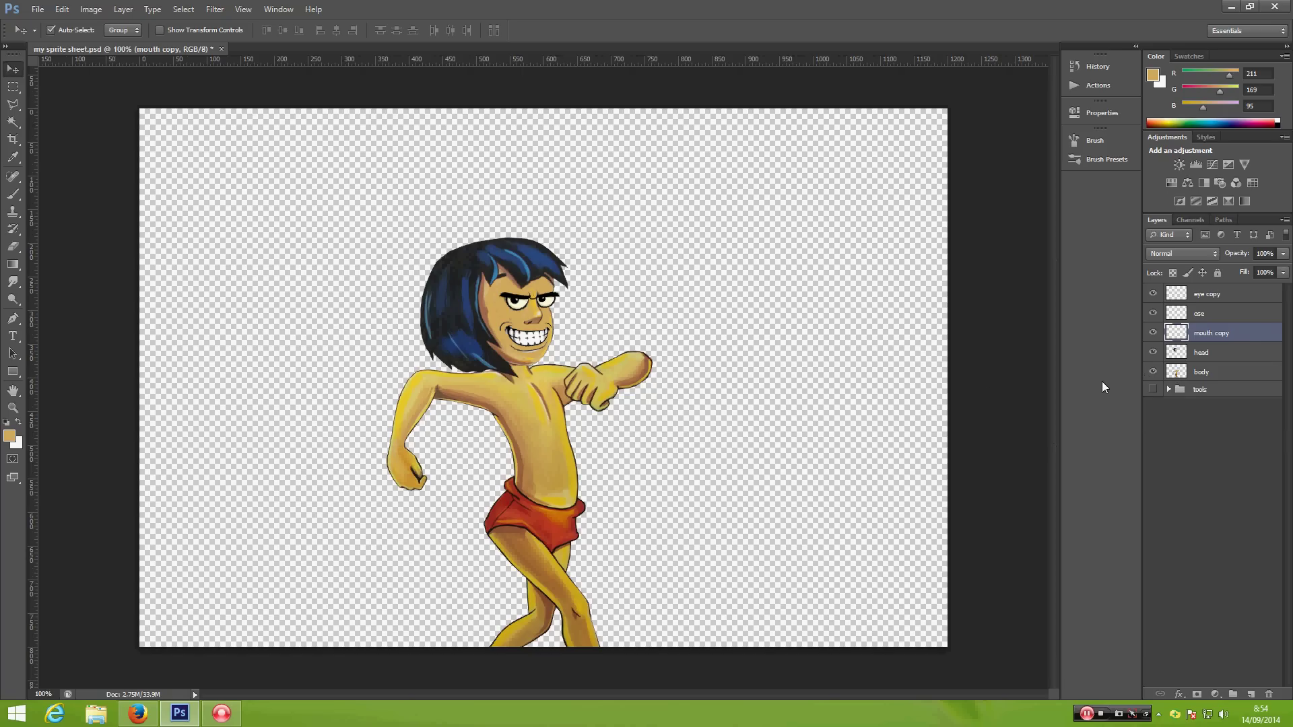
click(1201, 373)
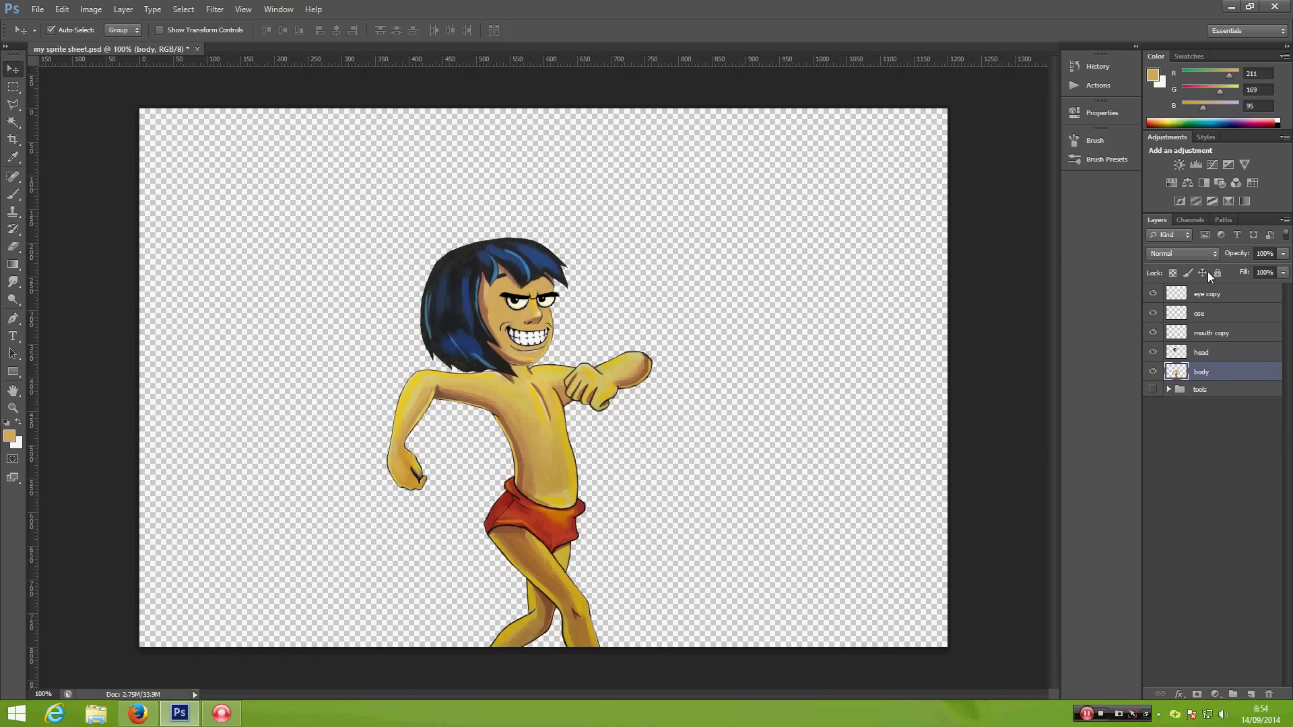
shift+click(1218, 294)
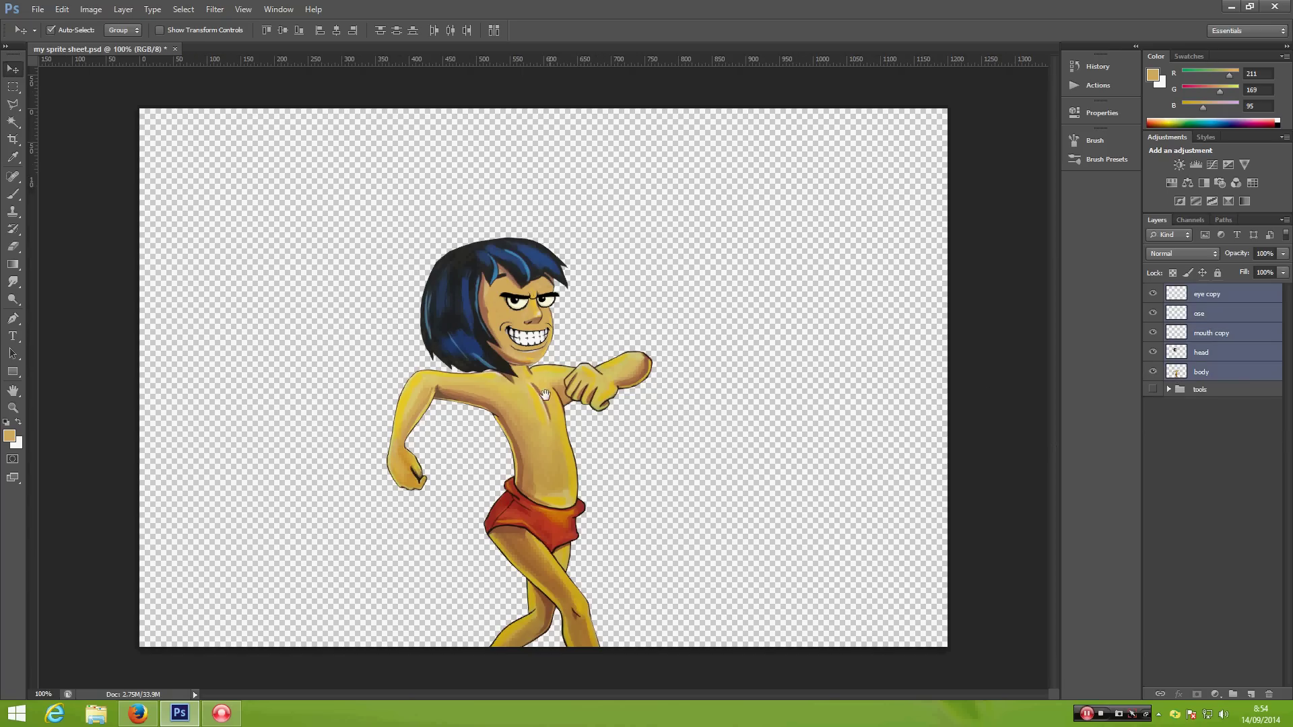
drag(532, 422, 520, 318)
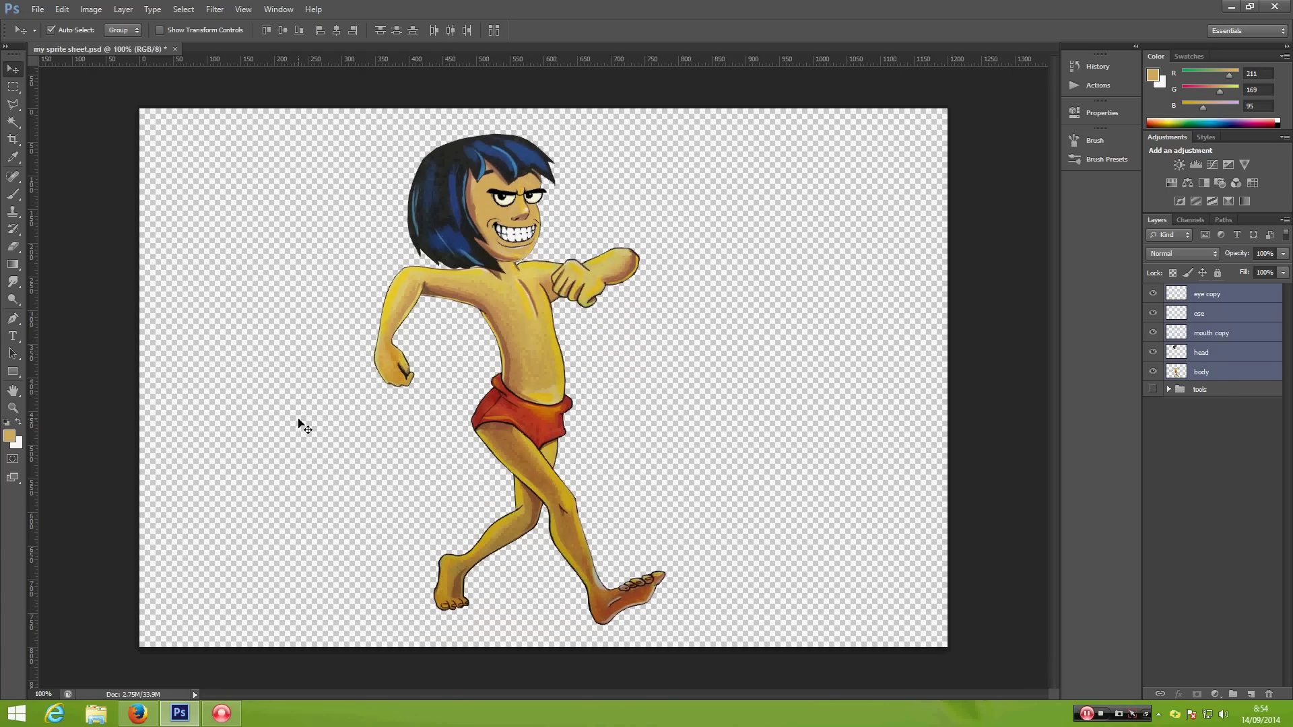
click(298, 422)
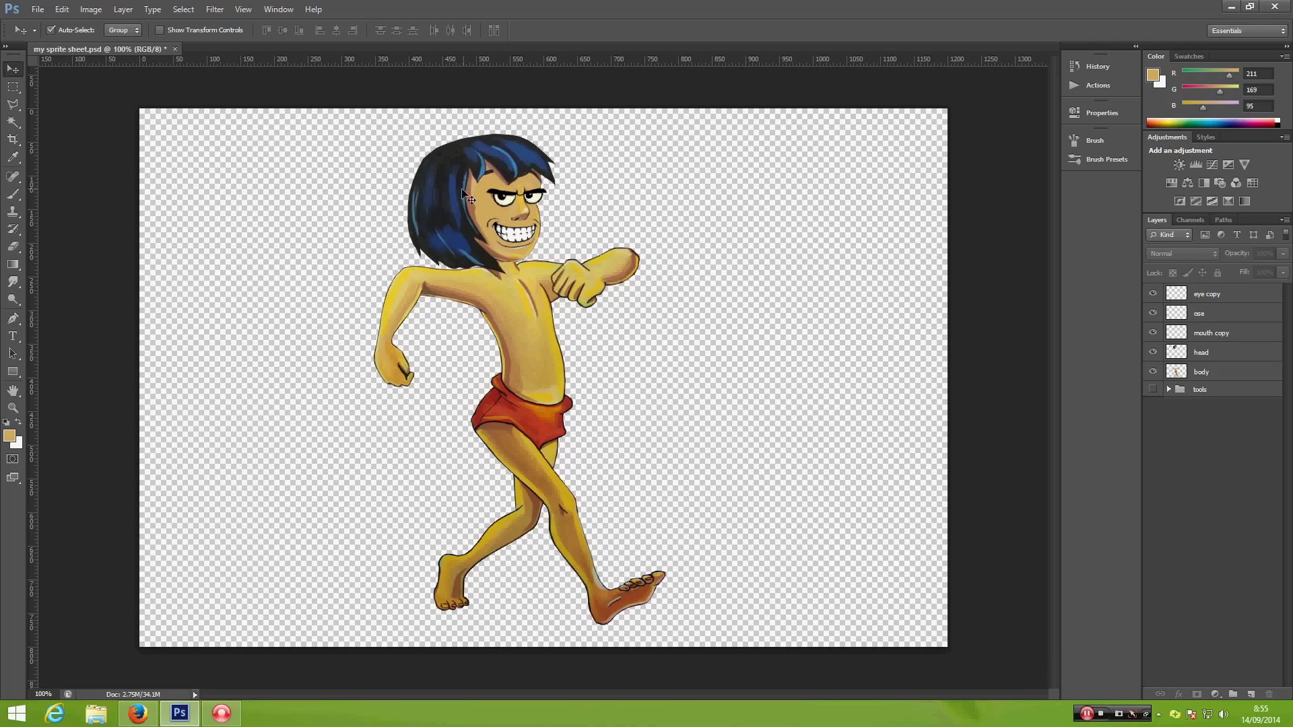
Step: Bring up the 'north borneo warrior' Google Images results in Firefox, with the Dayak People photo previewed
click(138, 713)
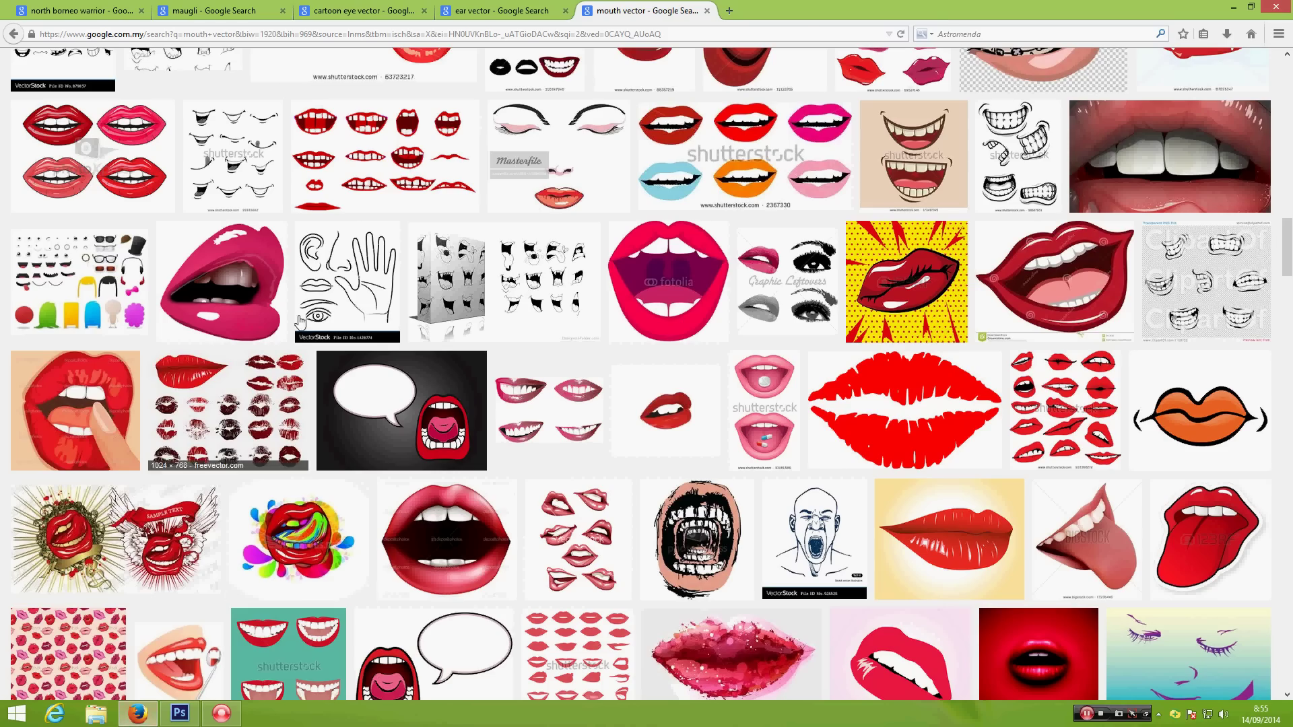
click(94, 10)
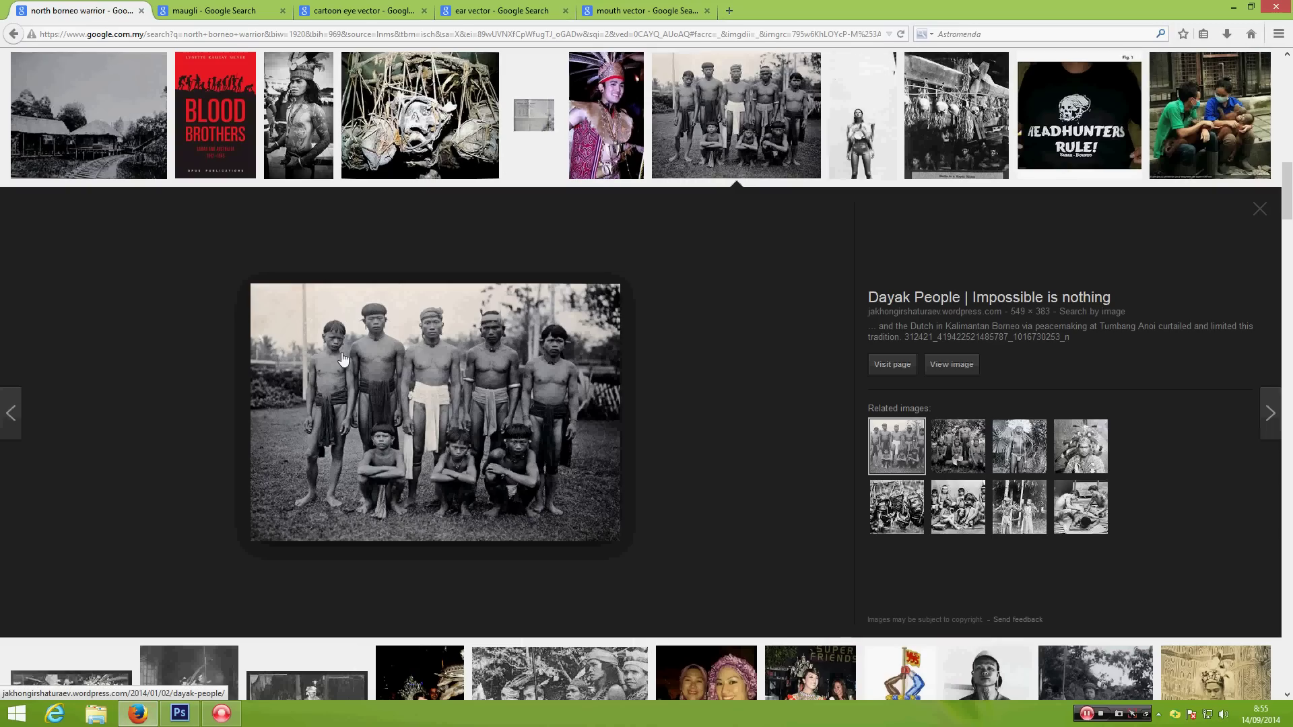
Step: Switch back to my sprite sheet.psd in Photoshop, showing the finished grinning character
click(179, 714)
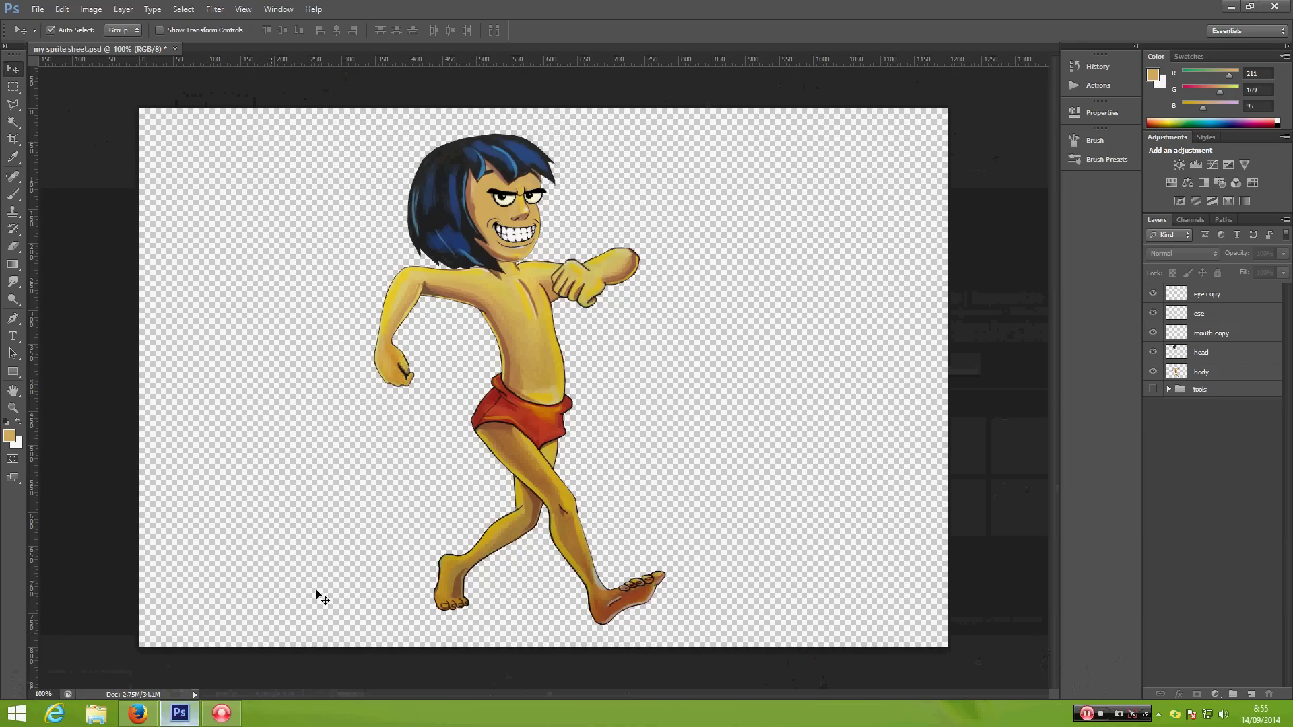